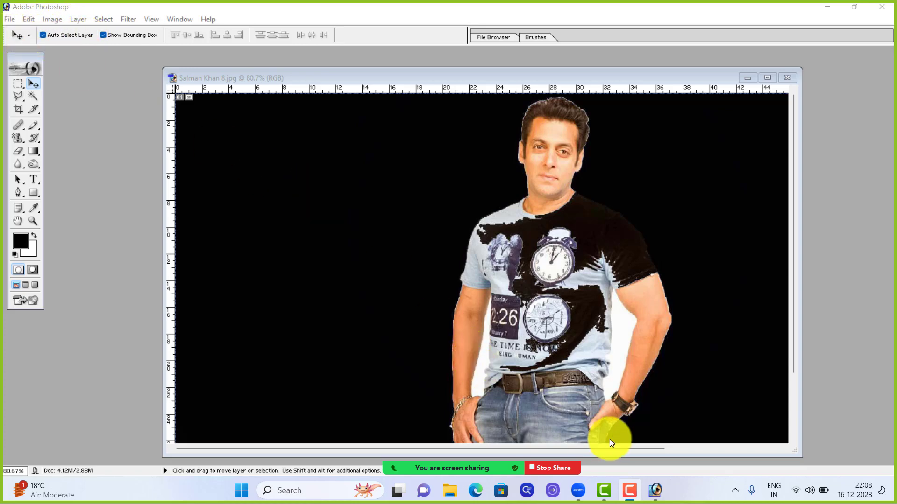
Step: Start annotating the shared screen and circle the Move tool's options bar in red
mouse_move(542, 481)
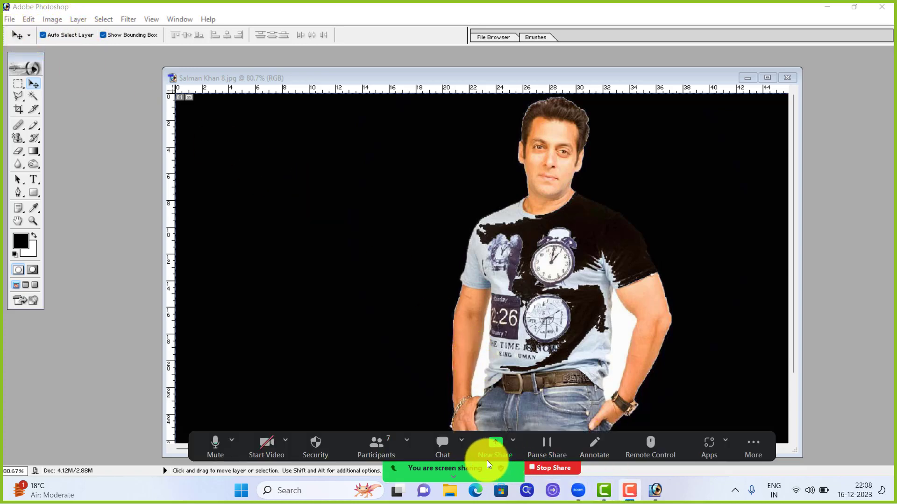
click(598, 447)
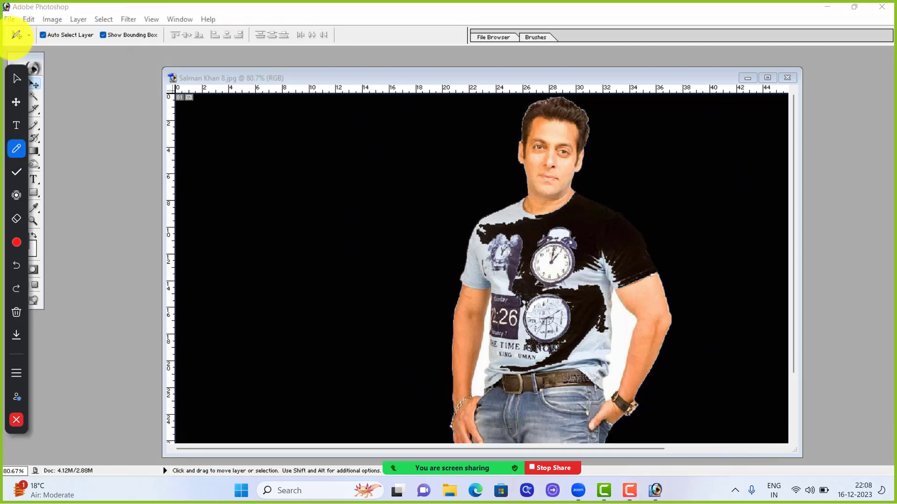
mouse_move(6, 27)
mouse_down()
mouse_move(38, 42)
mouse_move(104, 44)
mouse_move(319, 46)
mouse_move(340, 34)
mouse_move(300, 26)
mouse_move(4, 31)
mouse_up()
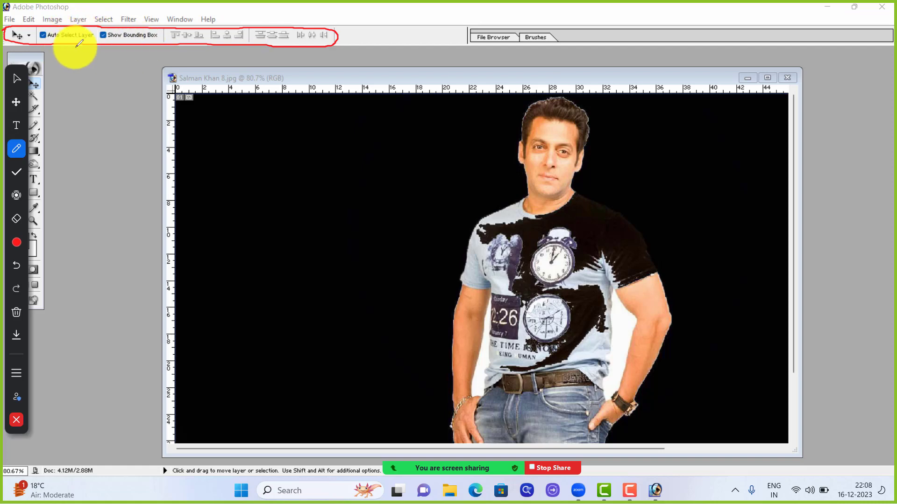
click(112, 36)
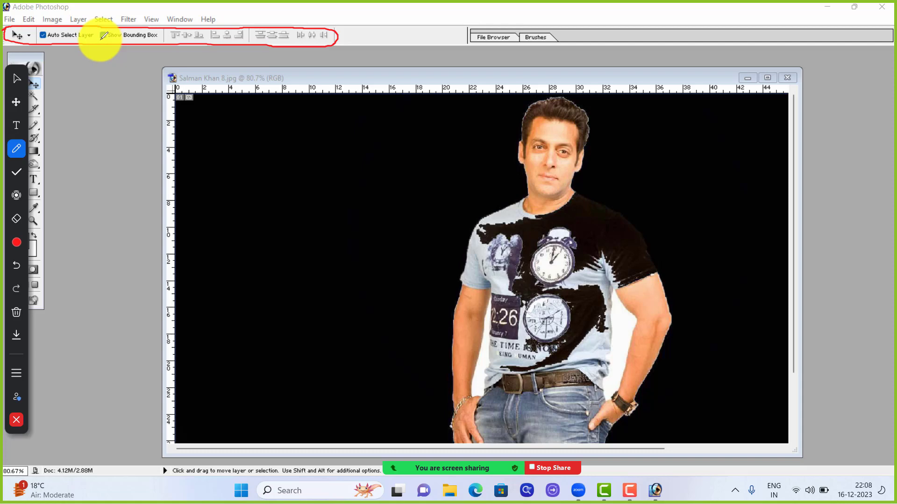
click(103, 35)
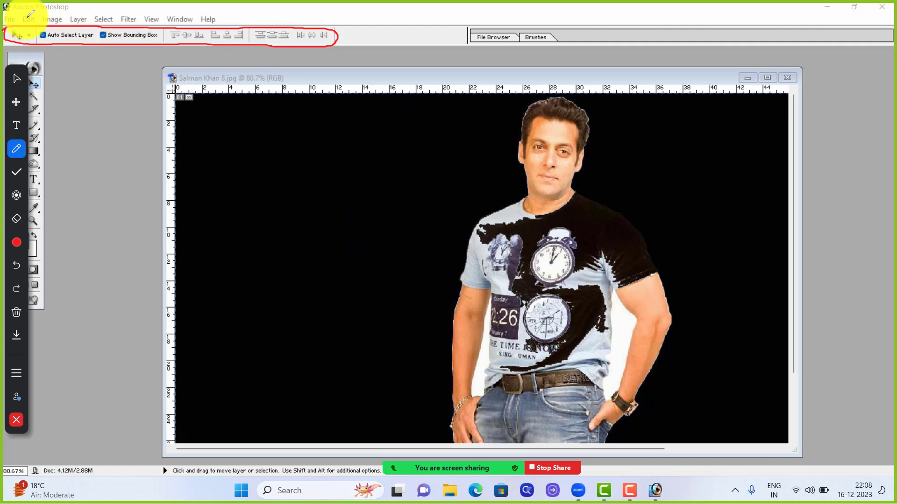
Step: Mark the menu bar with a red line and the letter M, and bracket the toolbox with the underlined label "Tool"
drag(6, 10, 225, 10)
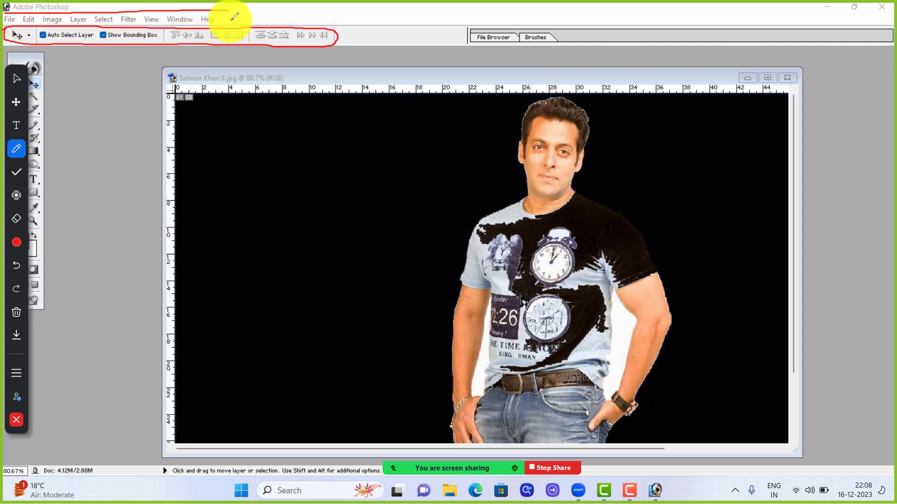
mouse_move(230, 21)
mouse_down()
mouse_move(243, 12)
mouse_move(245, 23)
mouse_up()
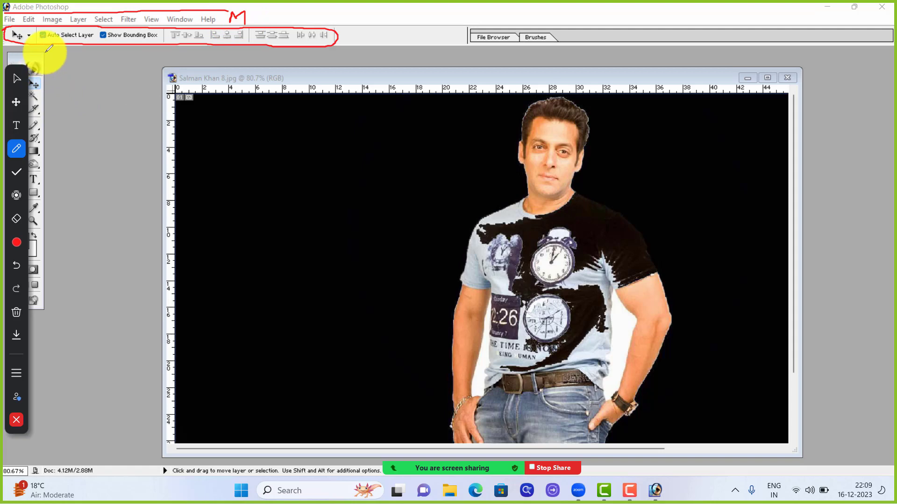
mouse_move(45, 52)
mouse_down()
mouse_move(51, 99)
mouse_move(41, 194)
mouse_up()
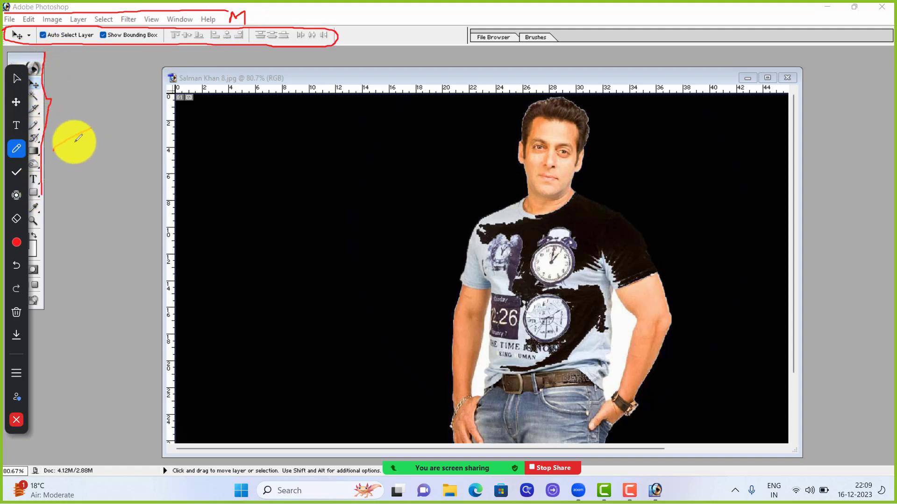
mouse_move(72, 138)
mouse_down()
mouse_move(73, 164)
mouse_move(102, 150)
mouse_move(88, 147)
mouse_move(118, 147)
mouse_move(114, 134)
mouse_move(140, 132)
mouse_up()
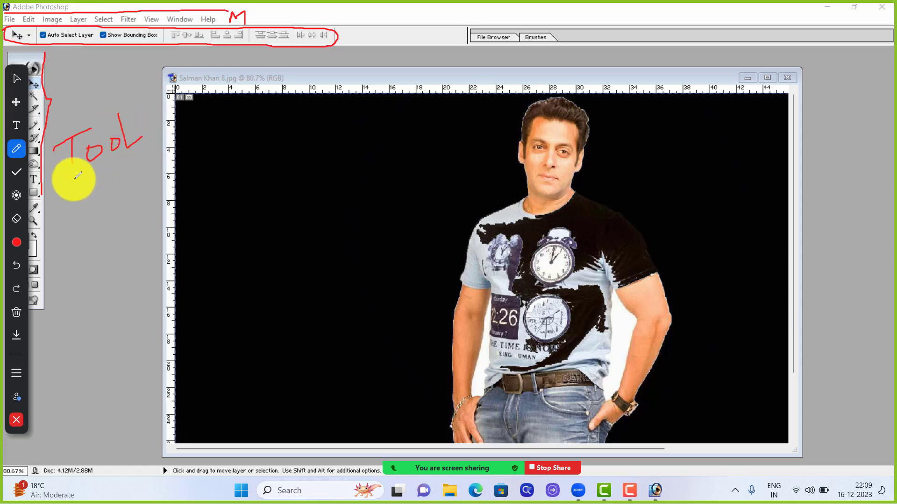
drag(72, 178, 150, 169)
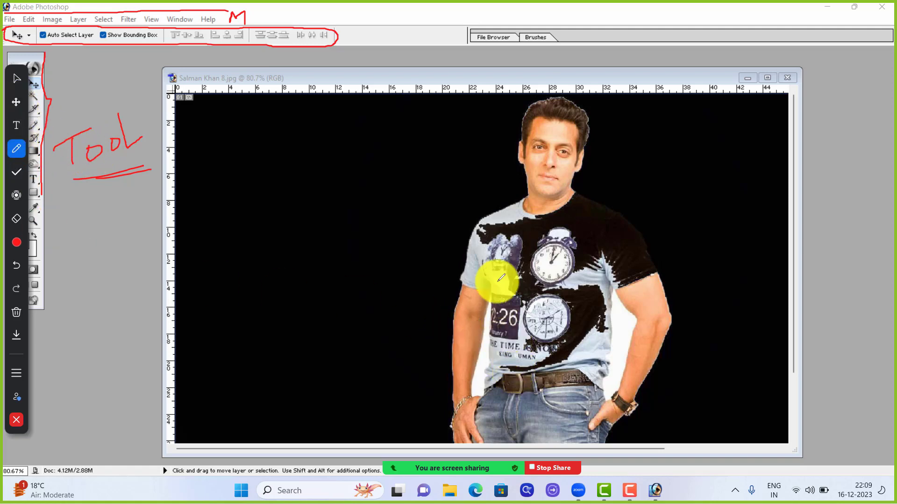
Step: Erase all the red annotations from the screen and close the annotation tools
click(13, 221)
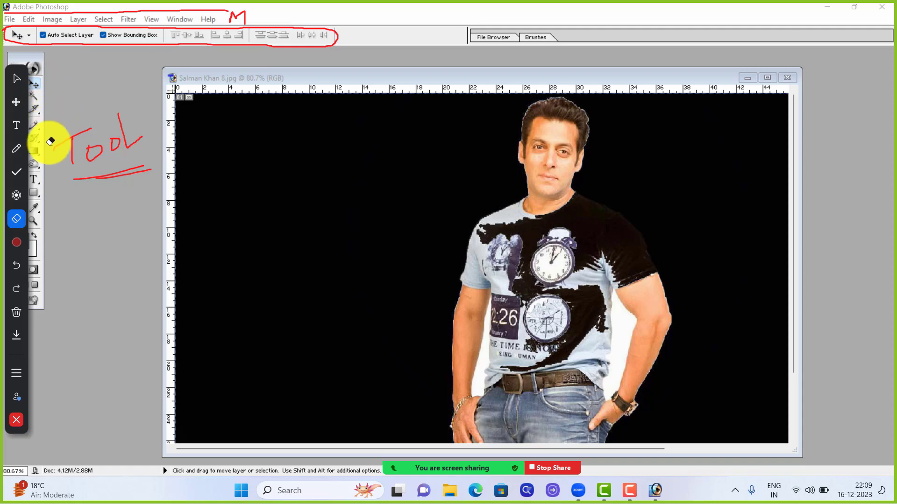
mouse_move(51, 141)
mouse_down()
mouse_move(61, 121)
mouse_move(83, 151)
mouse_move(85, 138)
mouse_move(78, 132)
mouse_move(85, 165)
mouse_move(124, 135)
mouse_move(109, 162)
mouse_move(126, 155)
mouse_up()
mouse_move(216, 16)
mouse_down()
mouse_move(132, 24)
mouse_move(257, 16)
mouse_up()
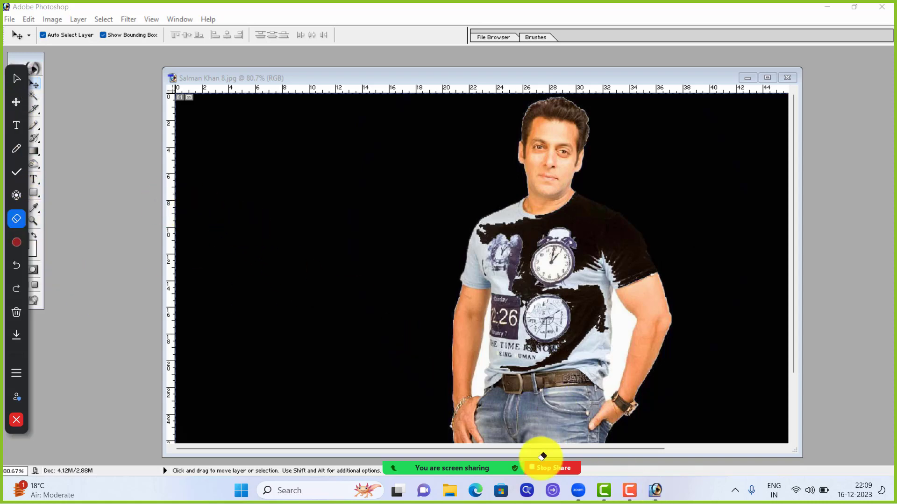
mouse_move(481, 465)
click(584, 448)
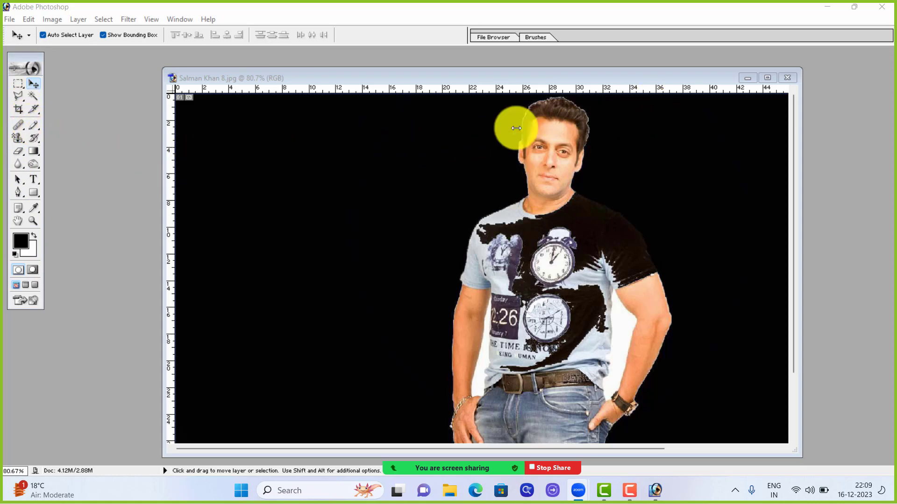
Step: Minimize the open image and Photoshop, and open the Photoshop subfolder of the desktop folder Ashrafi computer Bakgraund
click(747, 78)
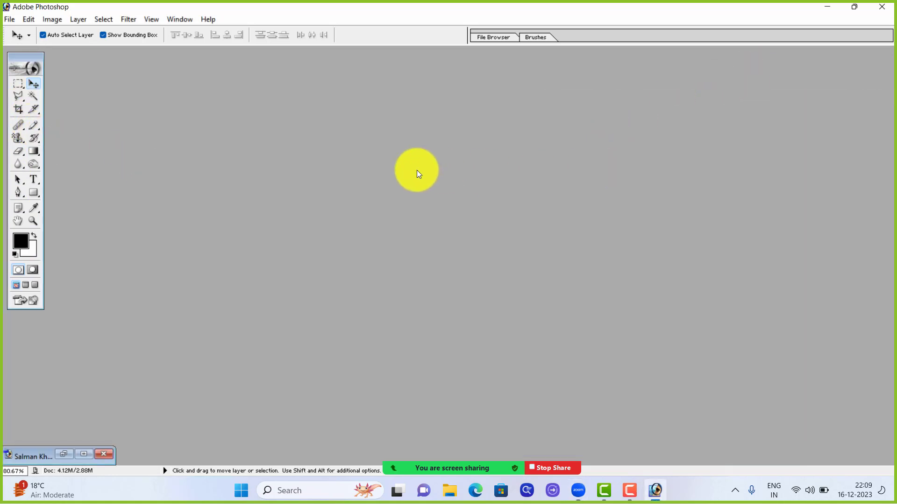
click(827, 7)
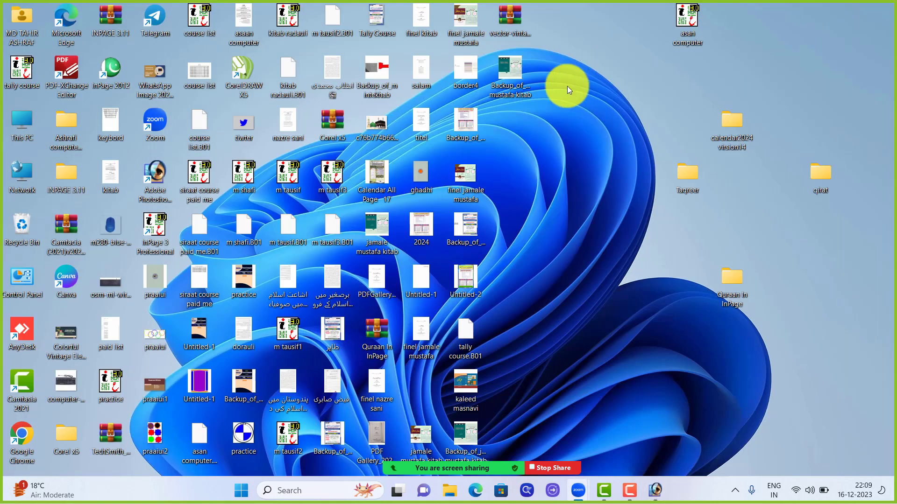
double_click(70, 131)
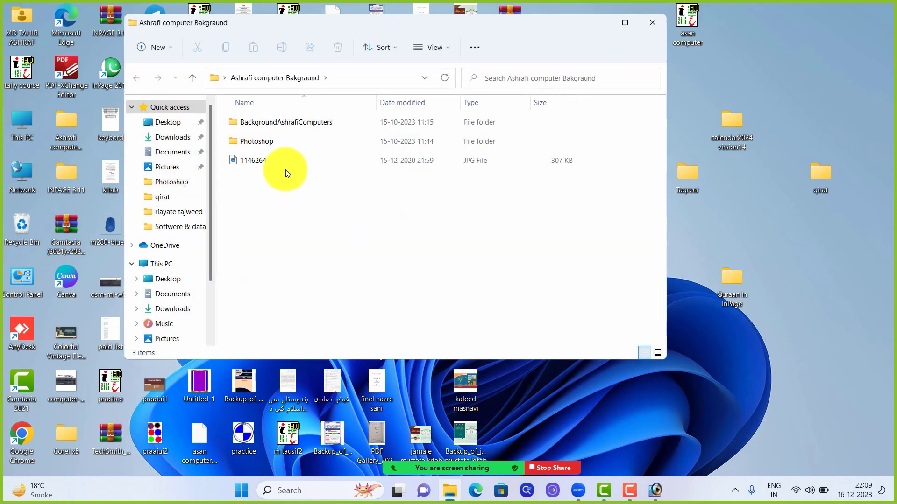
double_click(282, 141)
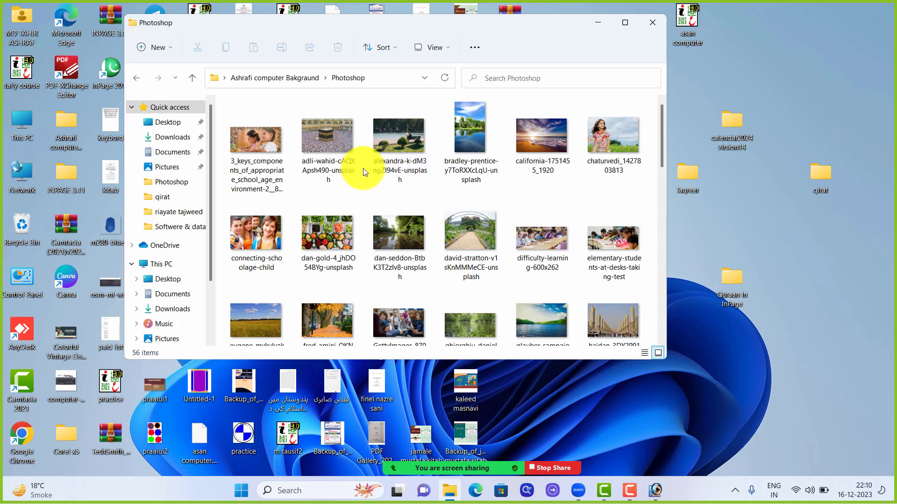
Step: Try to carry the picture of the girl in the meadow from the folder into Photoshop
drag(597, 134, 648, 471)
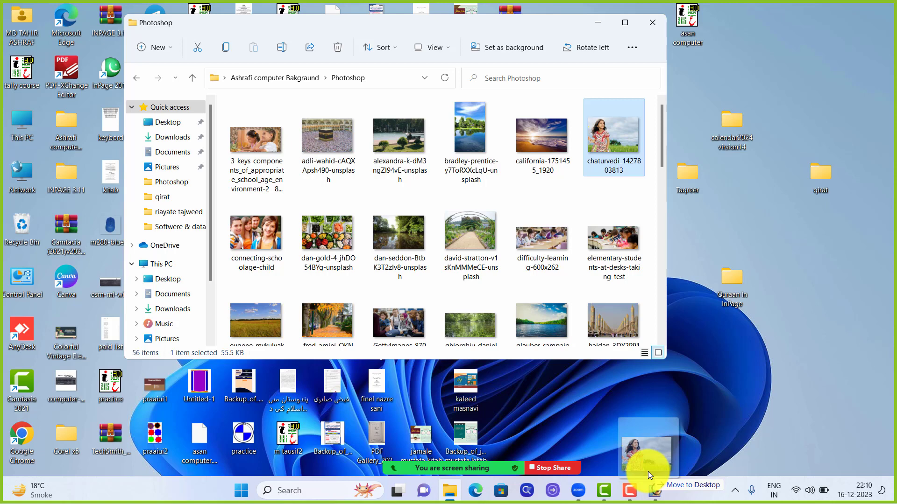
drag(648, 472, 606, 165)
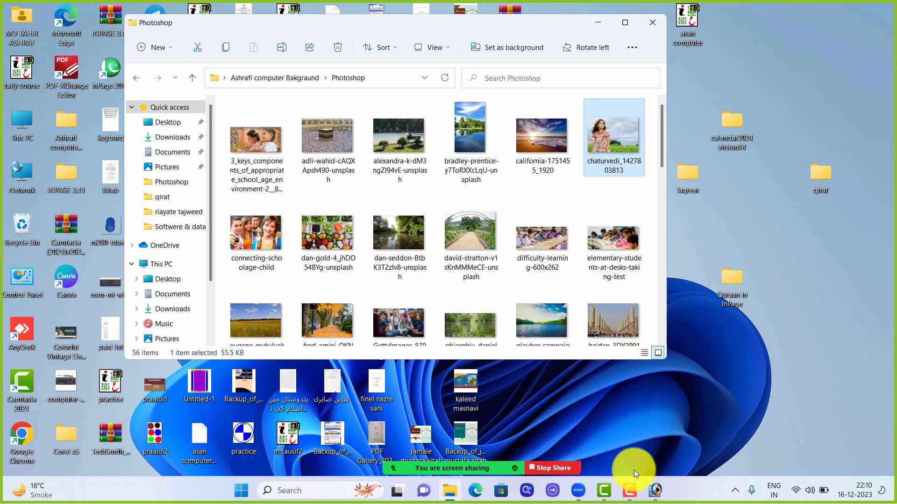
Step: Switch back to Photoshop and open california-1751455_1920.jpg from the Photoshop folder
click(655, 495)
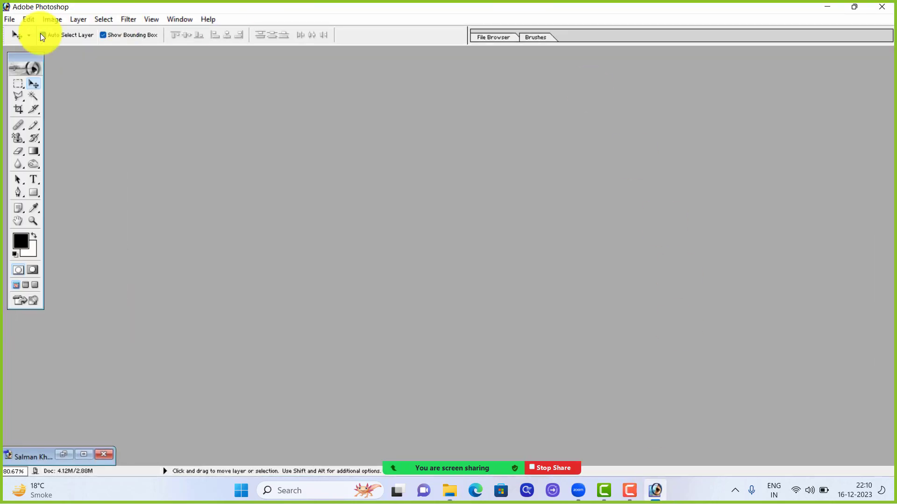
click(6, 19)
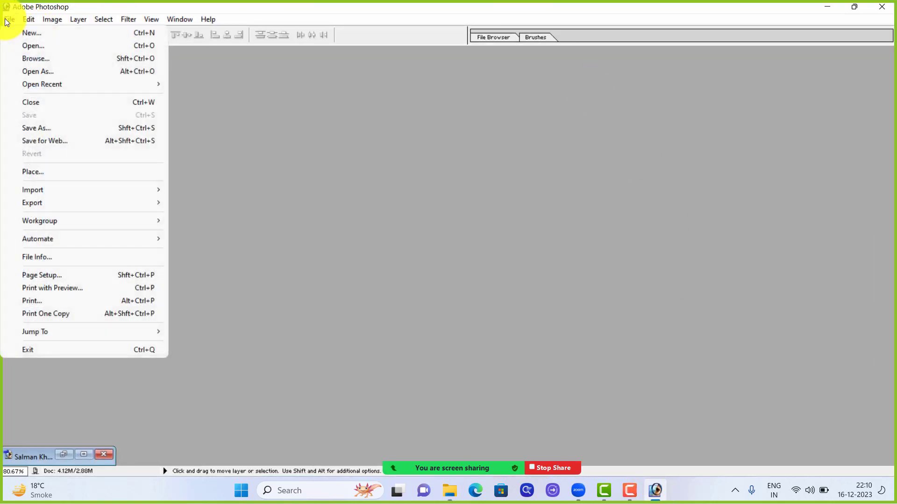
click(38, 46)
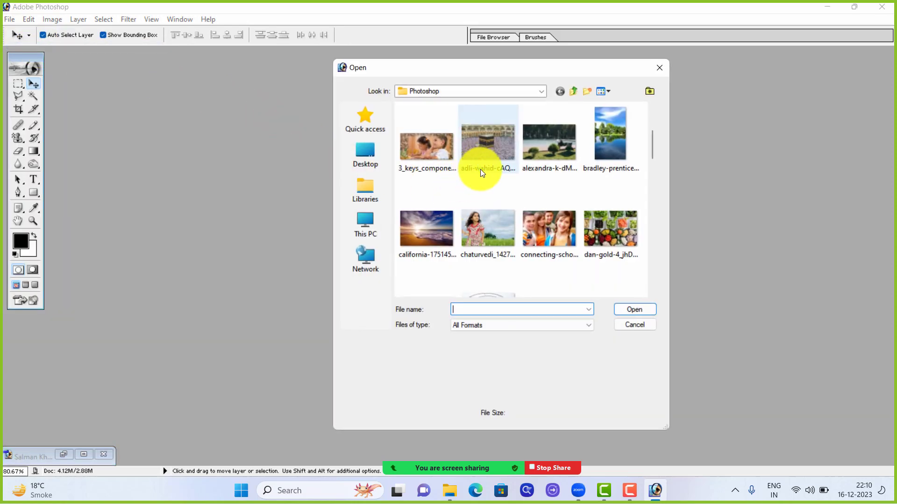
scroll(481, 171, down, 5)
scroll(483, 172, up, 5)
scroll(483, 172, down, 3)
scroll(483, 173, up, 3)
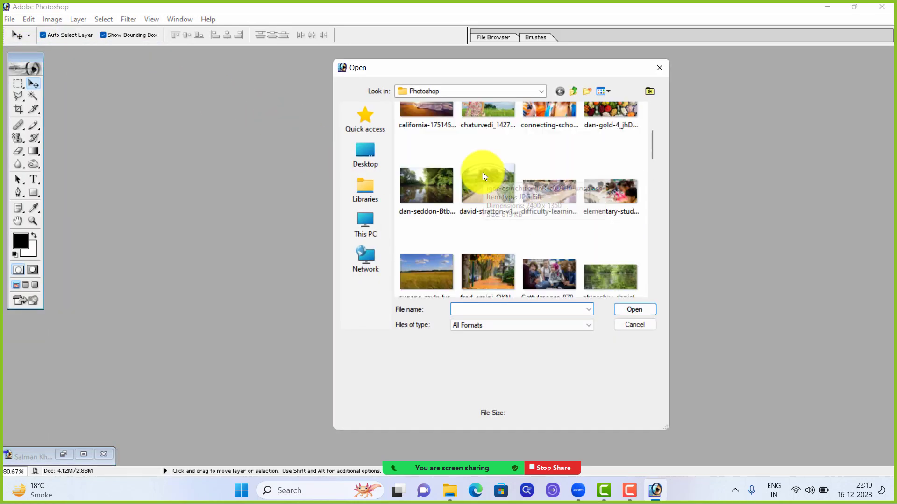
scroll(478, 189, up, 2)
scroll(468, 188, down, 2)
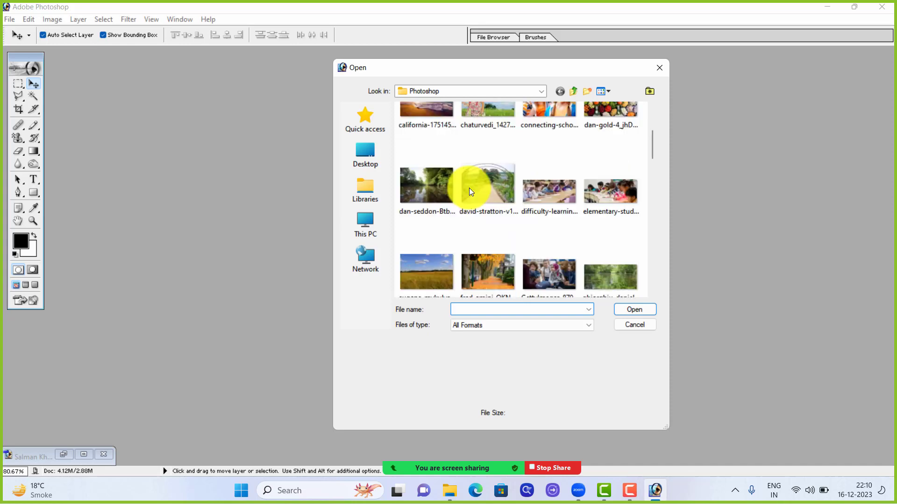
scroll(441, 175, up, 2)
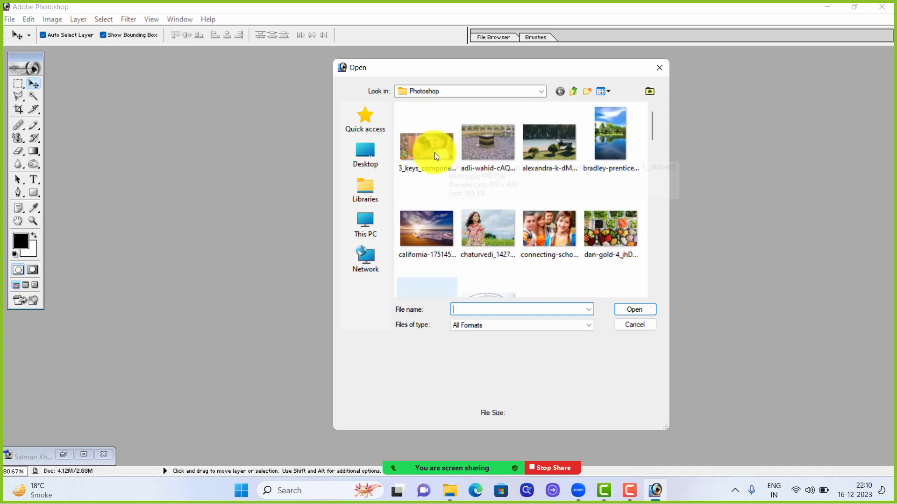
click(422, 226)
click(647, 310)
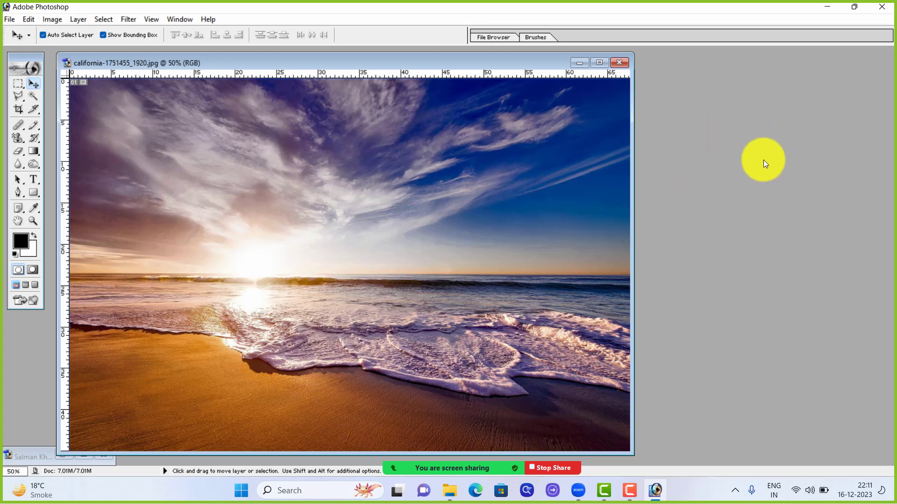
Step: Open the landscape-format autumn tree avenue photo from the Photoshop folder and reposition its window over the beach image
double_click(760, 187)
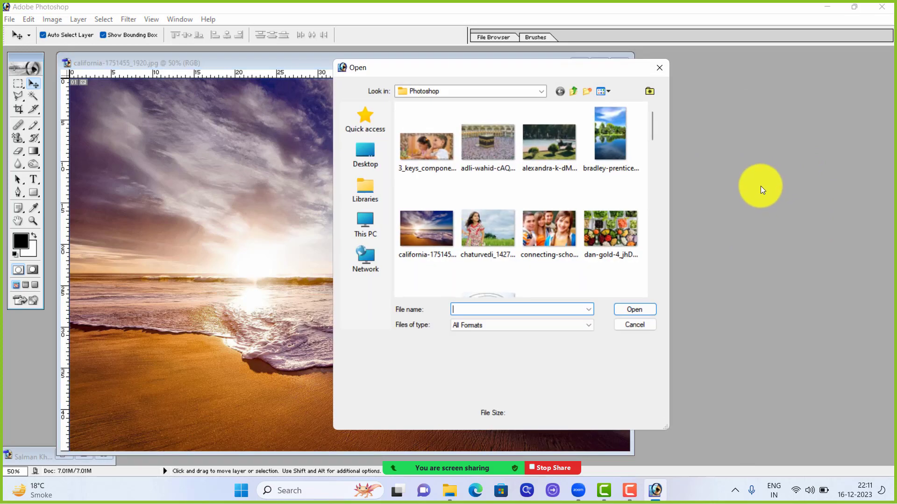
drag(578, 69, 616, 70)
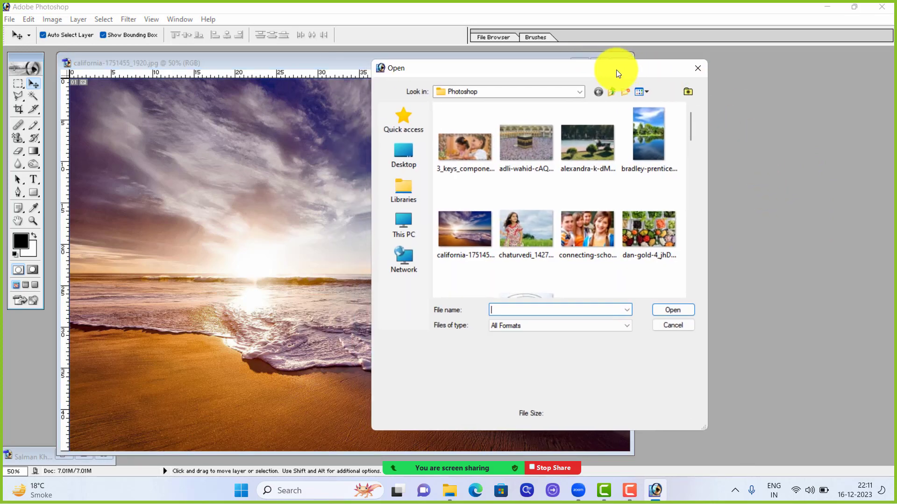
scroll(534, 215, down, 5)
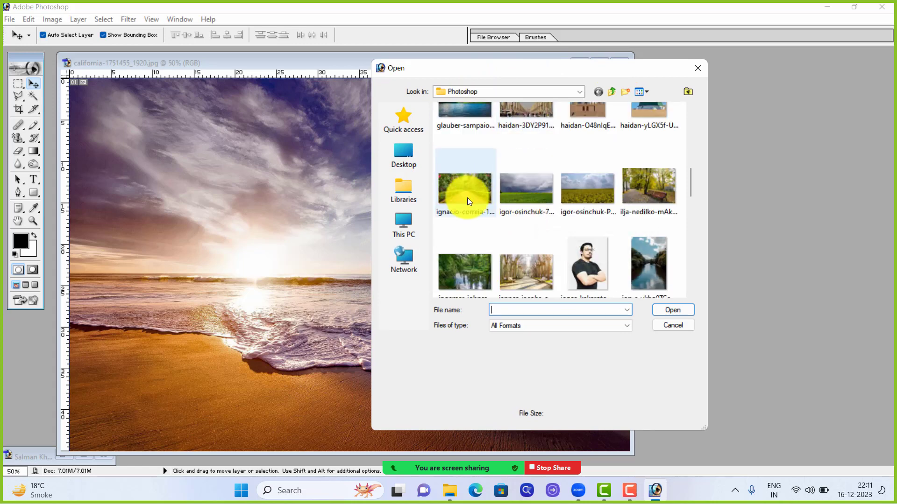
scroll(476, 214, down, 3)
scroll(575, 223, down, 3)
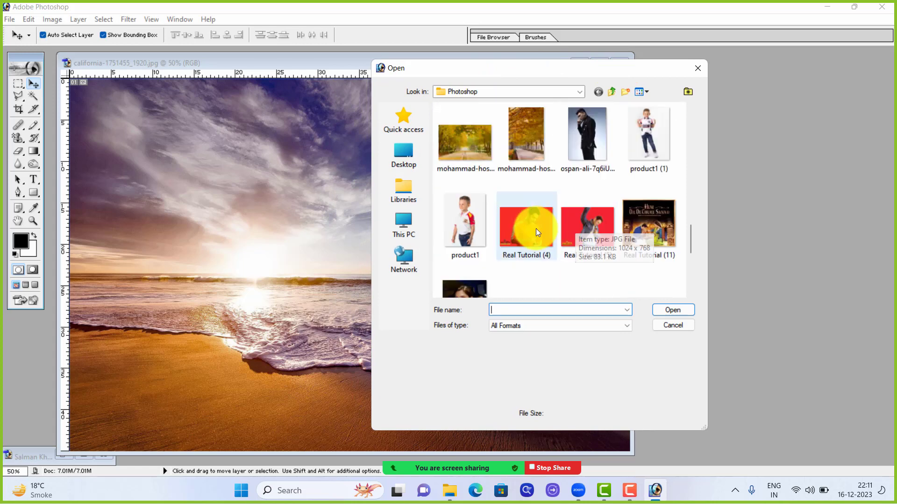
click(471, 149)
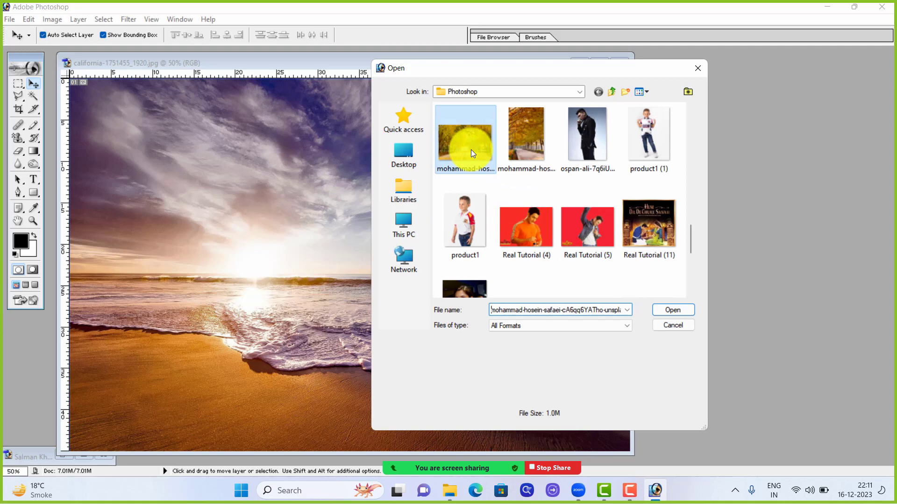
click(667, 312)
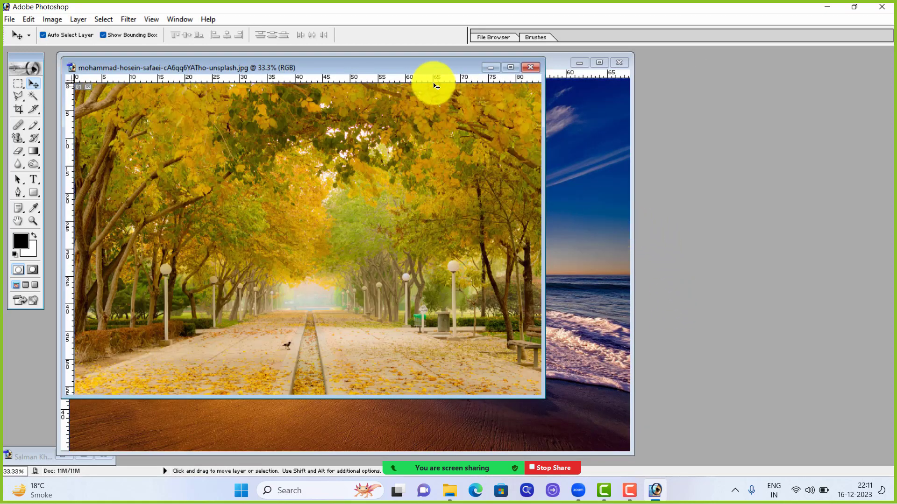
drag(421, 69, 490, 108)
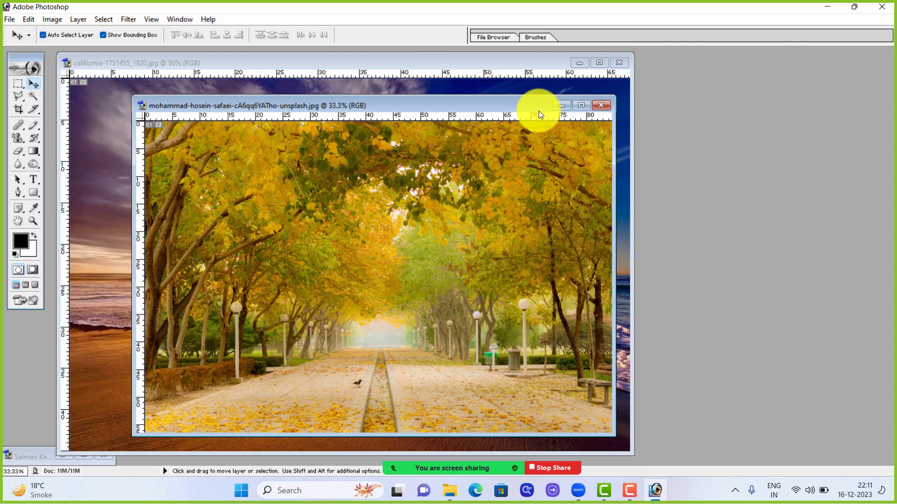
Step: Maximize the california-1751455_1920.jpg window and restore it to a floating window
click(600, 63)
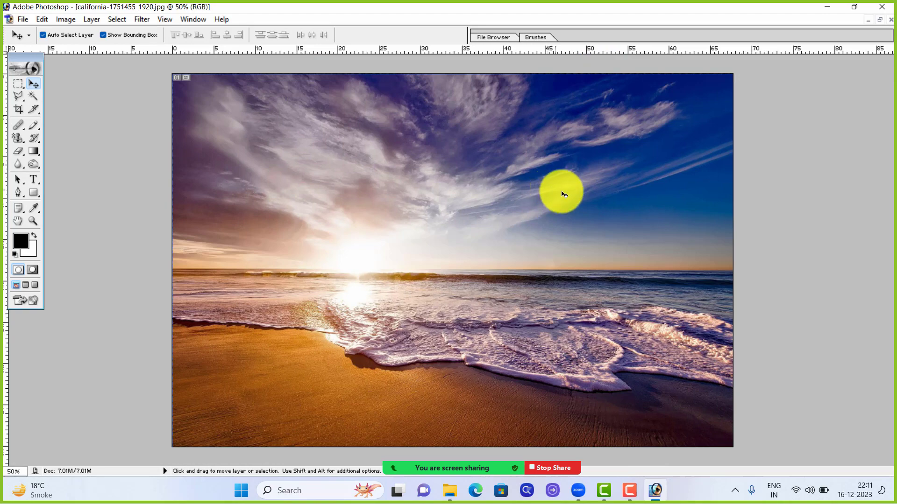
click(879, 20)
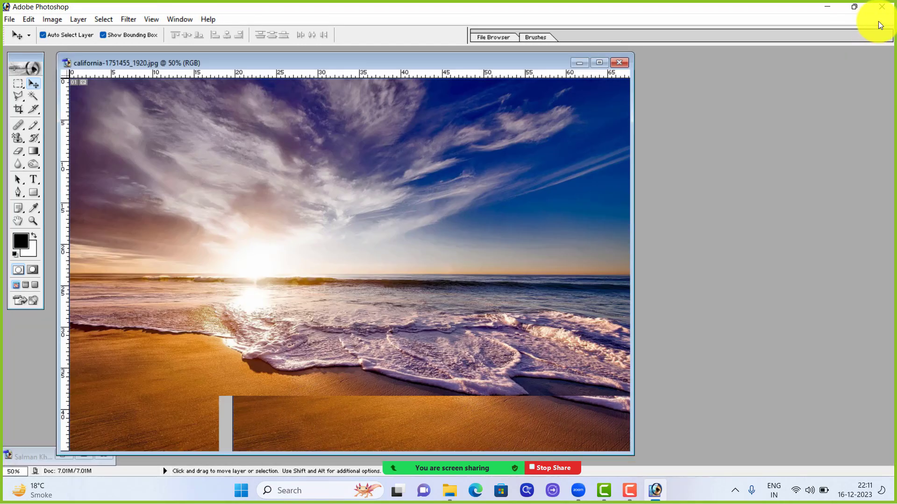
Step: Move the california-1751455_1920.jpg window off the autumn avenue image, narrow it from its outer edge, and shift it further down and right
drag(461, 60, 582, 77)
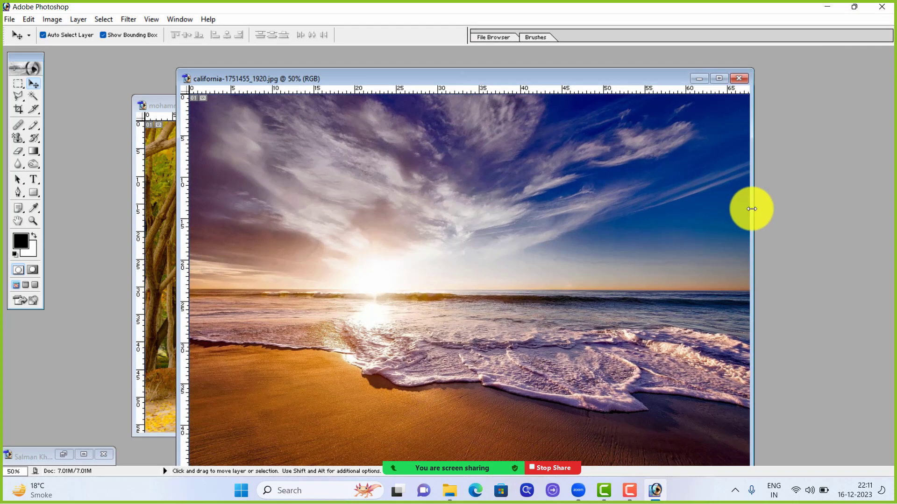
drag(750, 206, 634, 217)
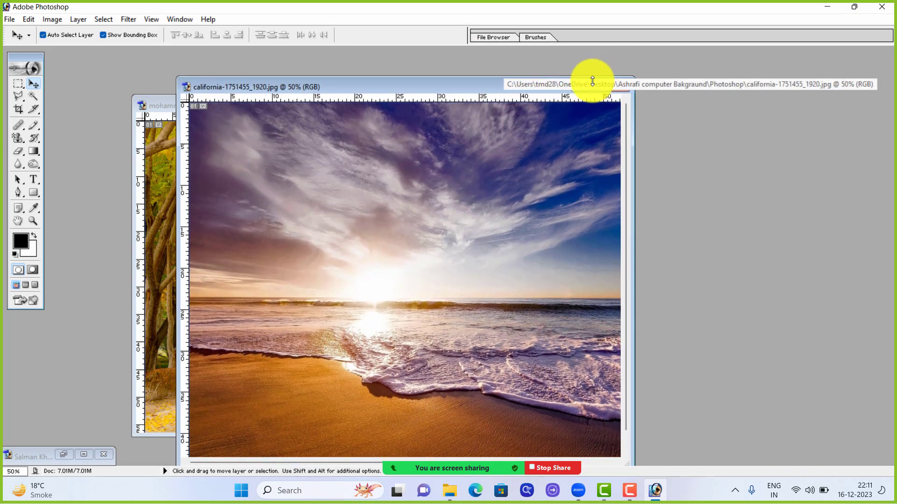
drag(593, 74, 645, 140)
Step: Bring the autumn tree avenue window to the front and move it up and left, away from the beach image
click(498, 103)
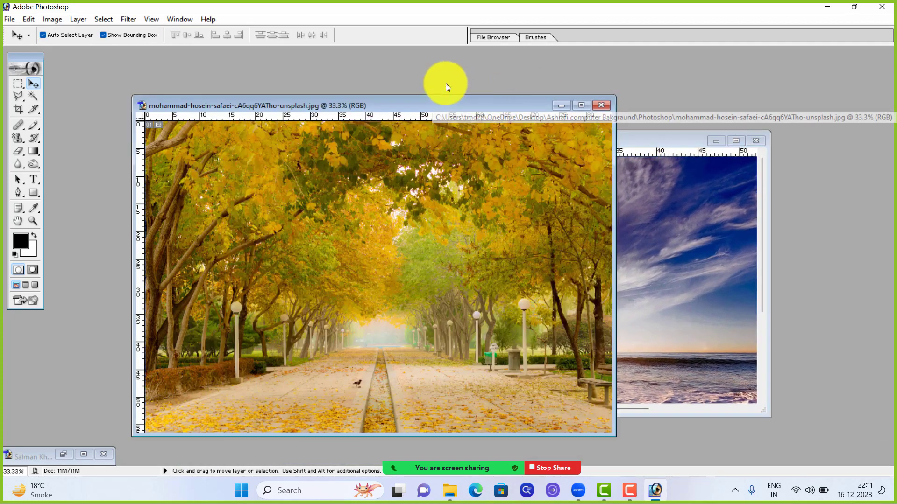
drag(458, 100, 428, 84)
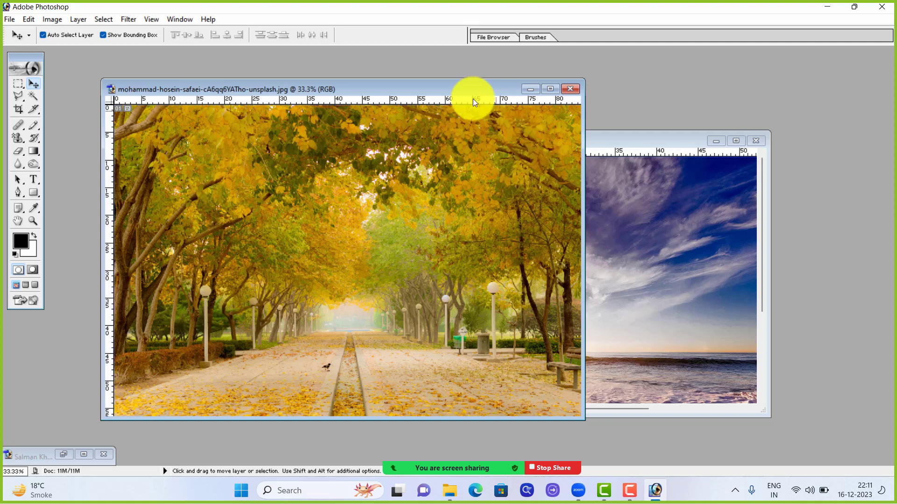
drag(445, 93, 406, 97)
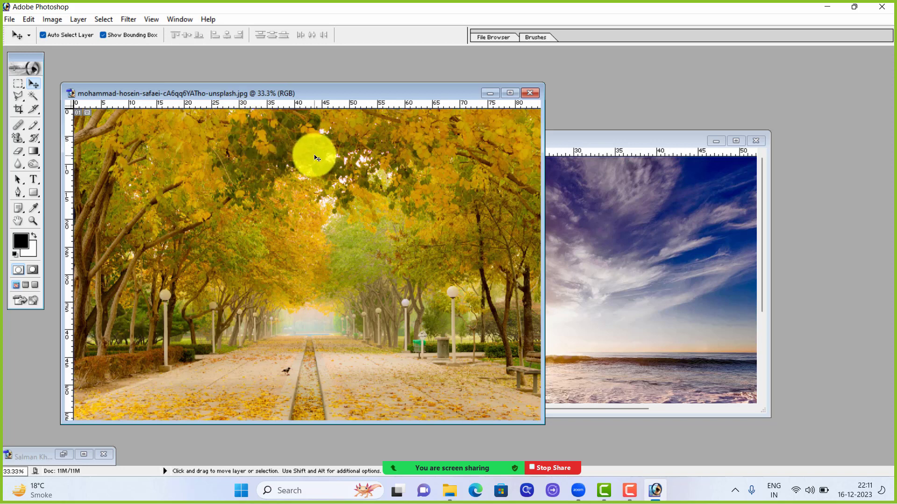
Step: Maximize the minimized Salman Khan 8.jpg window, restore it to a floating window, and shift it slightly to the right
click(84, 455)
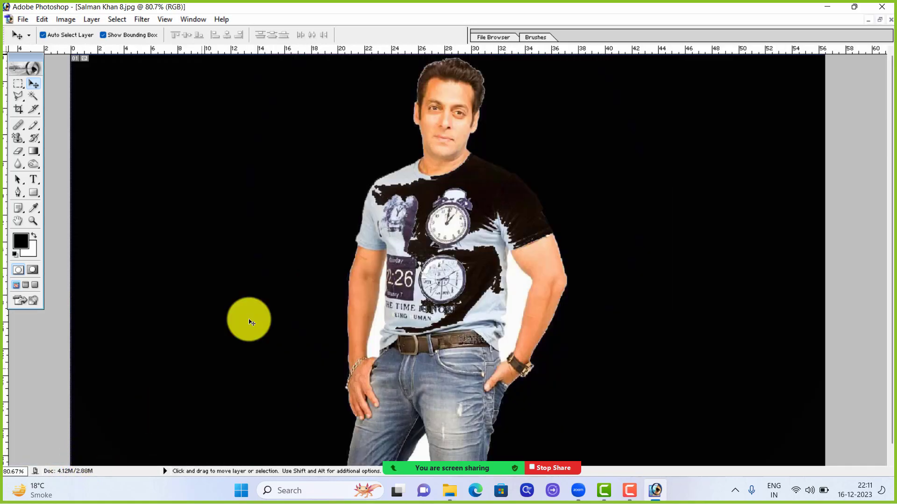
click(881, 21)
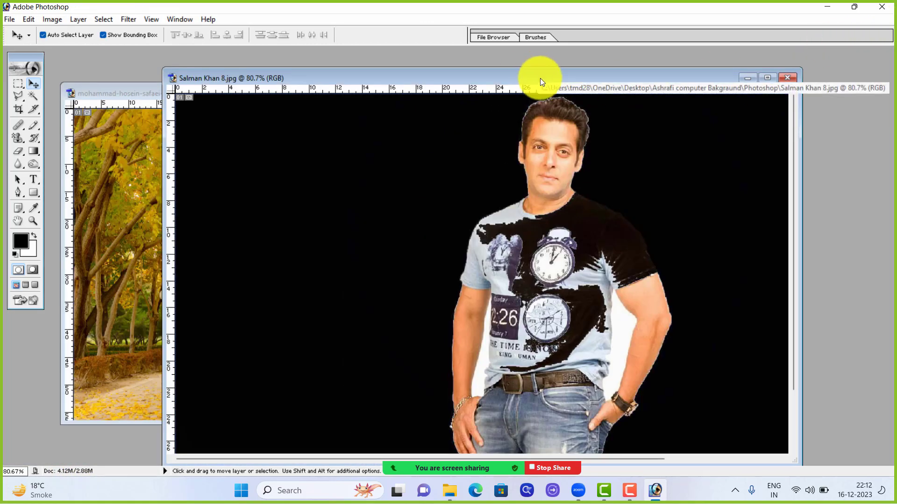
drag(540, 78, 567, 78)
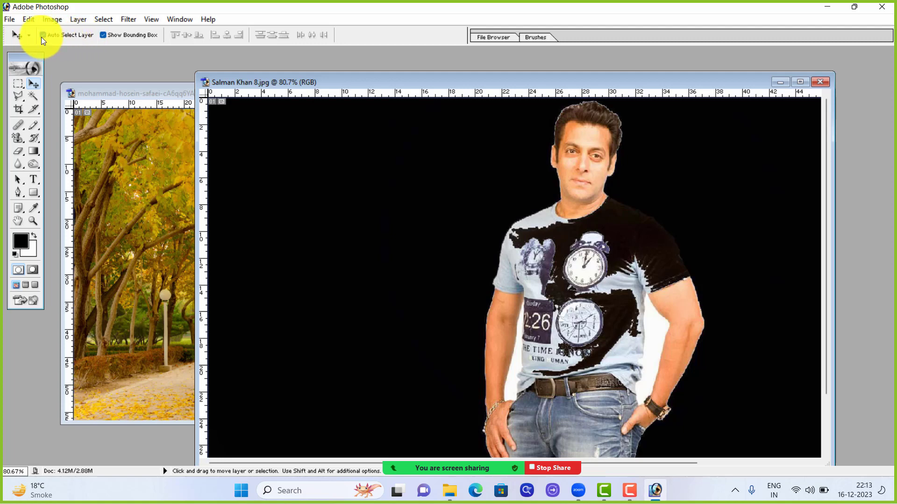
Step: Turn off Auto Select Layer and Show Bounding Box, and draw a rectangular marquee selection in the black area left of the man
click(152, 37)
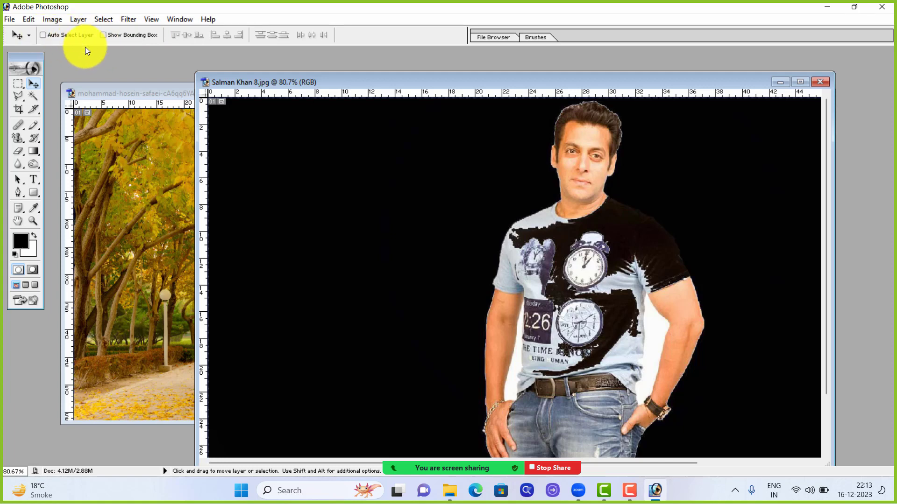
click(17, 88)
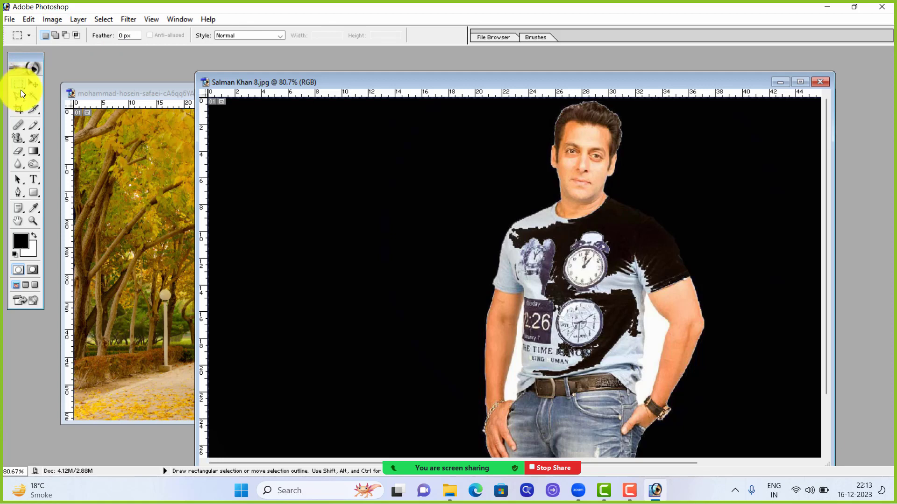
drag(249, 140, 349, 250)
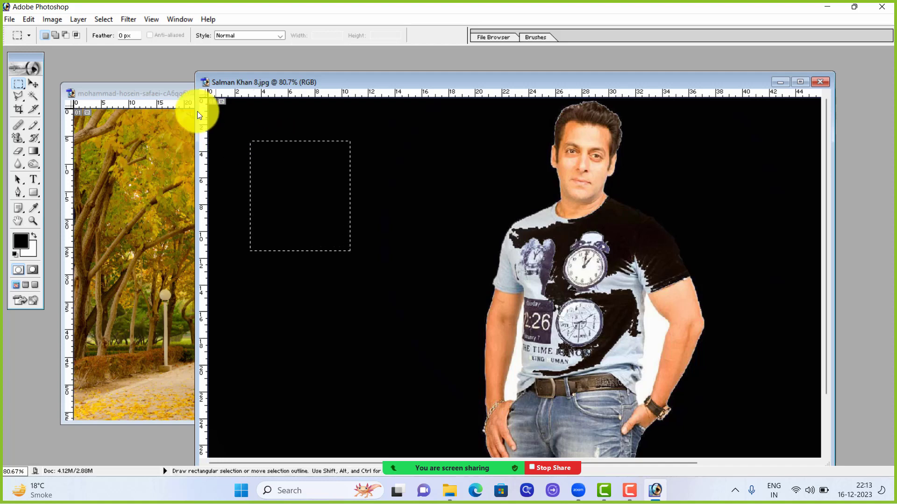
Step: Try moving the selected black area right with Auto Select Layer and Show Bounding Box off, and undo the move
click(33, 84)
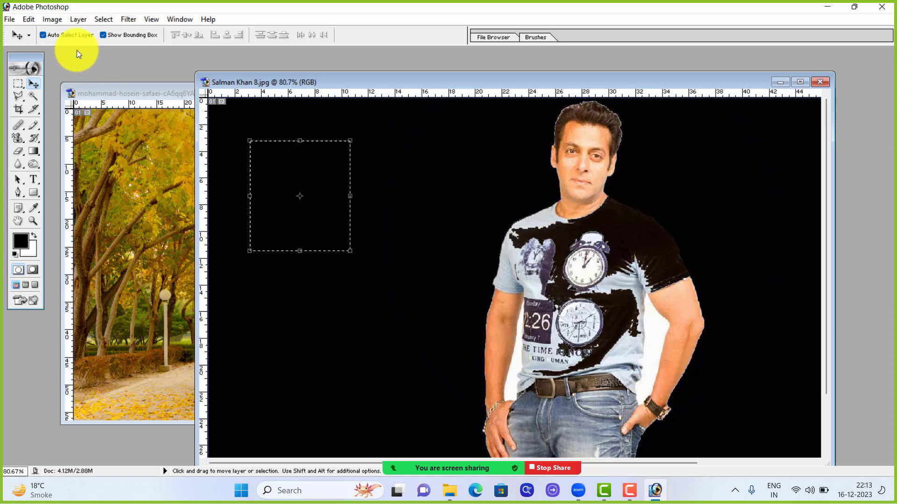
click(101, 36)
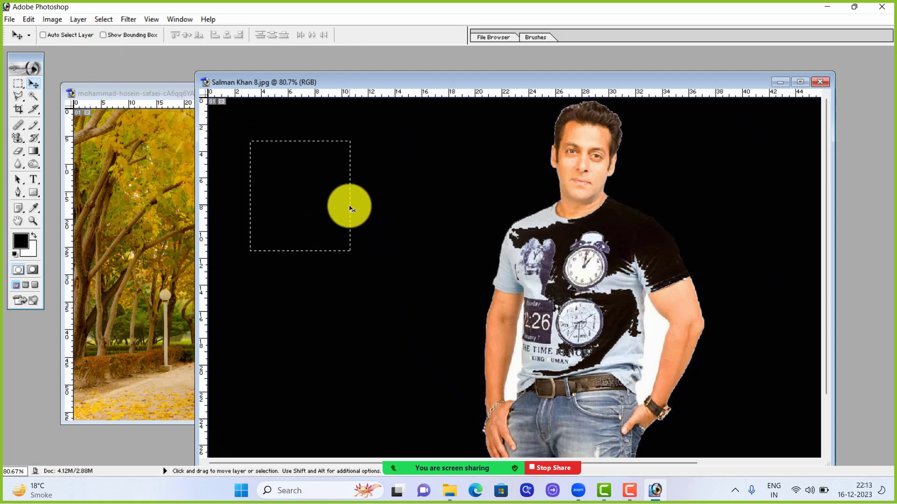
drag(350, 209, 445, 212)
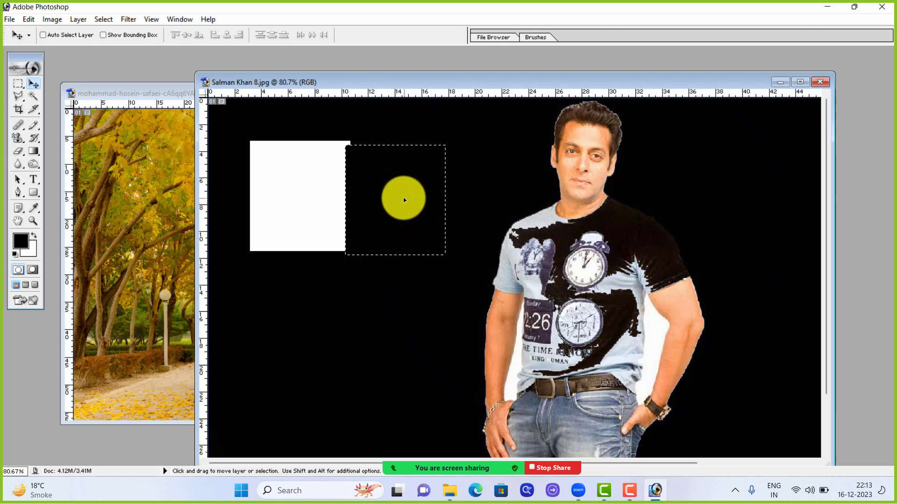
key(ctrl+z)
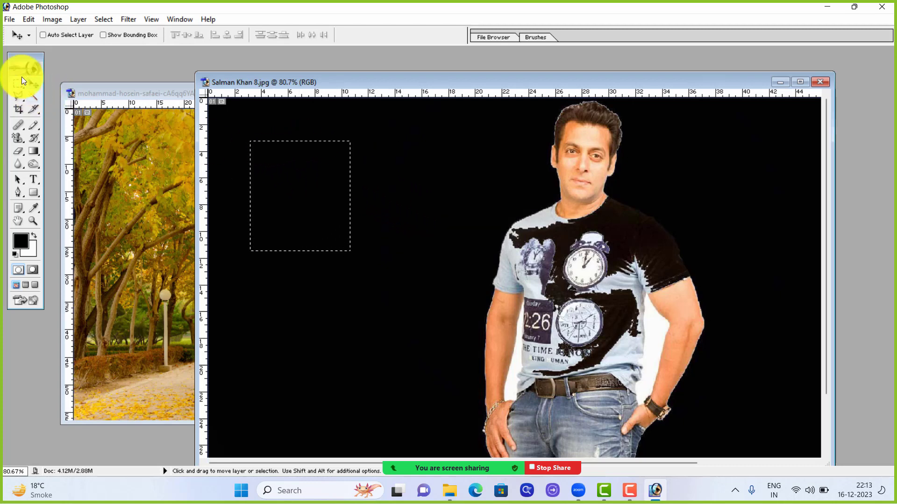
Step: Turn on Auto Select Layer and Show Bounding Box, scale the selected black area to 182.6% width and 164.5% height, and deselect it
click(44, 36)
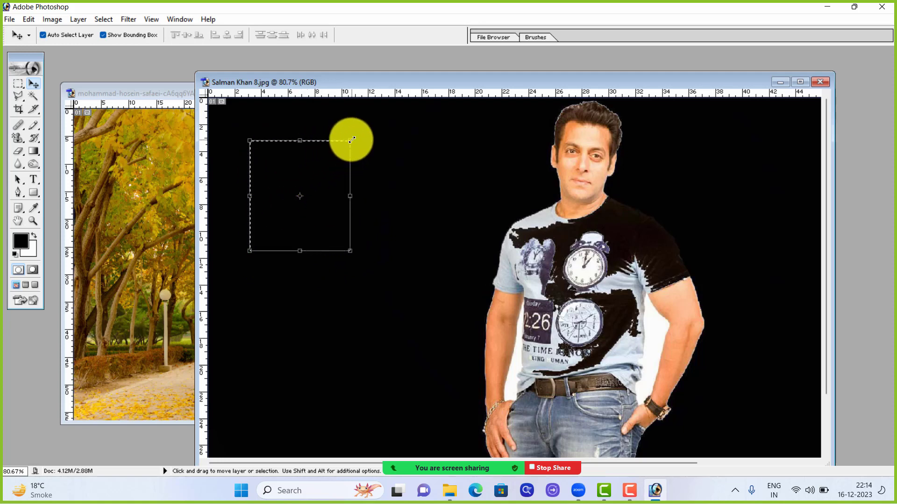
drag(351, 140, 374, 124)
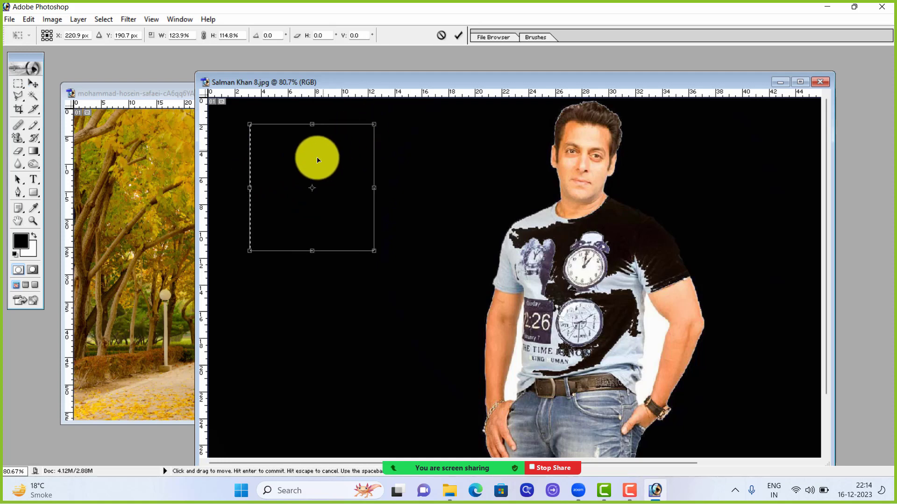
drag(248, 253, 228, 282)
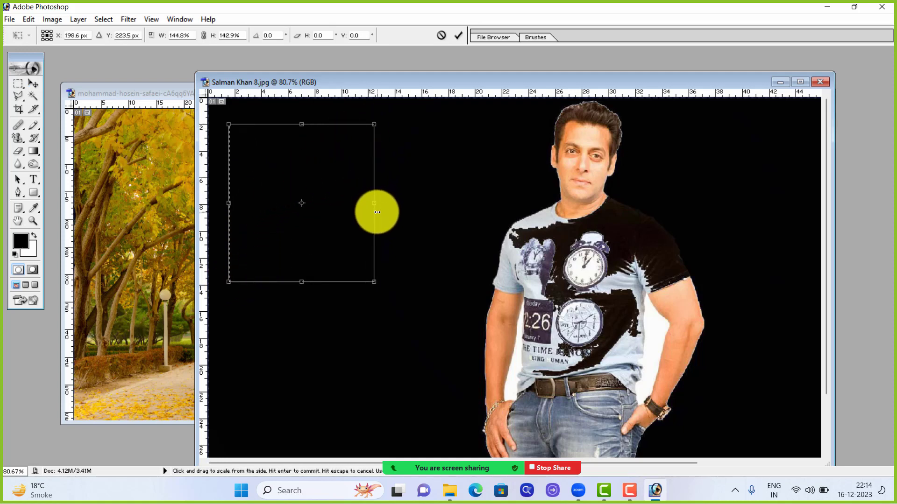
drag(374, 204, 340, 207)
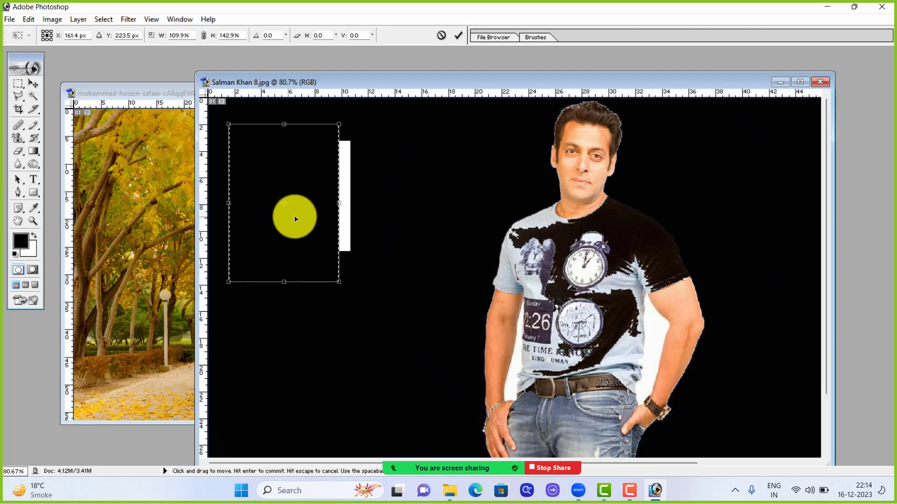
drag(339, 281, 411, 304)
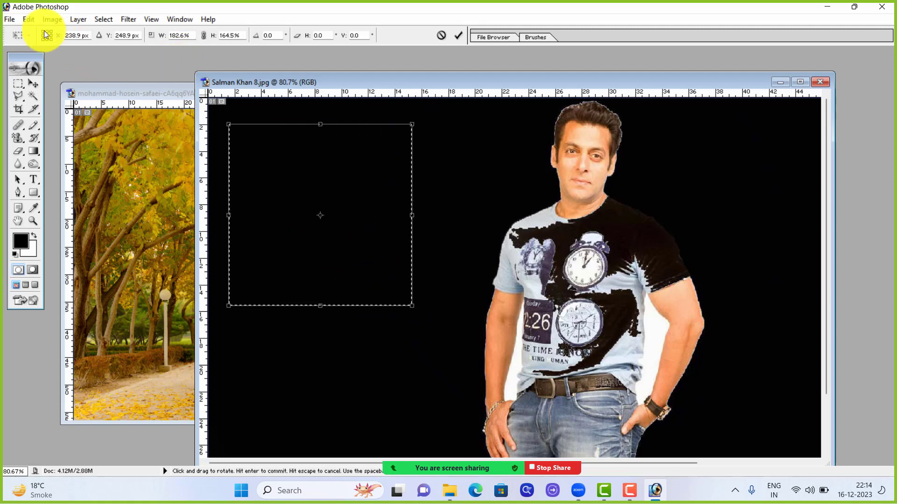
click(9, 20)
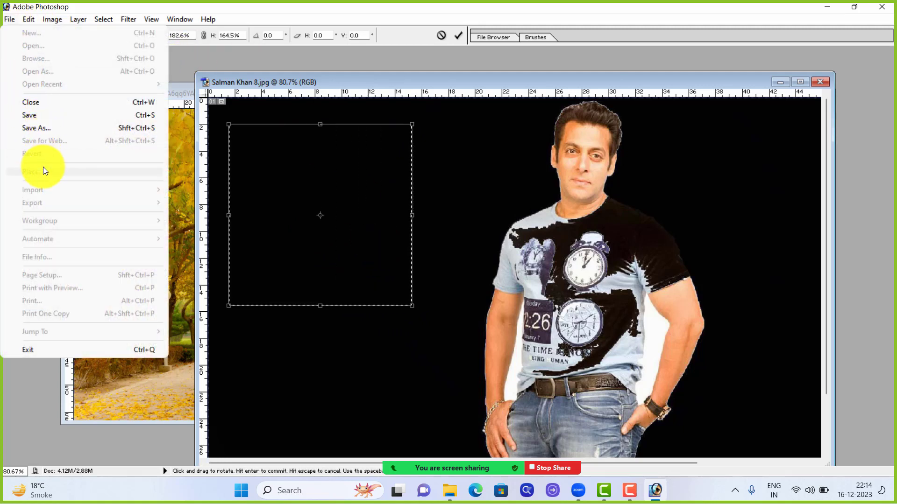
click(7, 19)
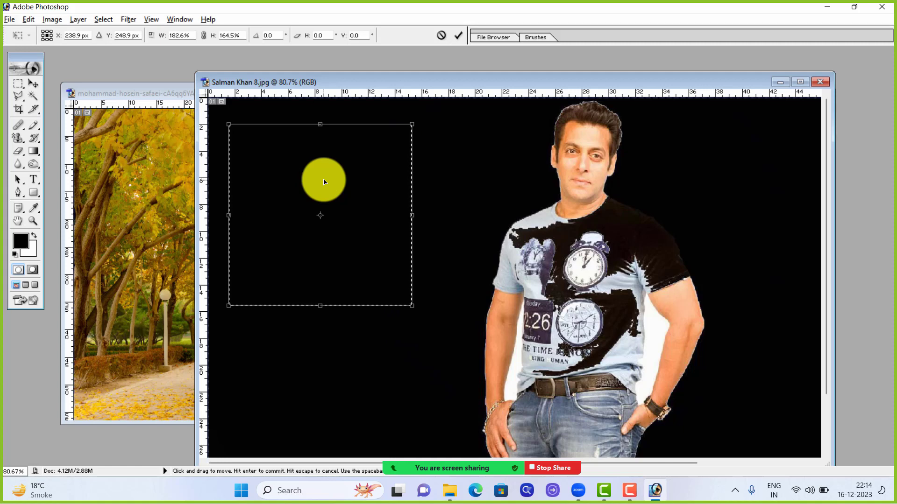
key(alt+l)
key(Escape)
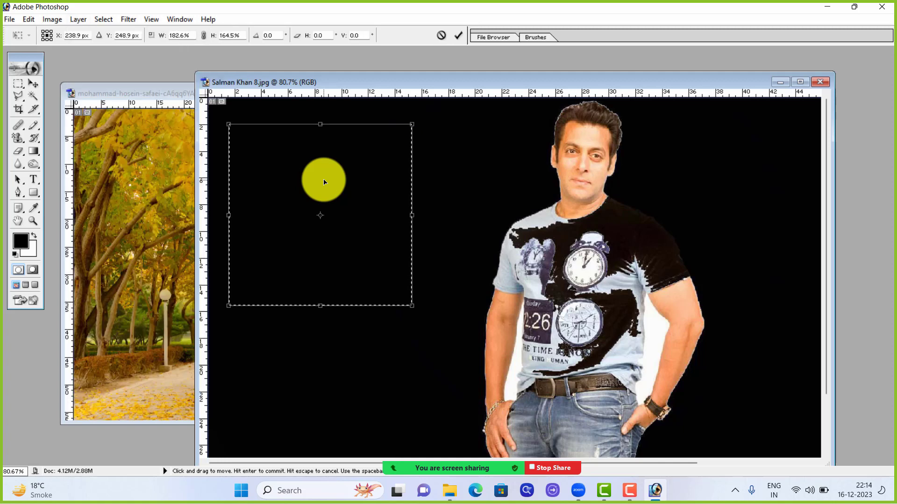
key(Return)
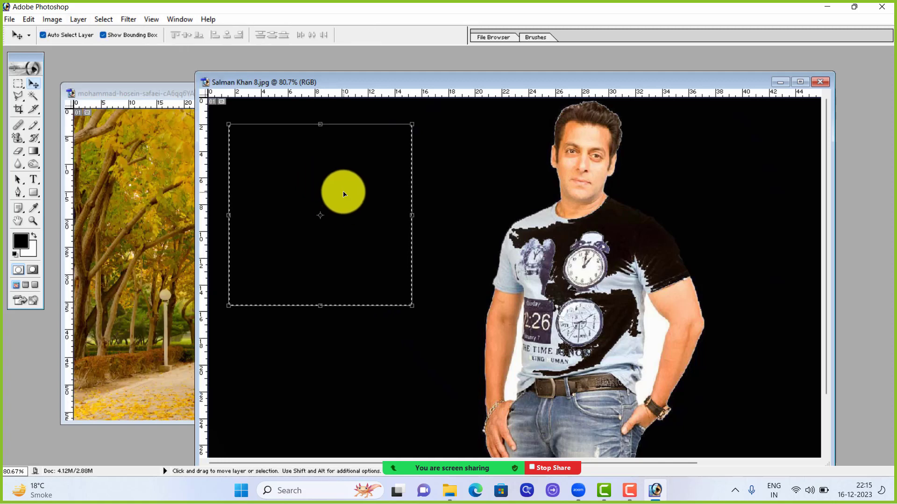
key(ctrl+d)
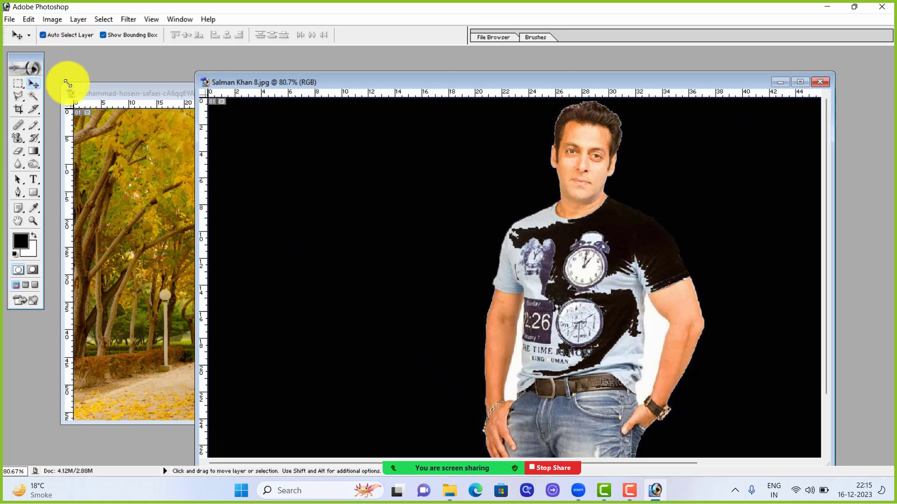
Step: Activate the Rectangular Marquee tool and underline the Image and Layer menu names and the Feather setting in red with Zoom's annotation pen
click(18, 84)
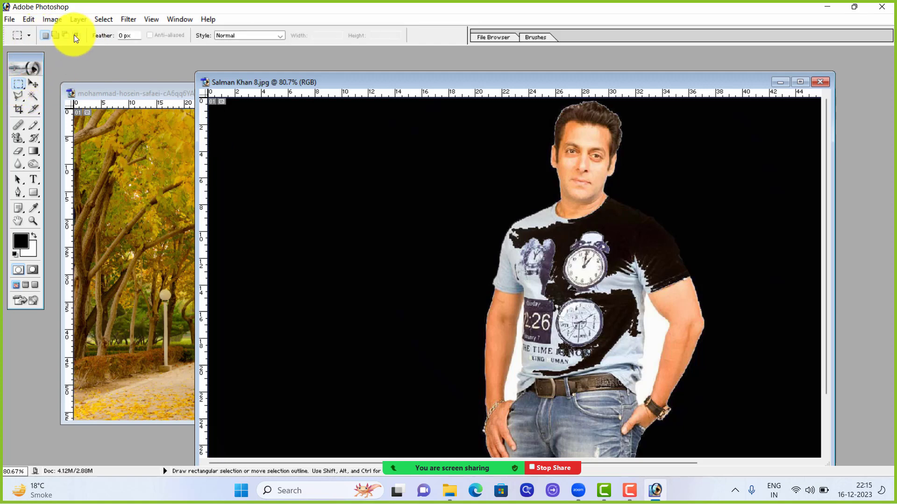
mouse_move(467, 469)
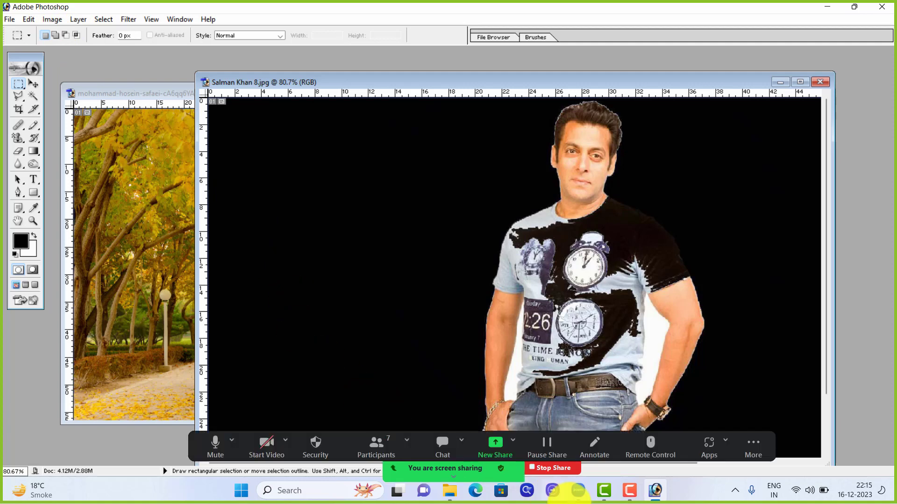
click(594, 444)
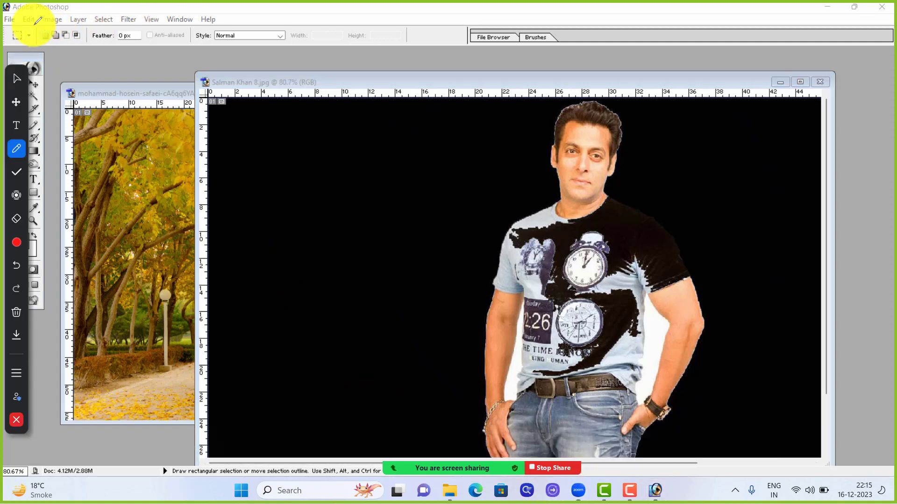
drag(35, 23, 84, 25)
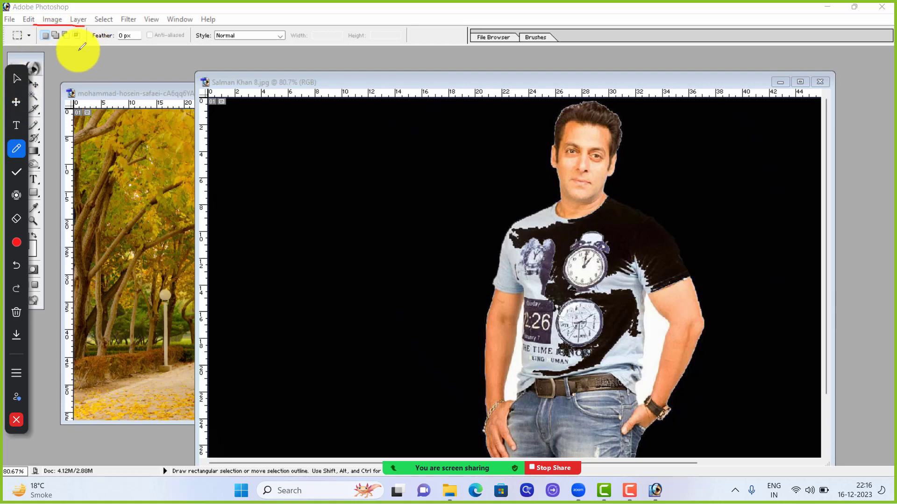
drag(96, 44, 141, 42)
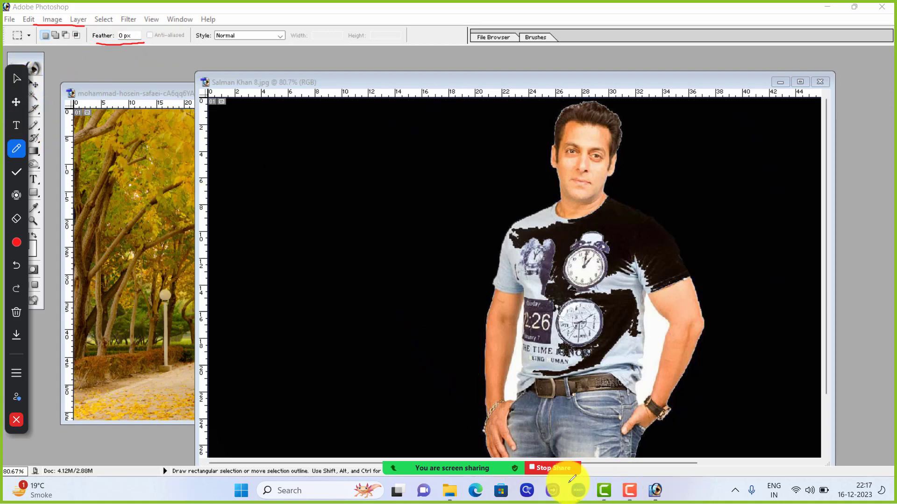
mouse_move(490, 462)
click(593, 455)
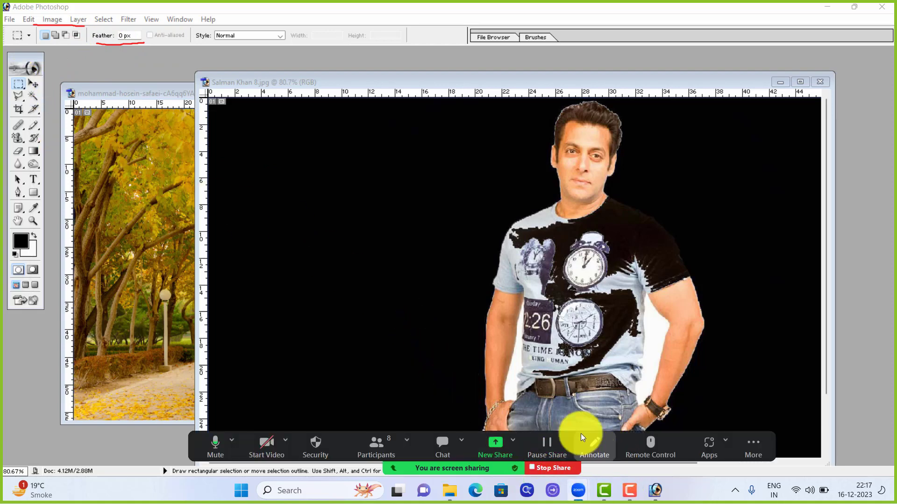
Step: Draw a rectangular marquee selection about 14.5 by 10 ruler units in the black area left of the man
click(21, 85)
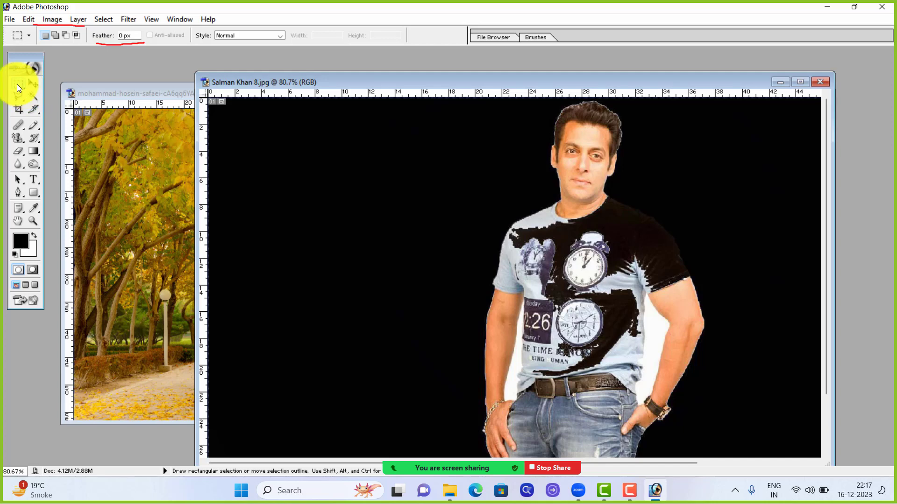
click(15, 83)
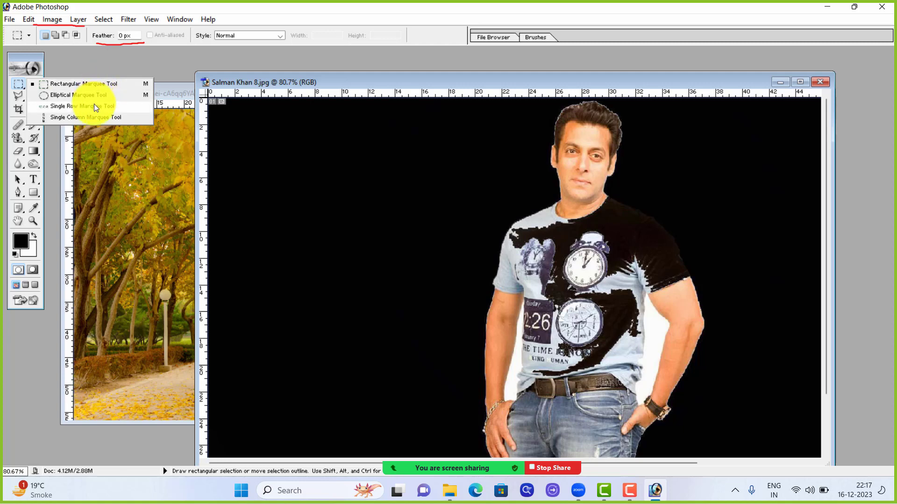
click(49, 85)
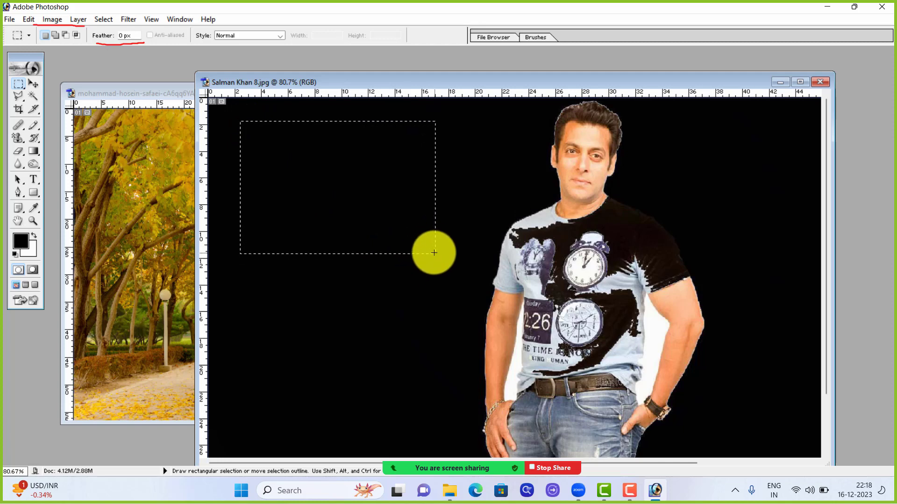
drag(434, 253, 434, 253)
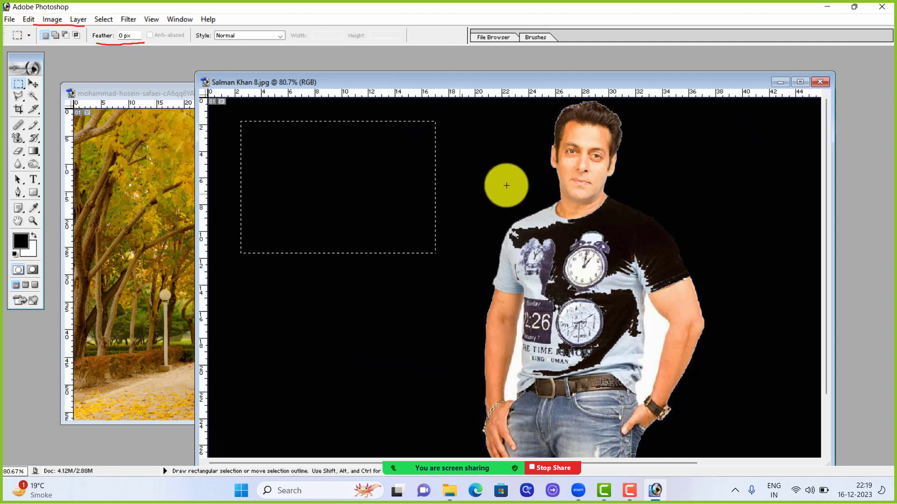
Step: Draw successive new marquee selections in the black areas around the man, ending with one about 4.6 by 4.6 ruler units left of him
drag(682, 134, 762, 228)
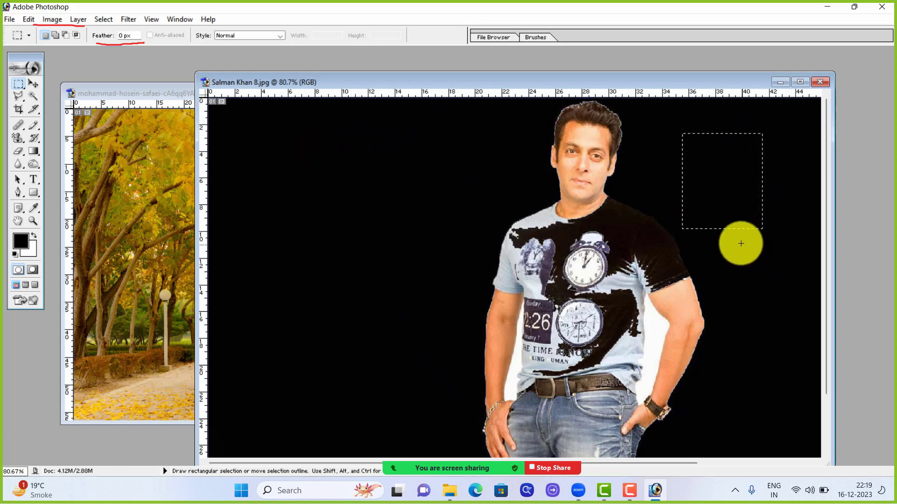
drag(735, 245, 792, 320)
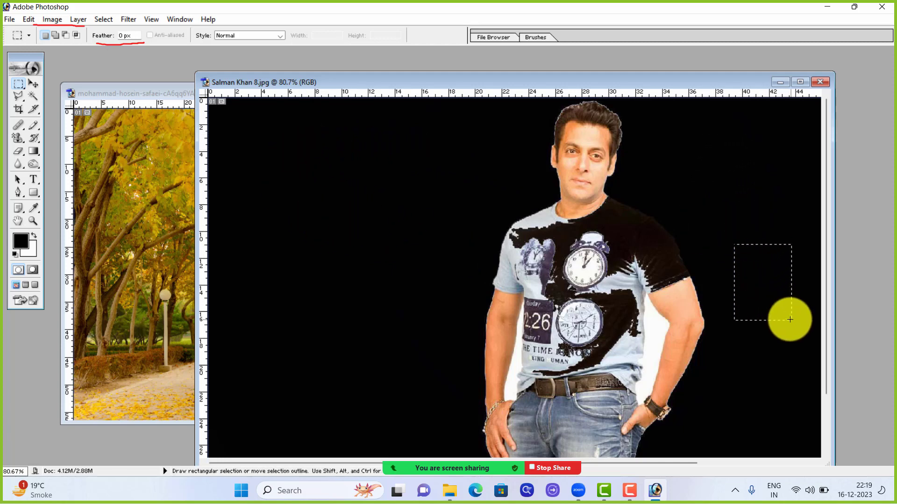
drag(688, 131, 755, 221)
drag(243, 123, 305, 178)
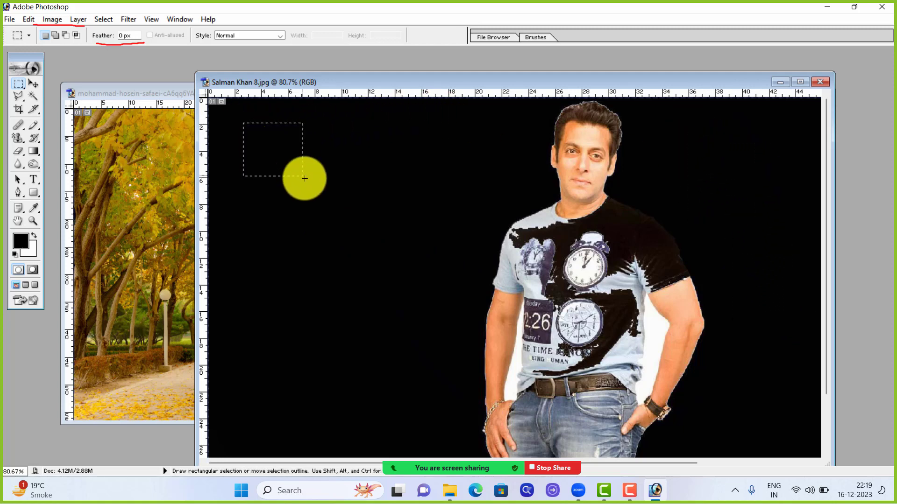
drag(343, 237, 344, 237)
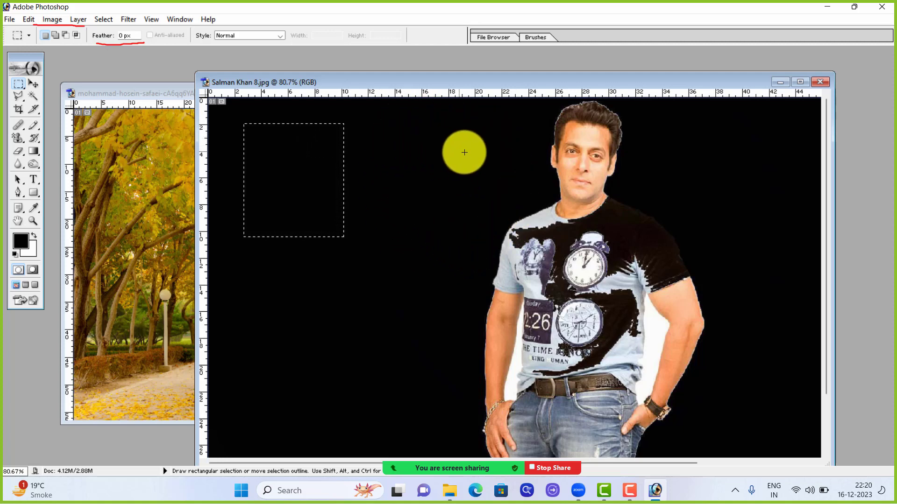
drag(400, 123, 482, 231)
drag(265, 125, 375, 263)
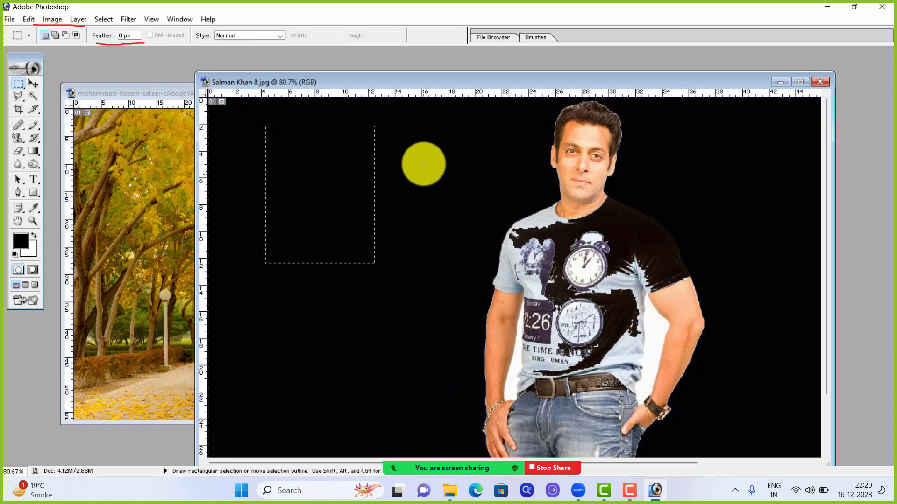
drag(419, 139, 487, 228)
drag(241, 236, 314, 321)
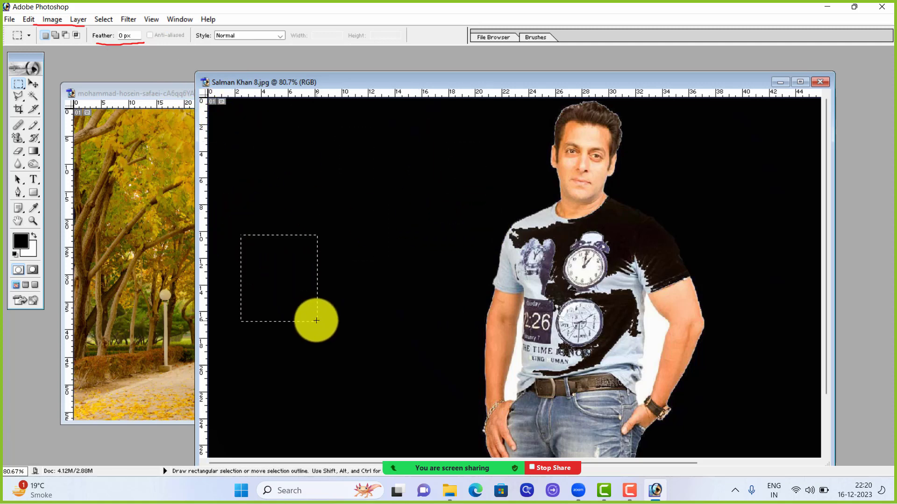
drag(323, 201, 414, 328)
drag(273, 250, 335, 332)
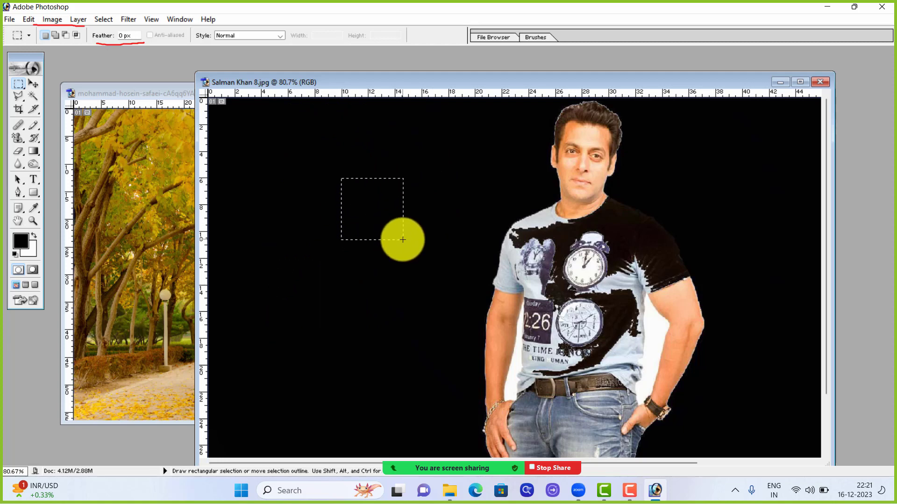
drag(402, 240, 404, 241)
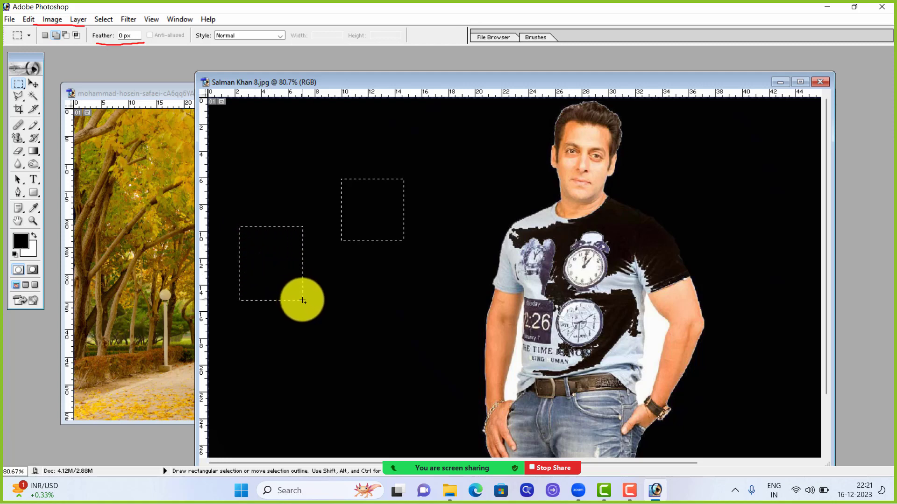
Step: Add several separate rectangles to the selection in the black areas on both sides of the man, using Add to Selection mode
drag(303, 300, 303, 300)
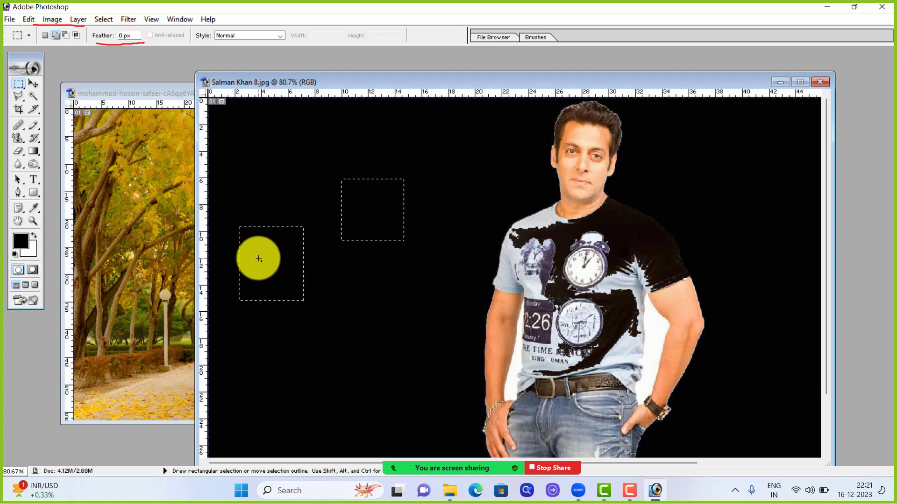
drag(347, 266, 385, 316)
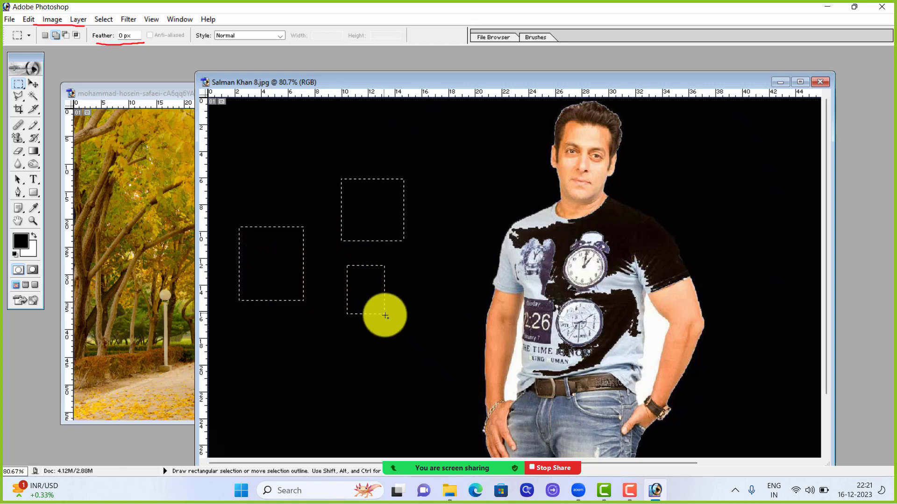
drag(233, 338, 325, 417)
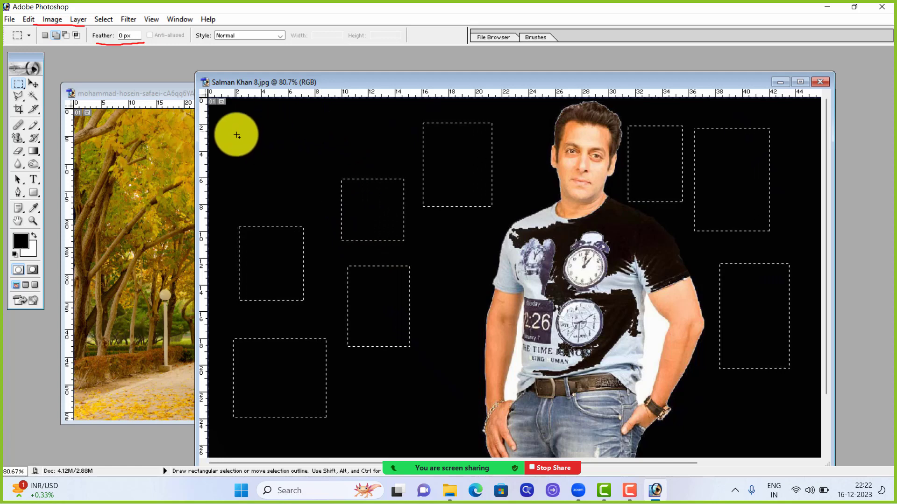
drag(226, 113, 255, 138)
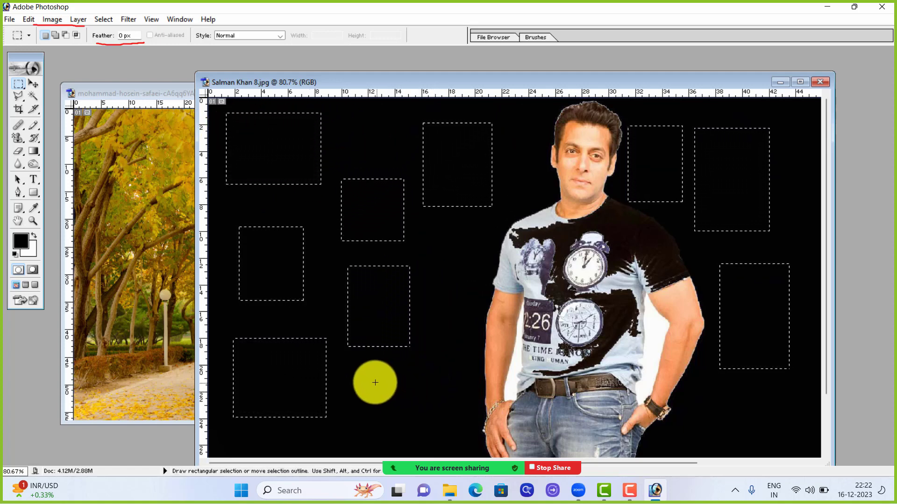
Step: Replace the selections with a new marquee about 6 by 4 ruler units left of the man's hand, and trim it with Subtract from Selection rectangles
click(355, 371)
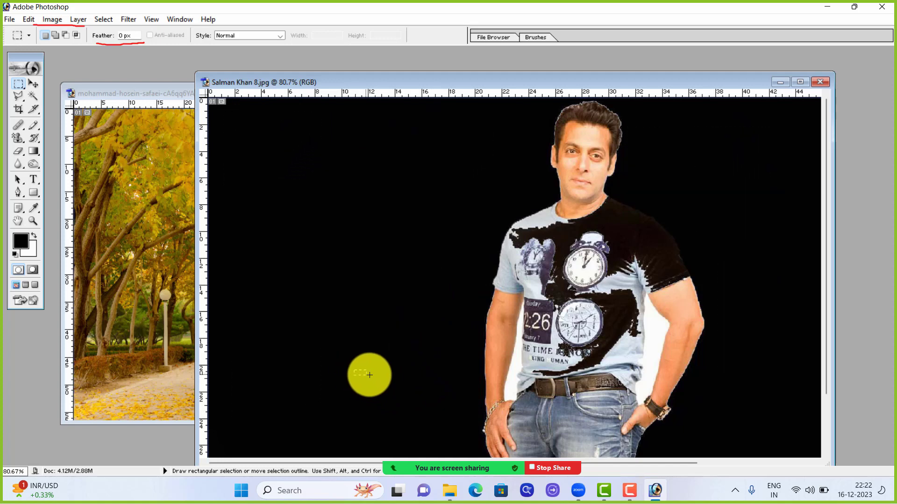
drag(404, 401, 436, 423)
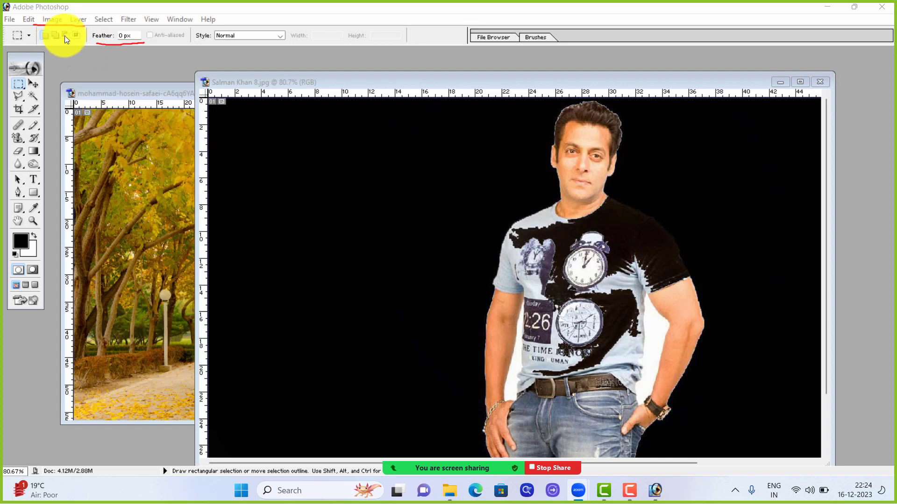
click(67, 36)
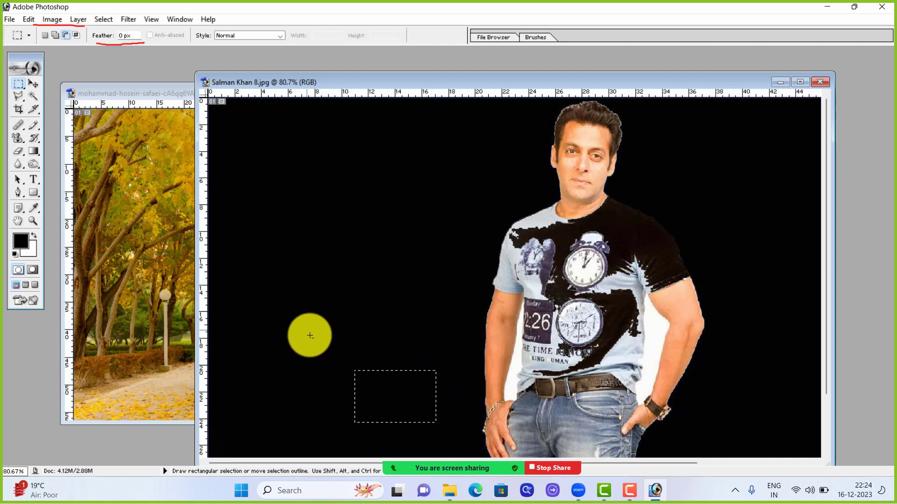
drag(305, 328, 356, 372)
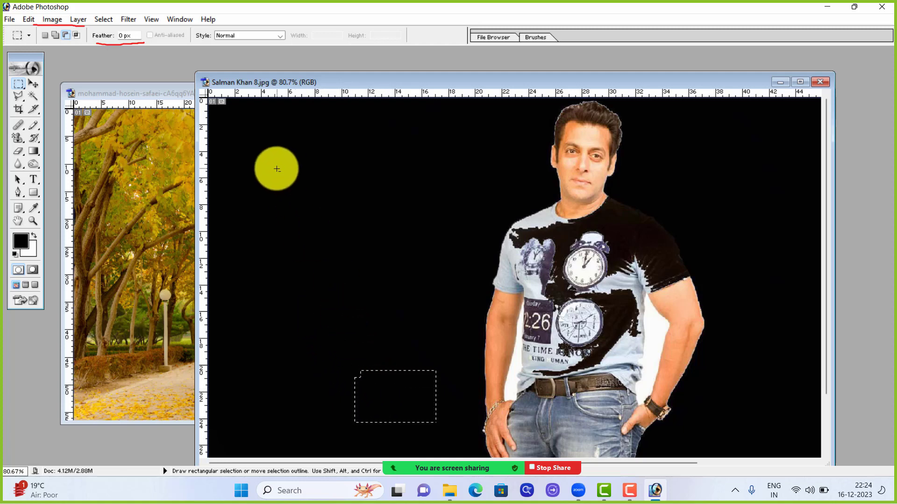
drag(249, 160, 337, 270)
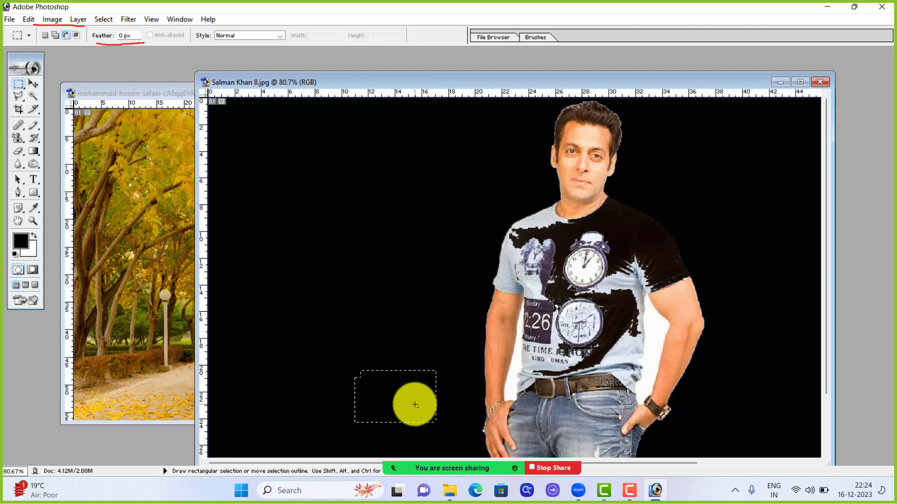
drag(313, 342, 391, 442)
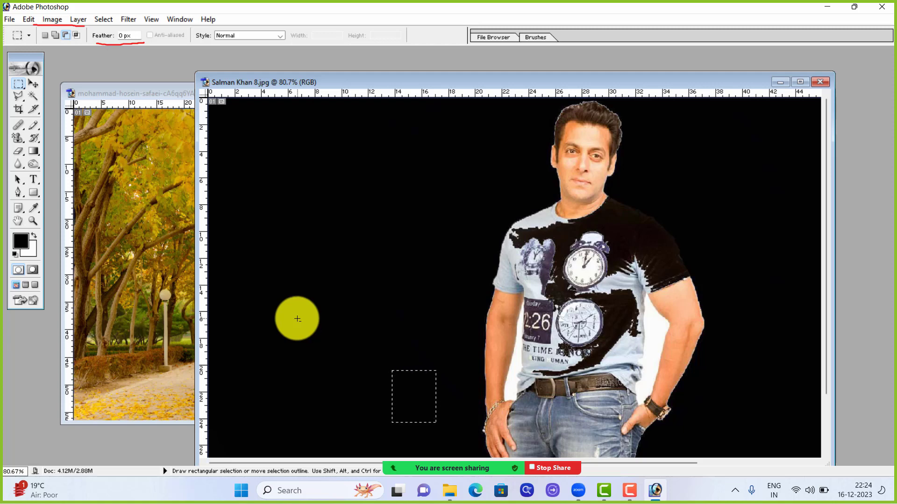
drag(342, 329, 444, 401)
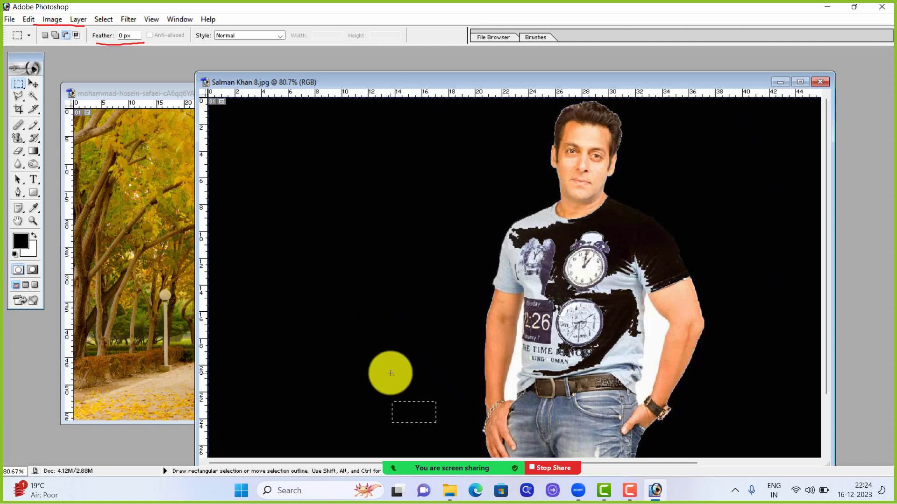
drag(367, 371, 419, 444)
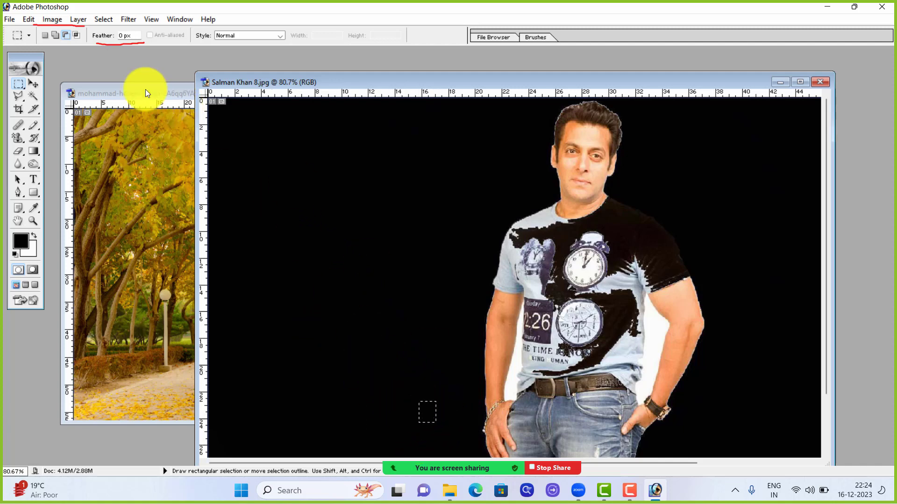
Step: Intersect the small remaining selection with an overlapping marquee, using Intersect with Selection mode
click(77, 36)
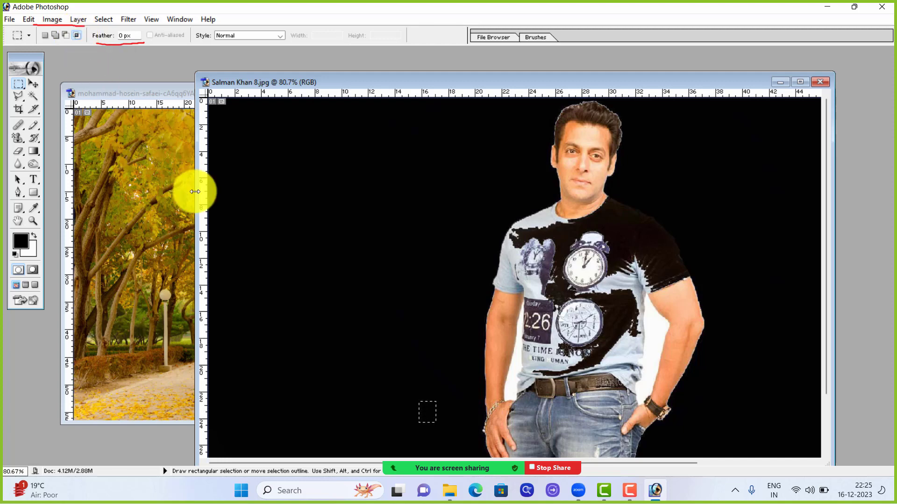
drag(373, 360, 436, 424)
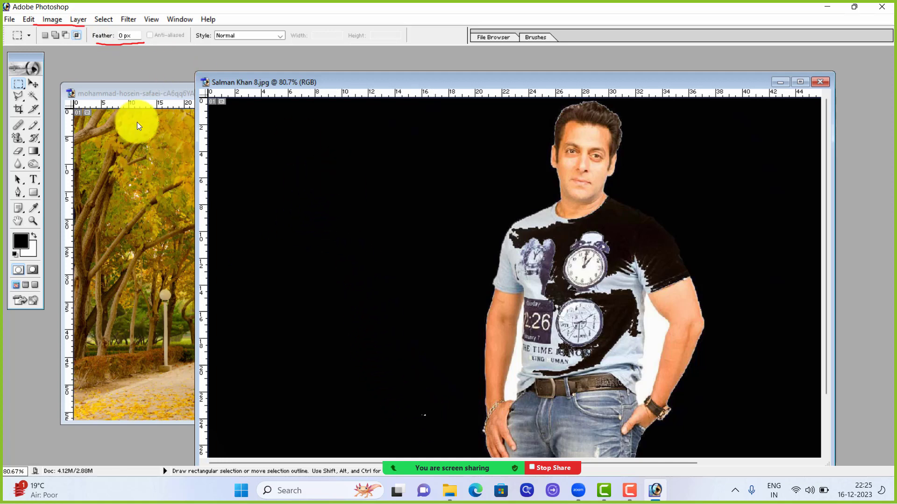
Step: Build a large stepped selection left of the man from overlapping Add to Selection rectangles, plus a separate rectangle right of his head
click(54, 34)
drag(259, 157, 345, 260)
drag(306, 205, 384, 304)
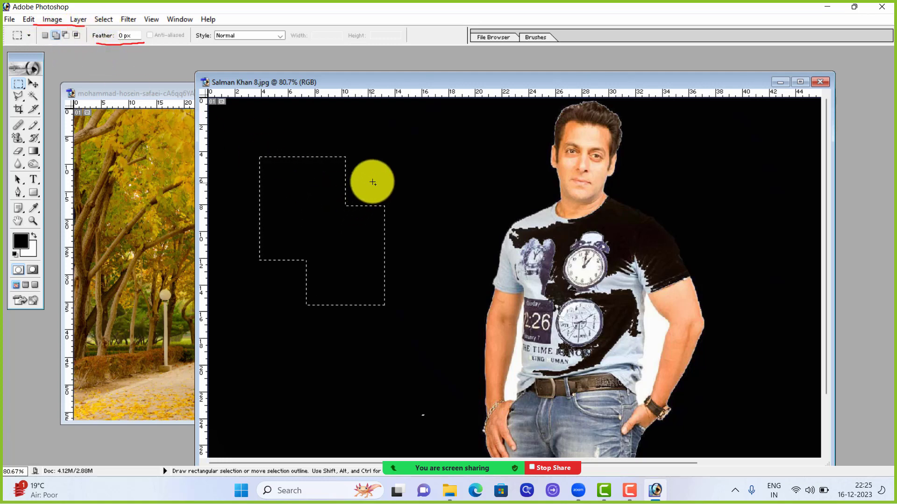
drag(439, 140, 376, 222)
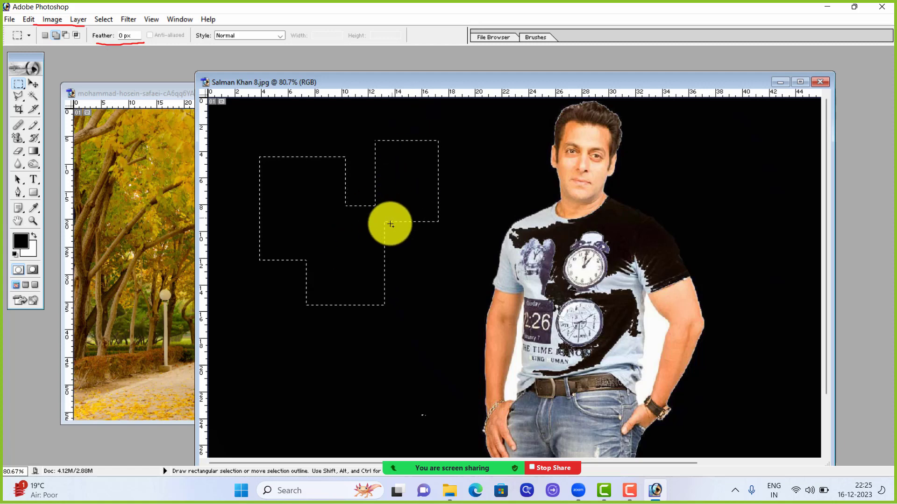
drag(678, 138, 746, 216)
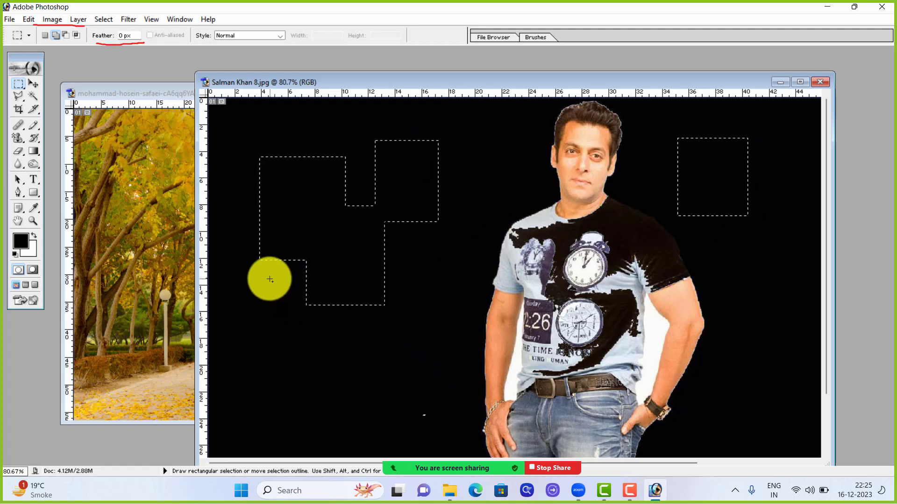
drag(269, 279, 414, 377)
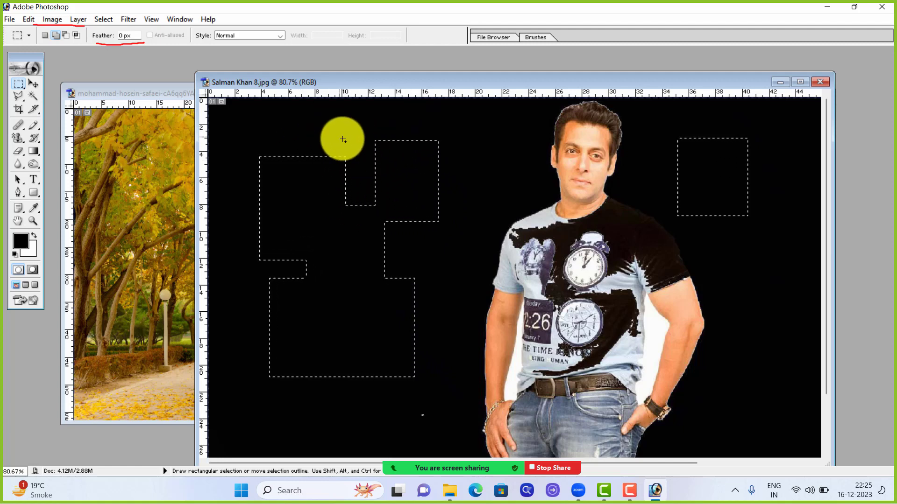
drag(320, 120, 400, 213)
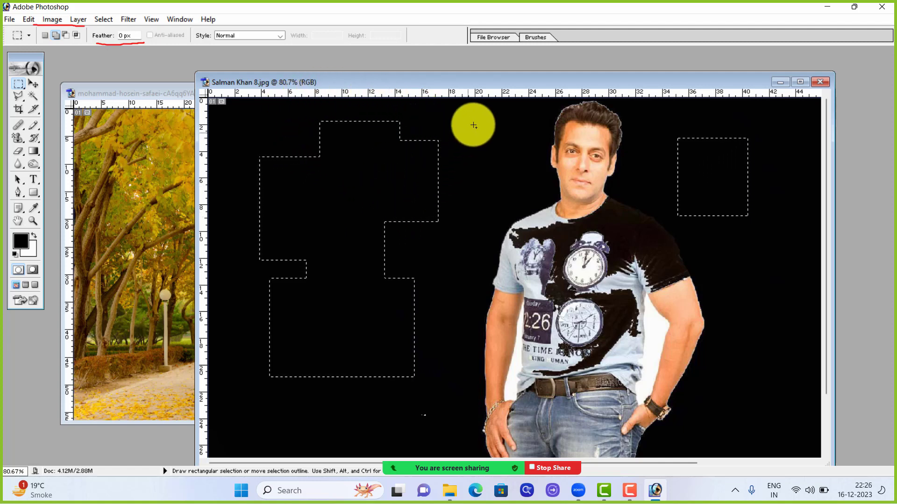
drag(475, 122, 409, 229)
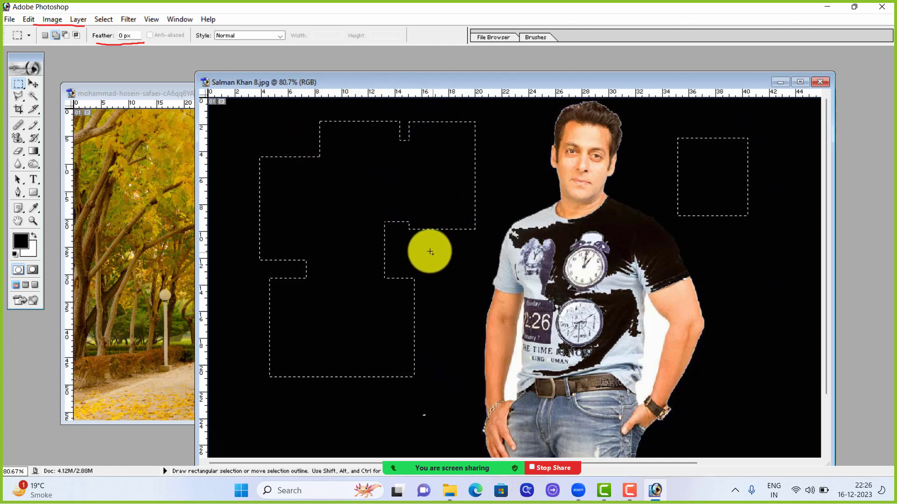
drag(512, 163, 426, 258)
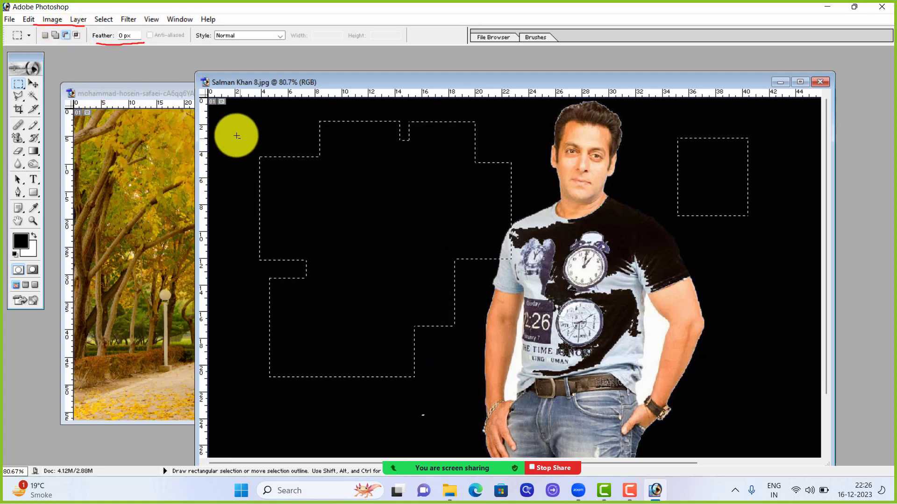
Step: Cut away the left and lower parts of the stepped selection with overlapping Subtract from Selection rectangles
click(66, 38)
drag(226, 127, 311, 269)
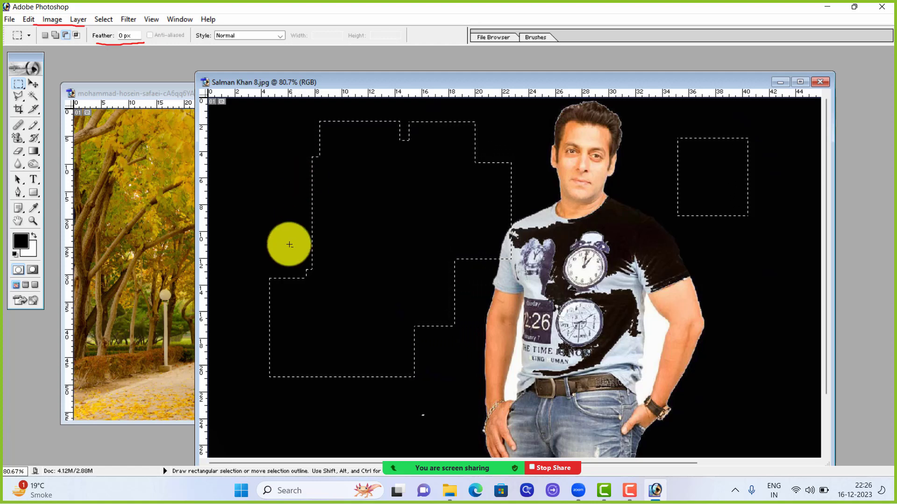
drag(232, 224, 331, 412)
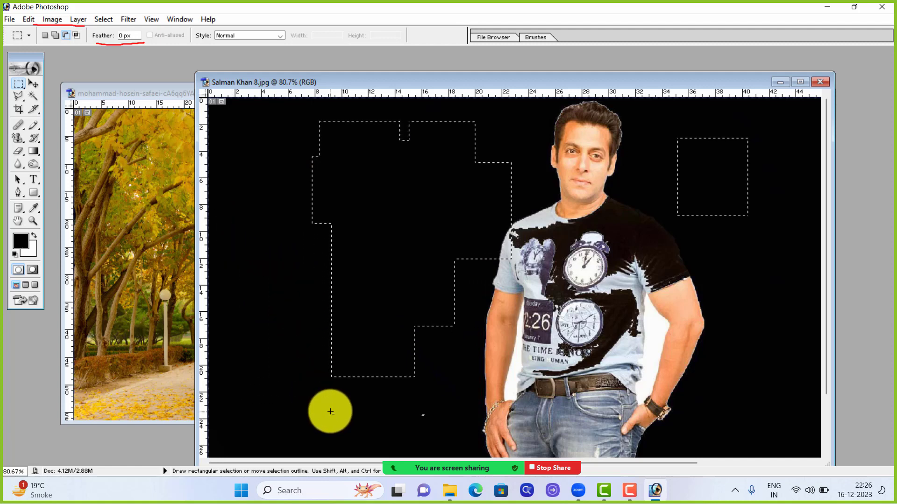
drag(385, 343, 470, 424)
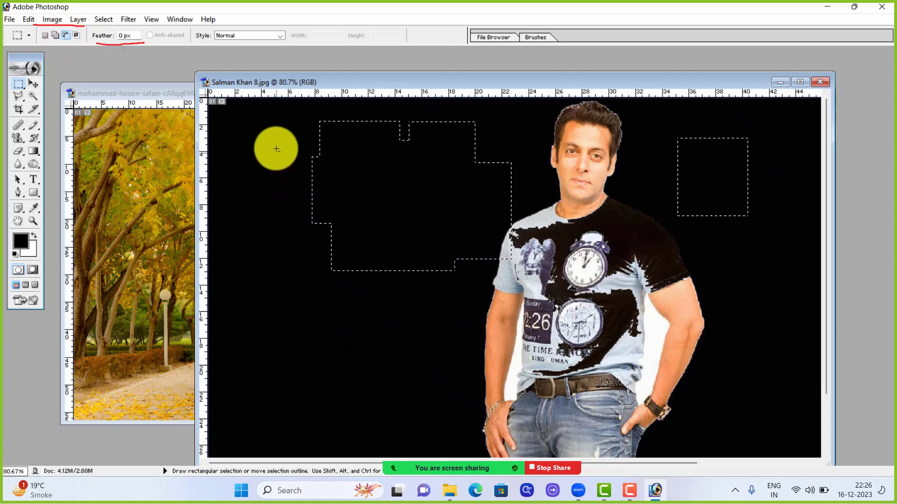
drag(266, 107, 360, 304)
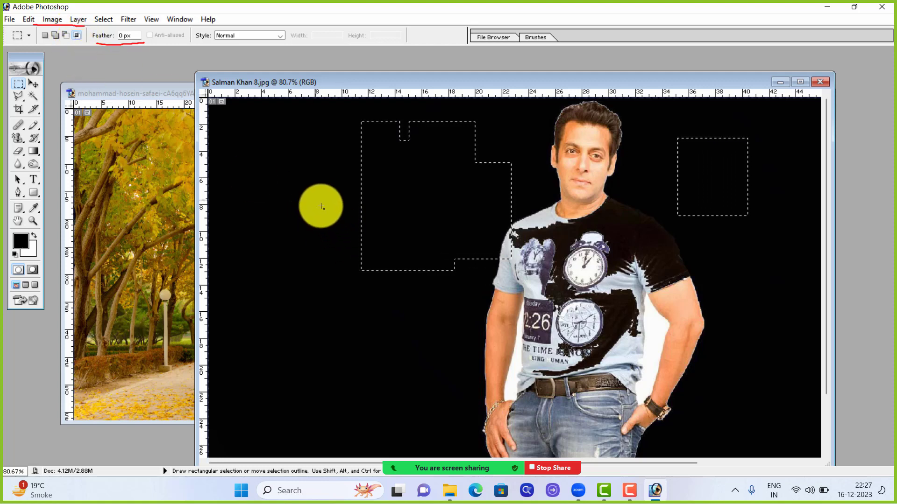
Step: Intersect the stepped selection with a marquee about 8.5 by 8.7 ruler units over its lower-left corner
drag(314, 198, 428, 314)
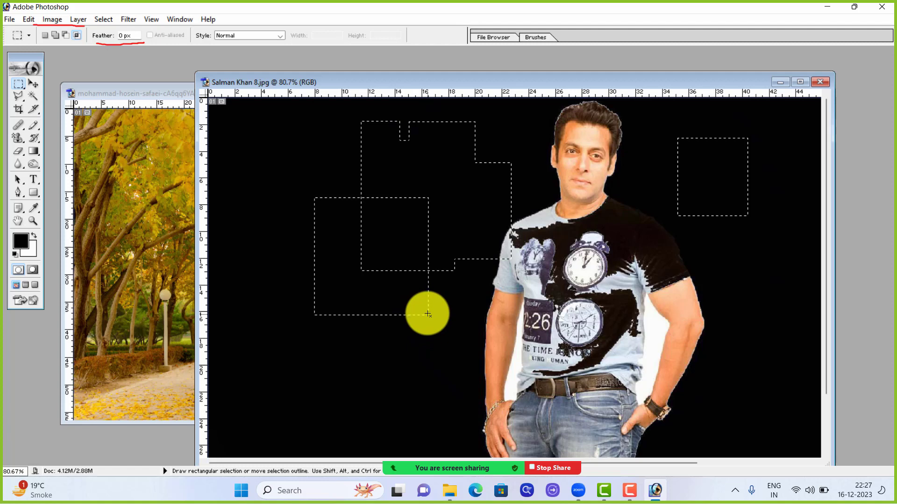
drag(428, 315, 428, 314)
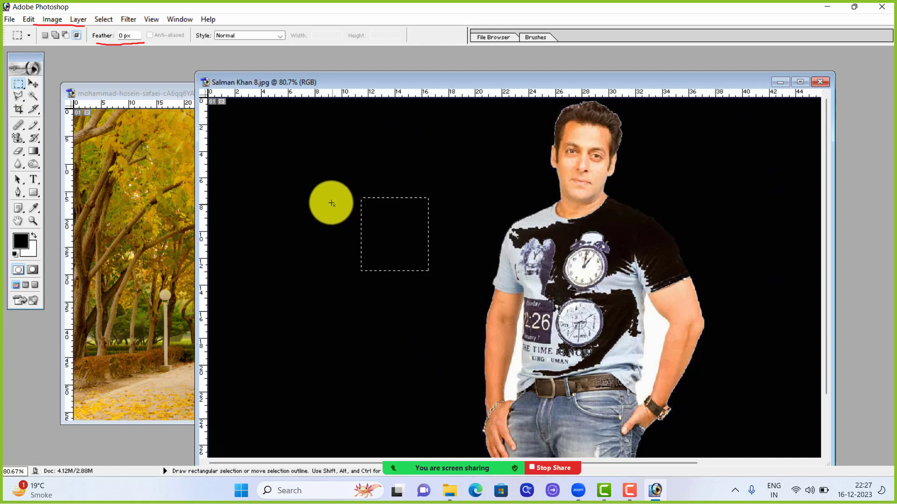
Step: Intersect the square selection with a marquee about 6 by 10.5 ruler units overlapping its left edge, keeping the Rectangular Marquee tool
drag(291, 152, 371, 294)
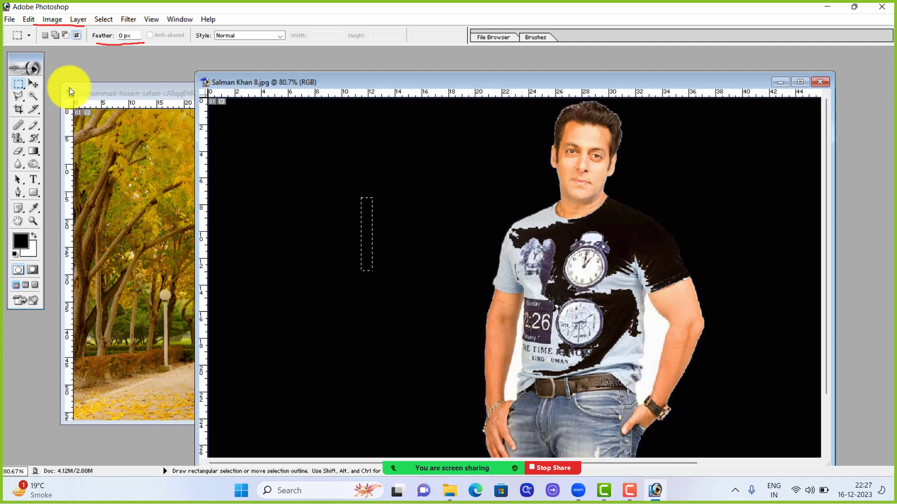
right_click(18, 84)
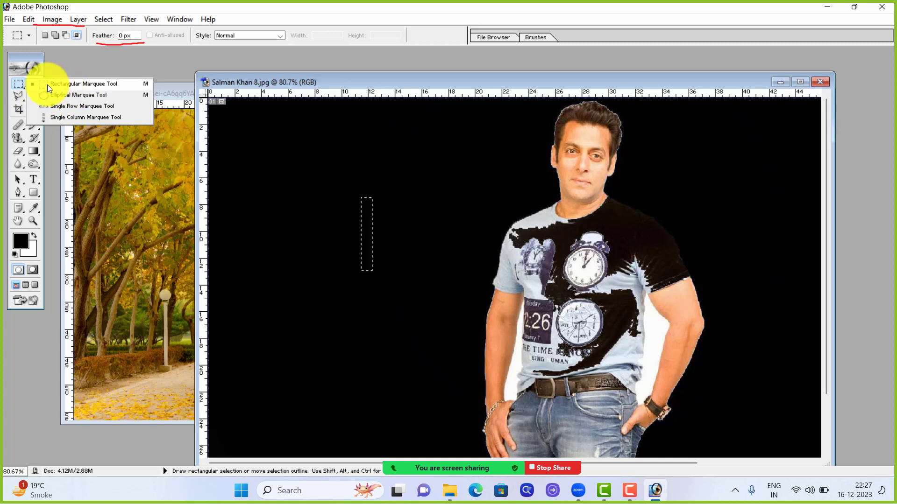
click(18, 83)
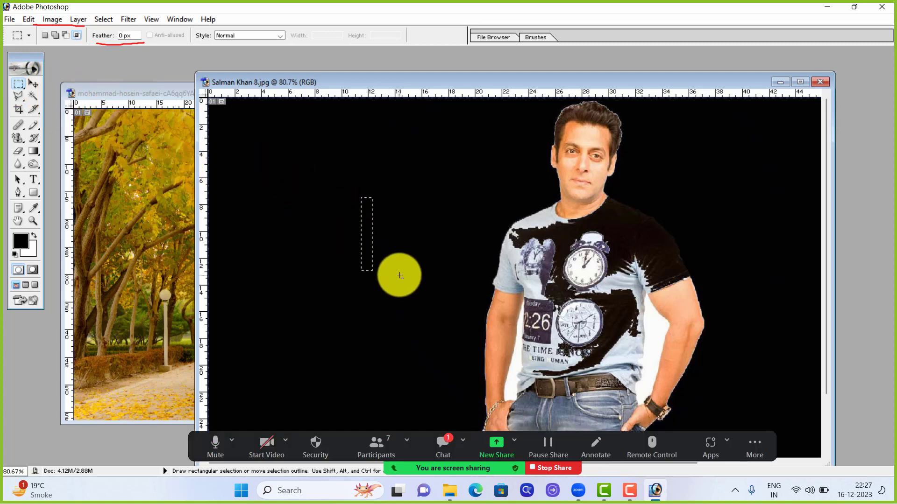
Step: Read the new message in the Zoom meeting chat and close the chat window
click(447, 449)
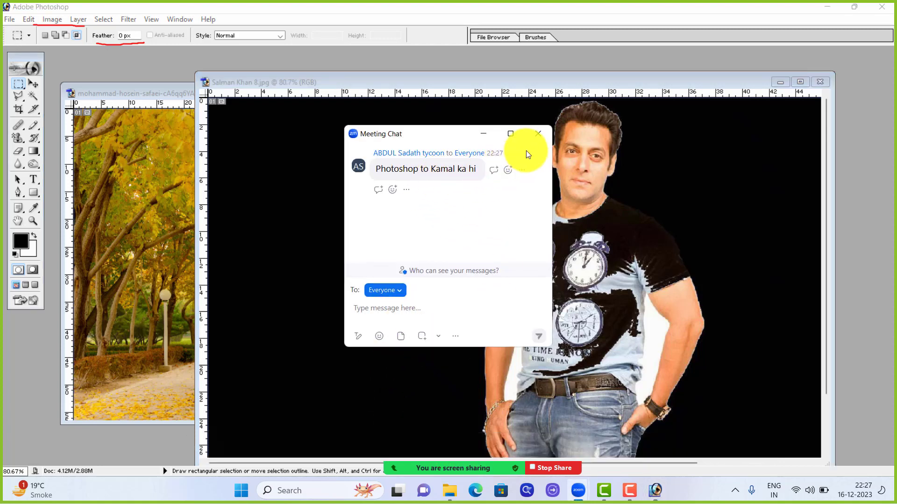
click(538, 135)
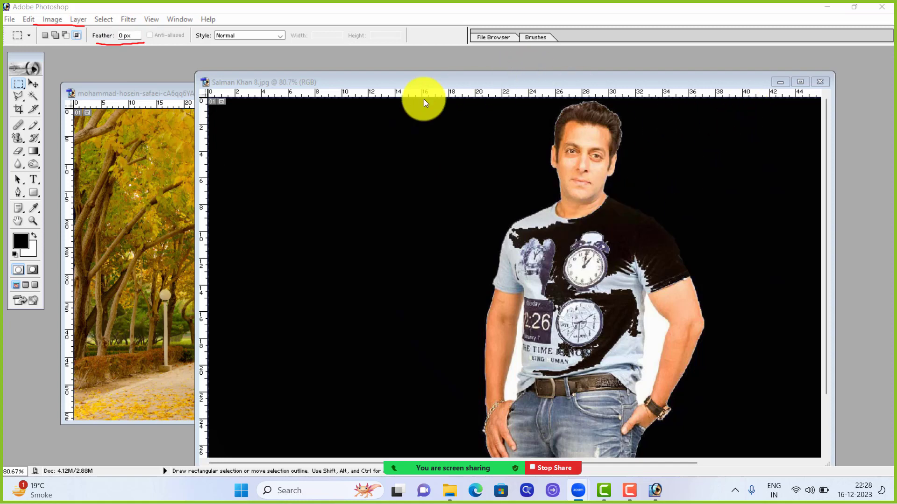
Step: Open 3_keys_components_of_appropriate_school_age_environment-2__800x400.jpg from the Photoshop folder and move its window in front of the man's photo
click(267, 57)
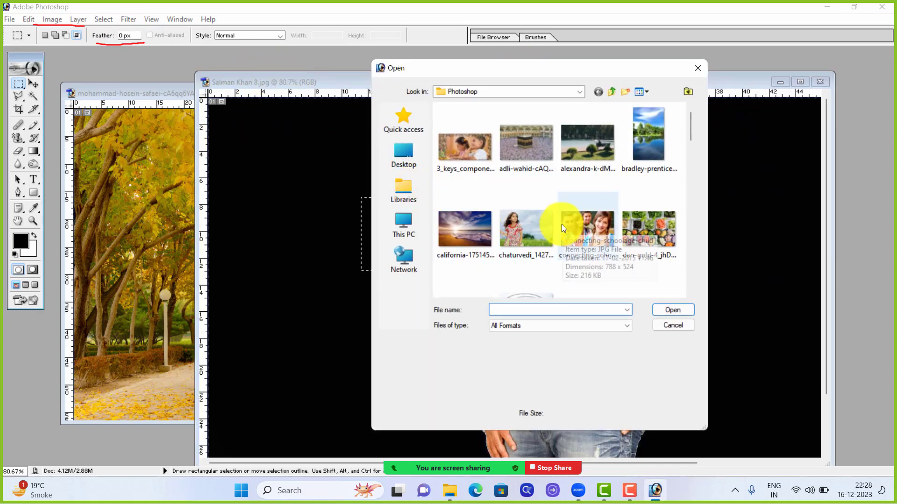
scroll(561, 224, up, 2)
scroll(561, 224, down, 5)
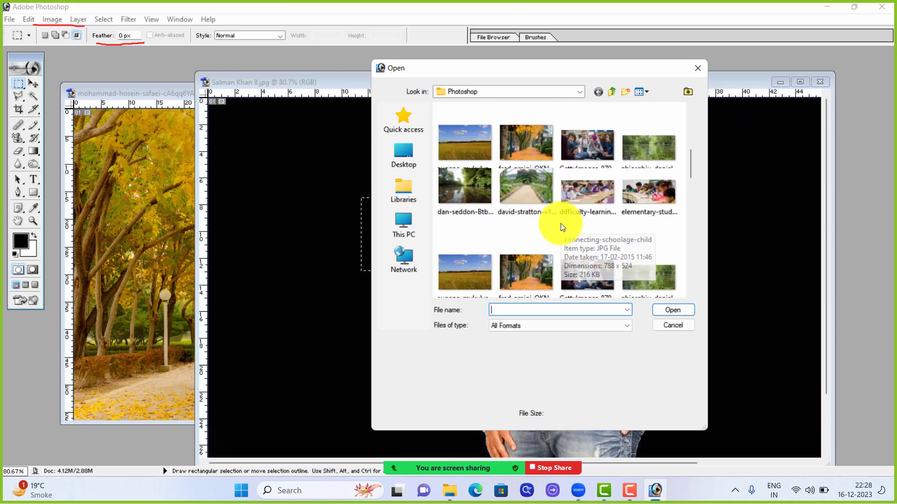
scroll(550, 200, down, 3)
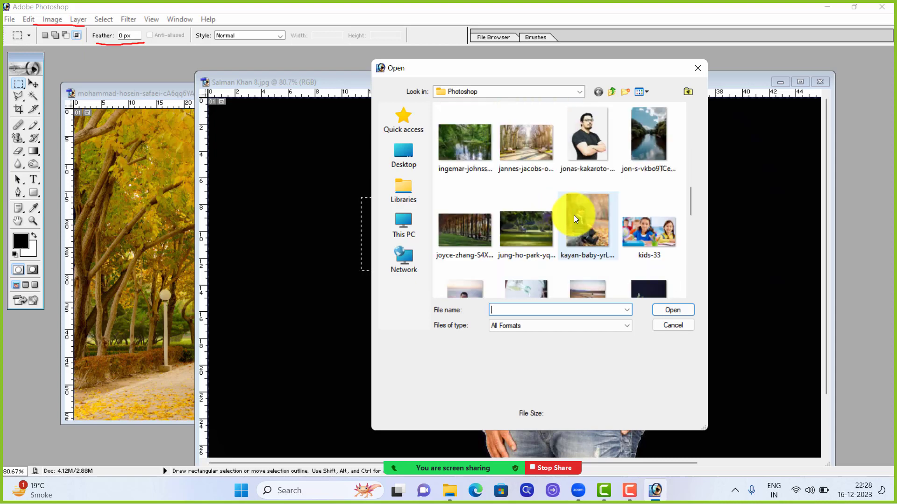
scroll(573, 215, down, 2)
scroll(545, 229, down, 6)
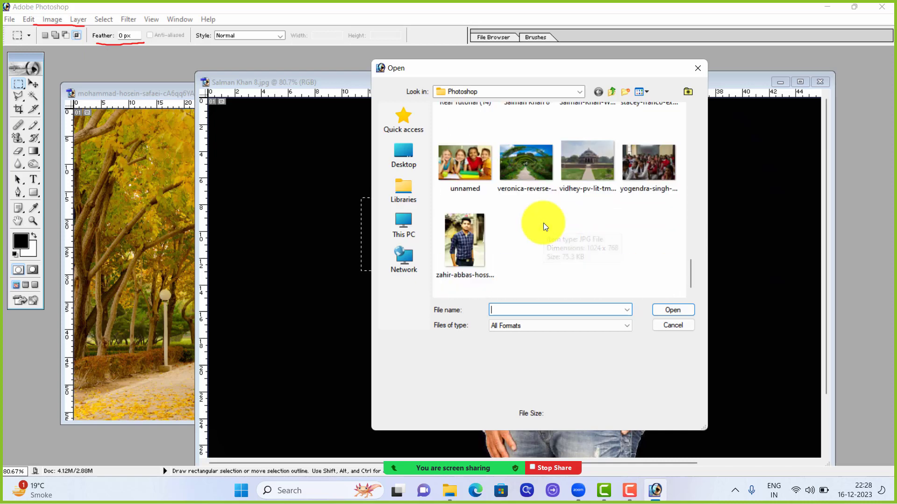
scroll(543, 223, up, 15)
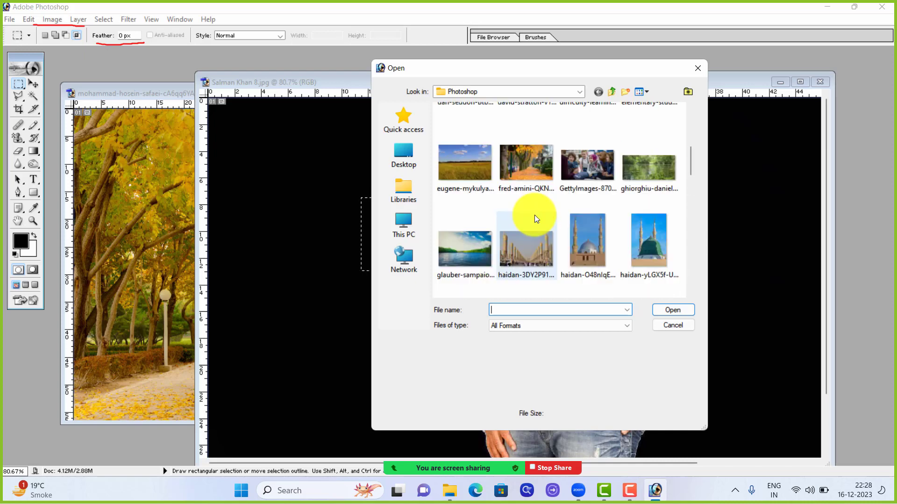
click(467, 150)
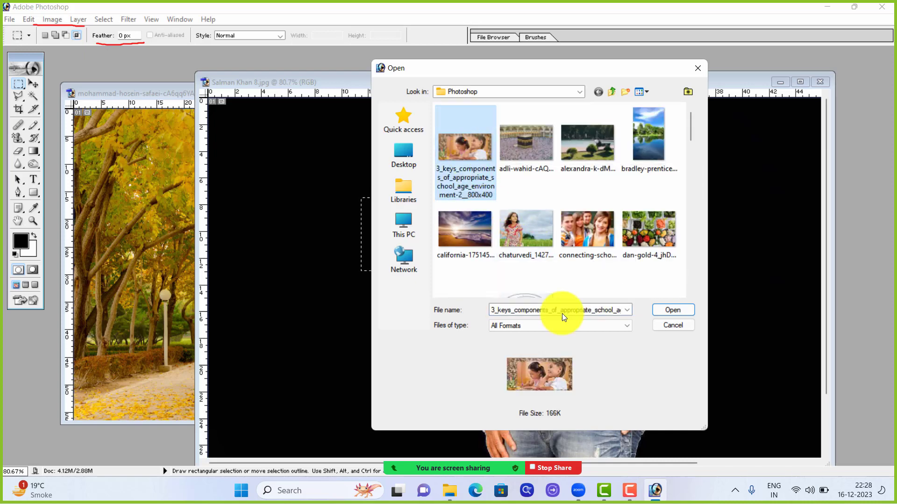
click(667, 309)
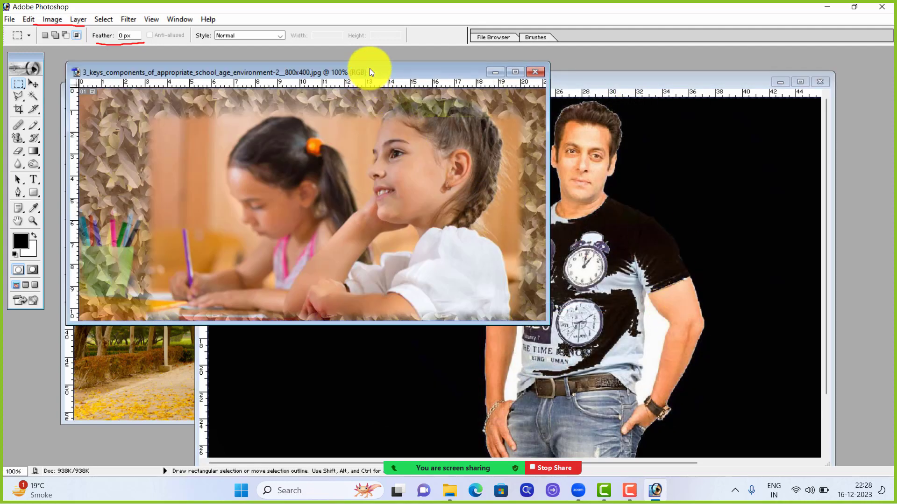
drag(368, 71, 561, 171)
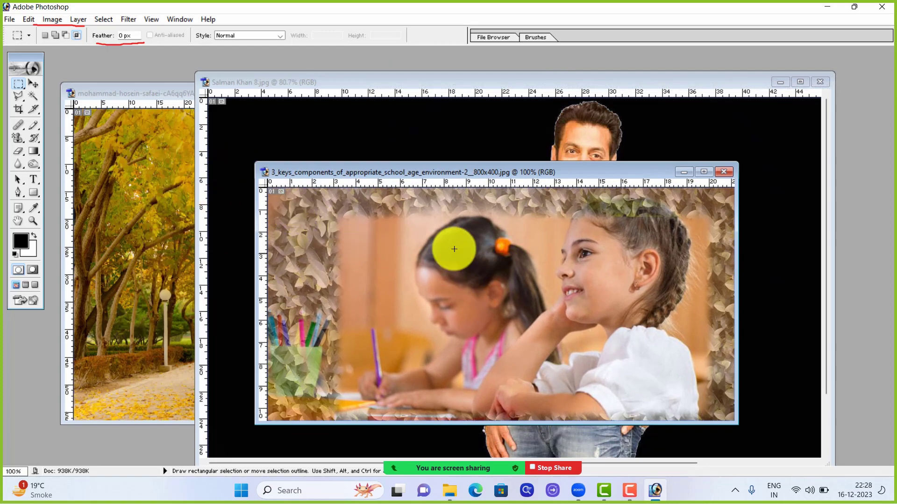
Step: Close the image of the two schoolgirls and the Salman Khan 8.jpg document
click(731, 172)
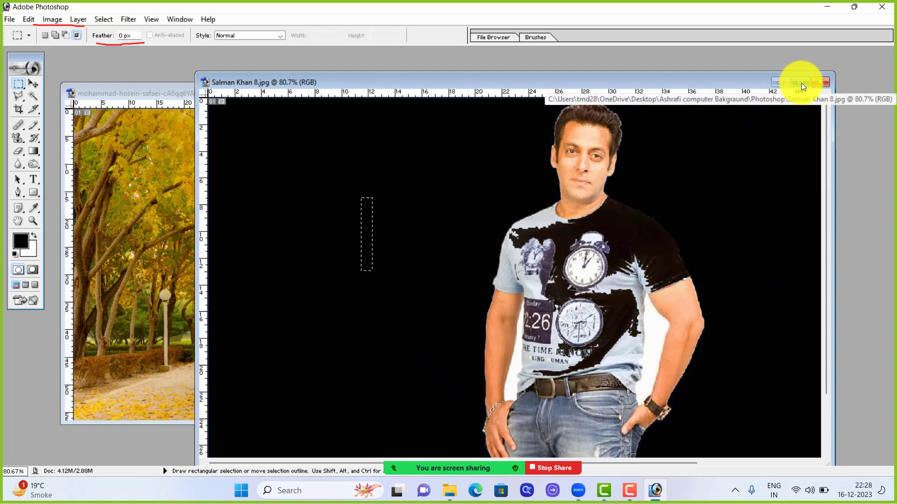
click(821, 82)
click(457, 190)
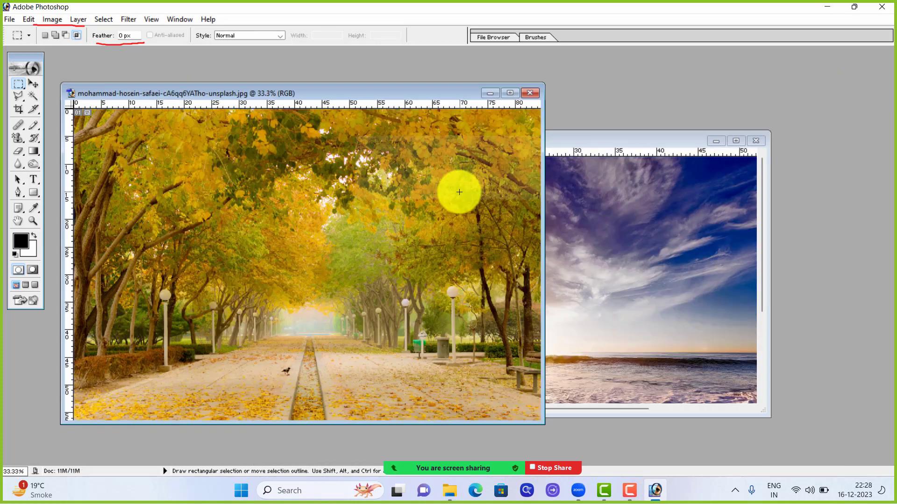
Step: Open long-truong-kVNadxWFsGM-unsplash.jpg from the Photoshop folder and place its window to the right of the autumn park photo
double_click(682, 97)
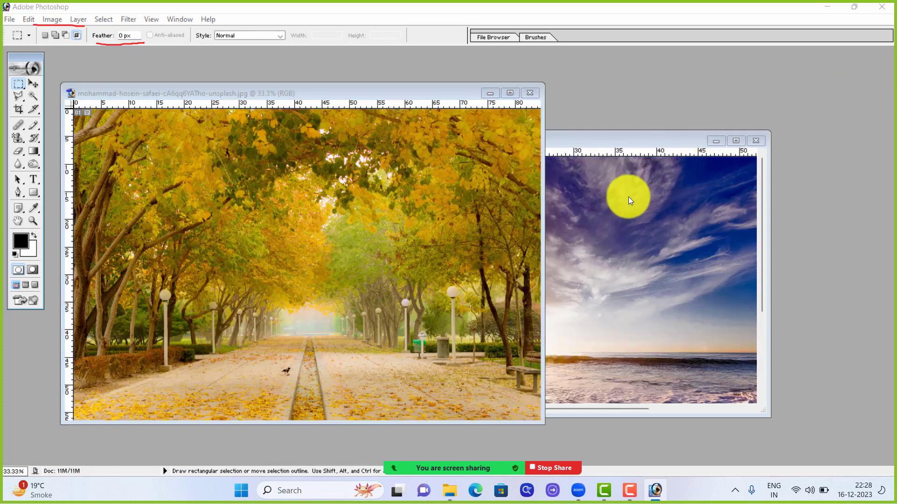
scroll(537, 229, down, 10)
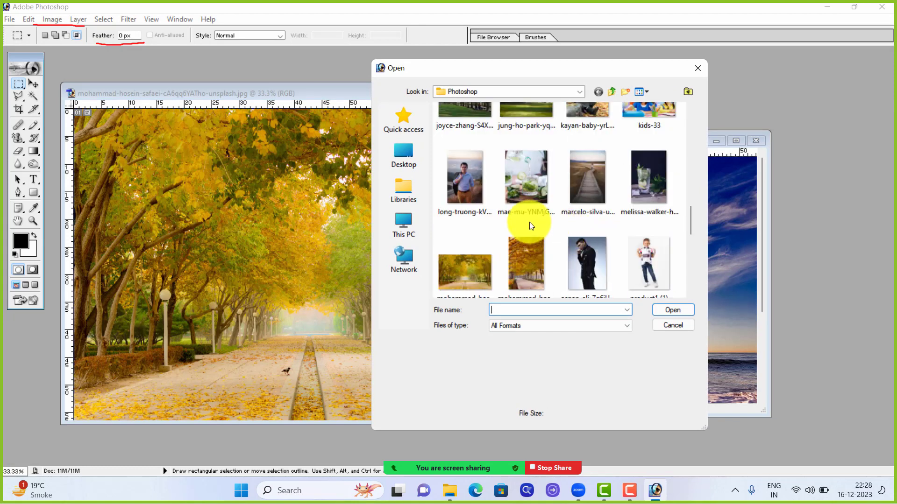
click(470, 189)
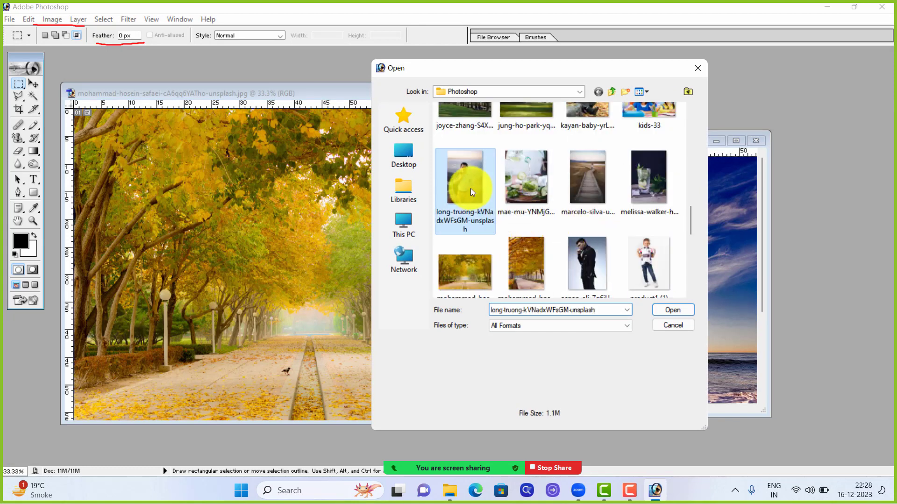
click(673, 309)
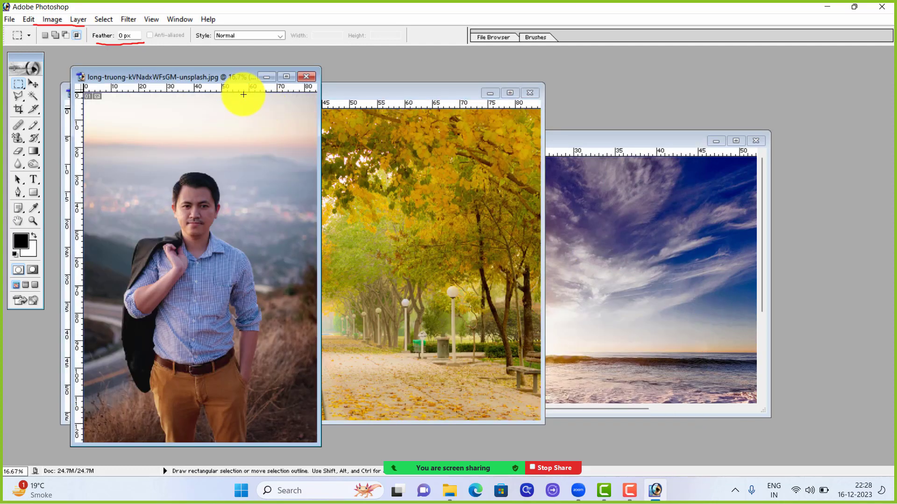
drag(224, 78, 727, 97)
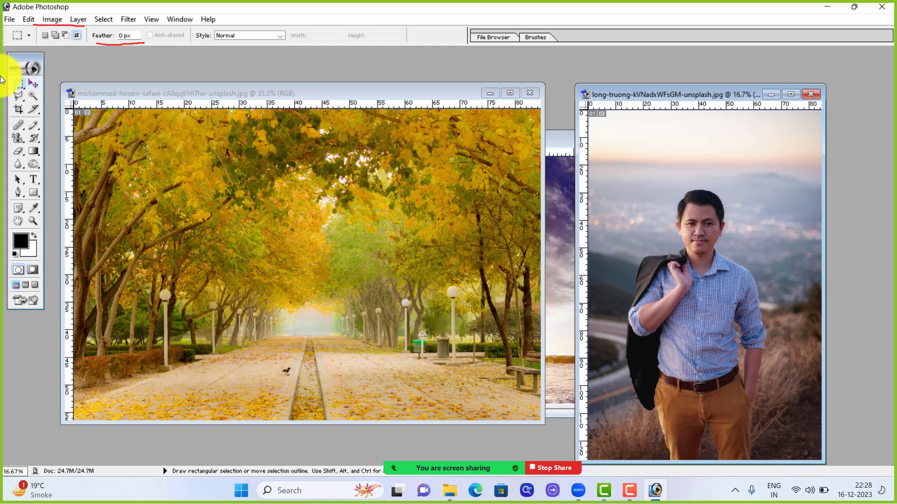
Step: Select the man's head and upper body with a New Selection rectangular marquee about 52 by 79 ruler units
click(15, 82)
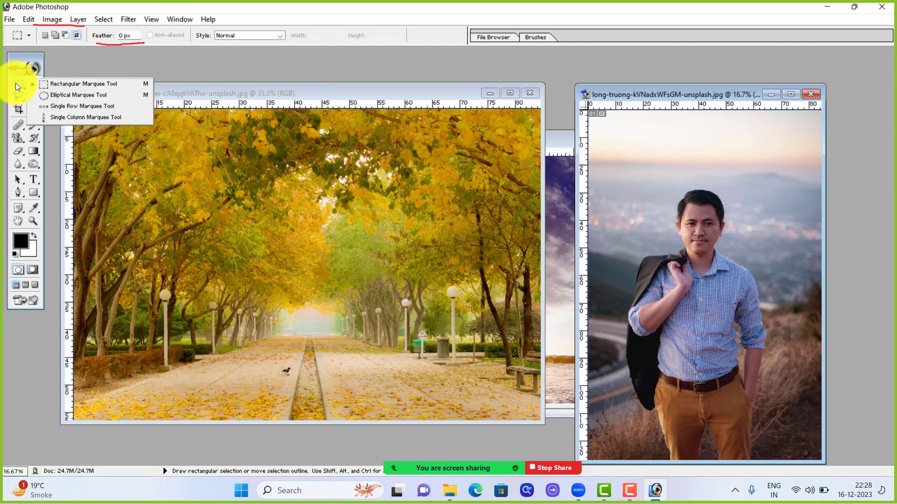
click(45, 36)
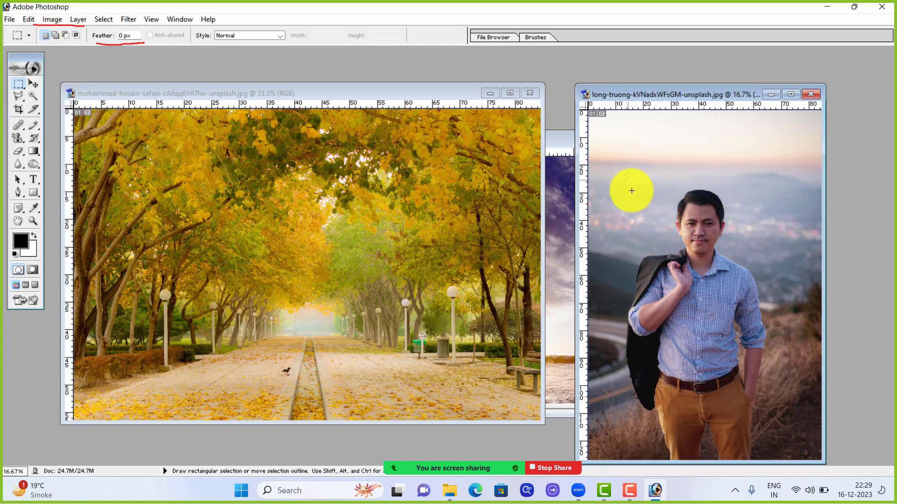
drag(626, 173, 773, 395)
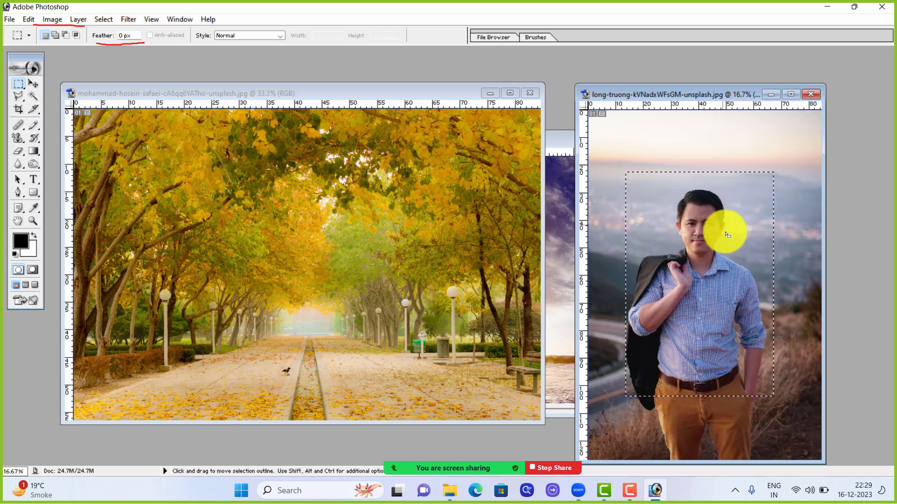
Step: Copy the selected part of the man's photo into the autumn park image with the Move tool
click(32, 82)
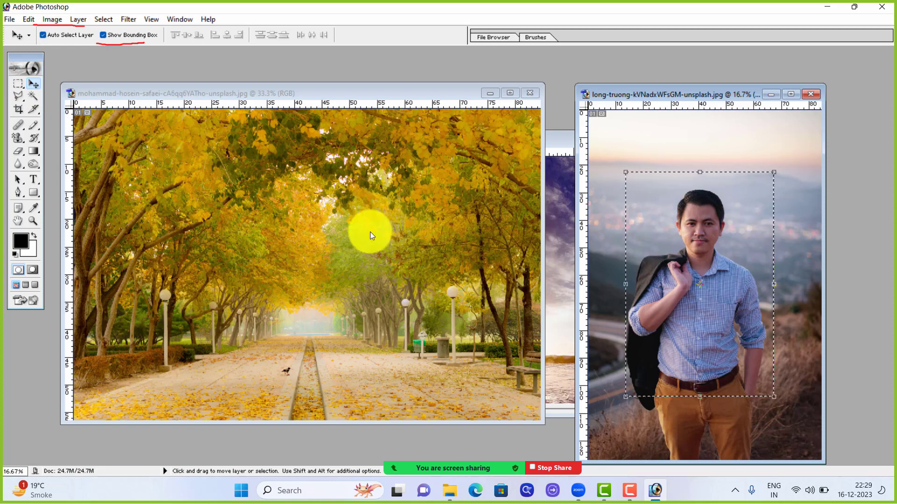
drag(685, 258, 369, 219)
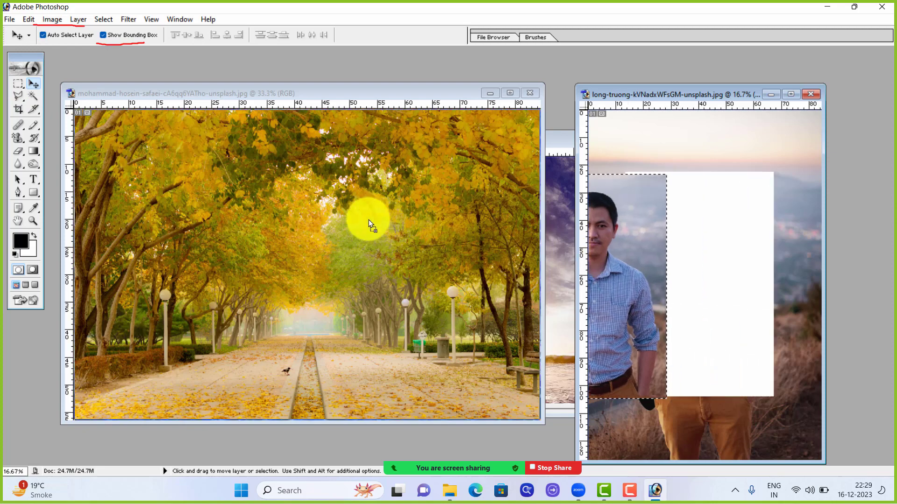
drag(219, 209, 219, 209)
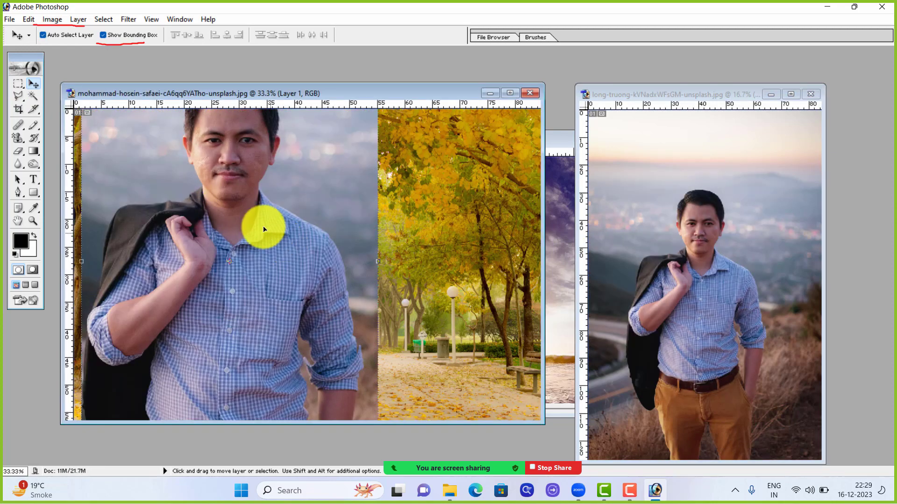
Step: Reposition the man's layer in the left part of the park image, with its upper edge level with the canvas top
key(ctrl+0)
scroll(261, 210, up, 1)
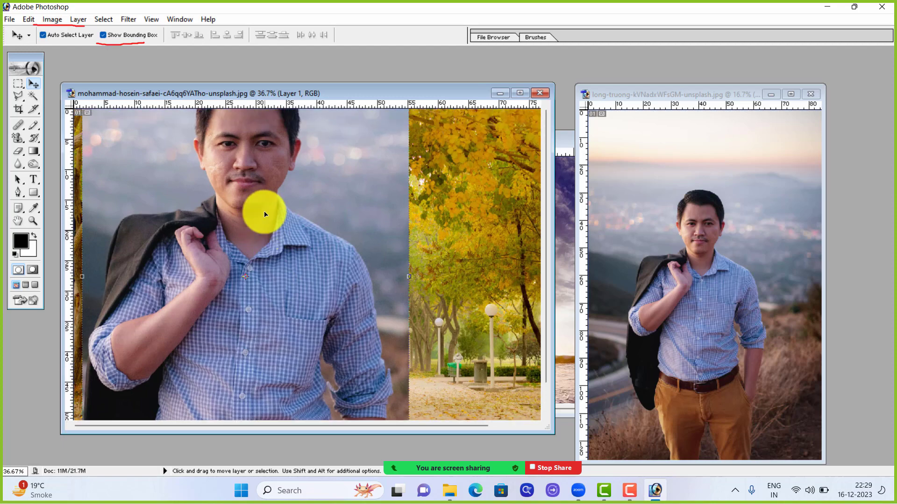
drag(274, 203, 305, 278)
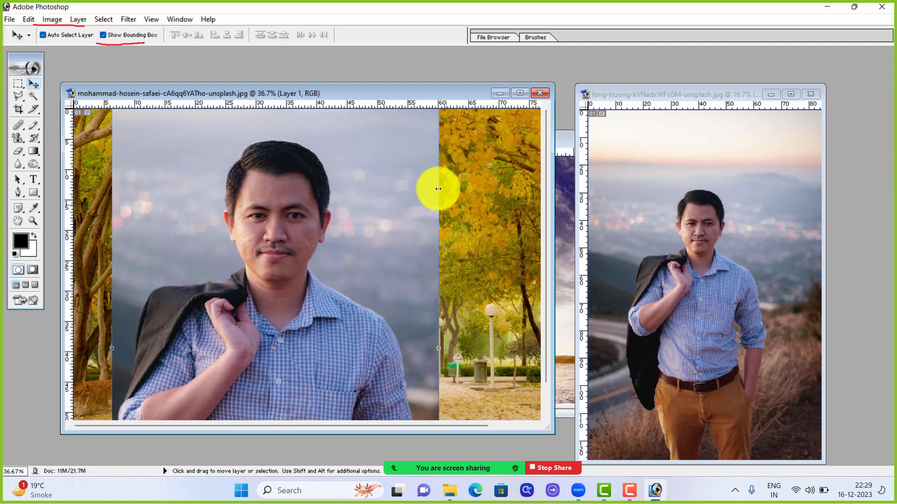
drag(345, 237, 317, 272)
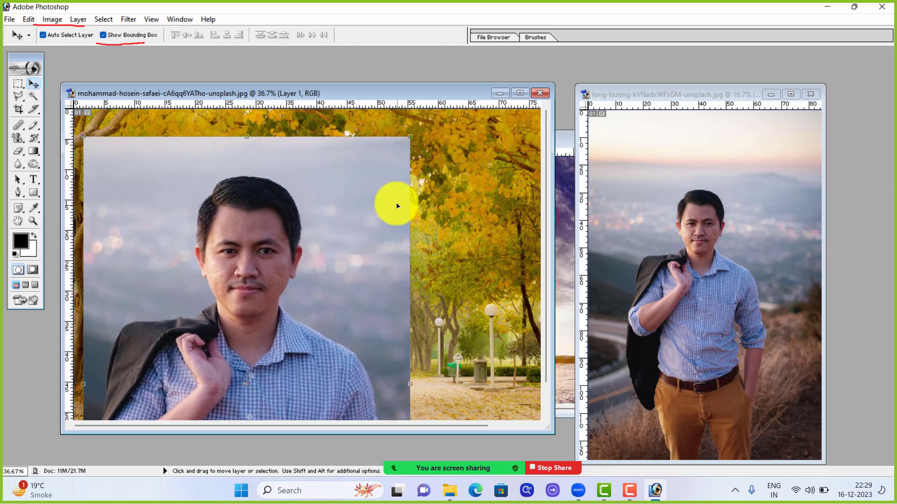
drag(368, 213, 369, 184)
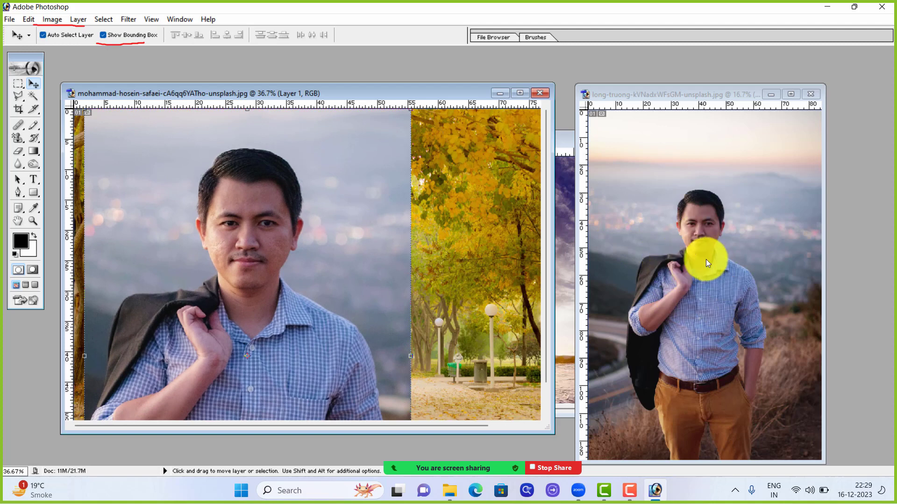
Step: Scale the man's layer to about 64.6% width and 66.4% height, placed in the lower-left part of the park image
scroll(431, 201, down, 1)
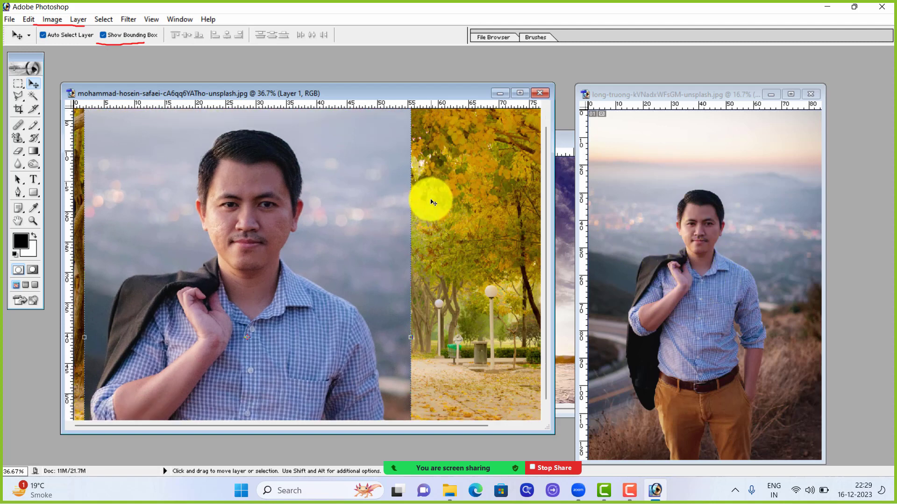
scroll(431, 200, up, 1)
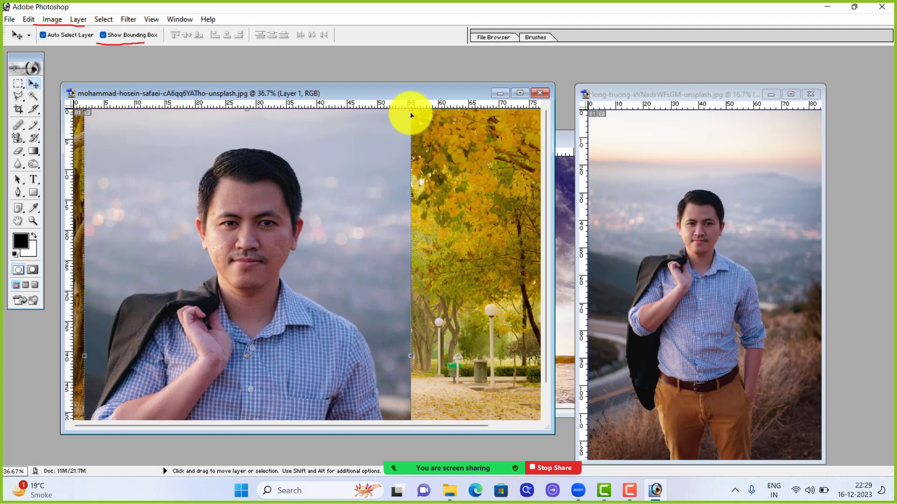
drag(411, 113, 379, 186)
drag(354, 214, 356, 189)
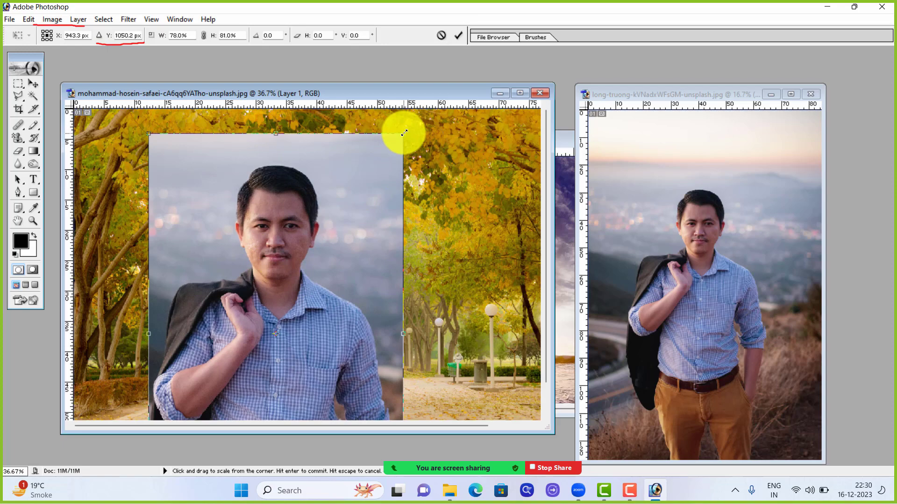
drag(404, 134, 339, 228)
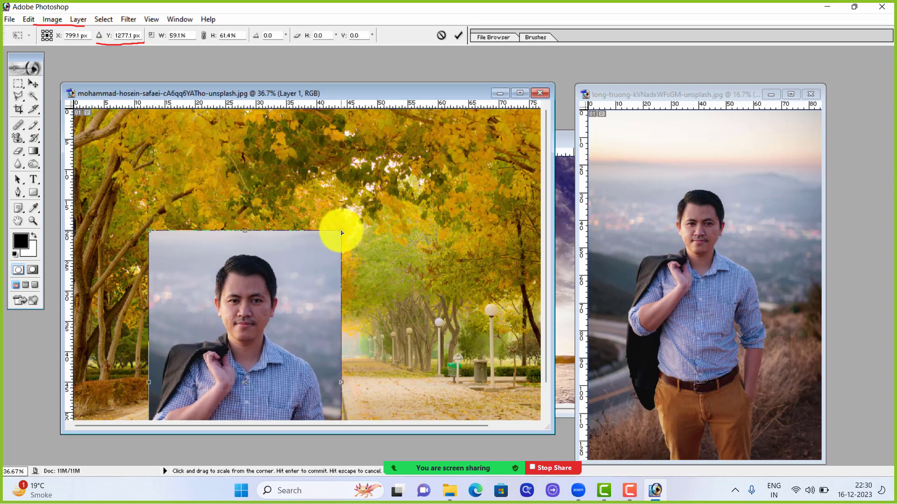
mouse_move(342, 230)
mouse_down()
mouse_move(356, 216)
mouse_move(332, 234)
mouse_up()
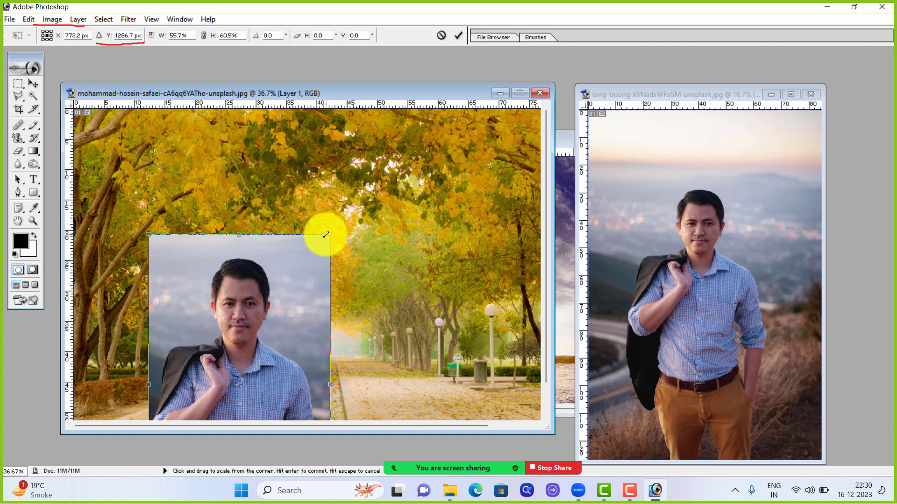
drag(331, 235, 359, 205)
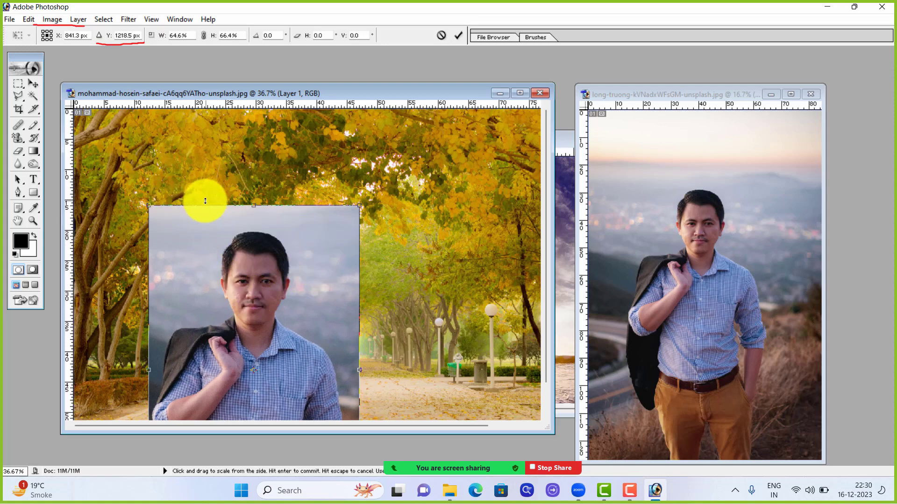
key(Return)
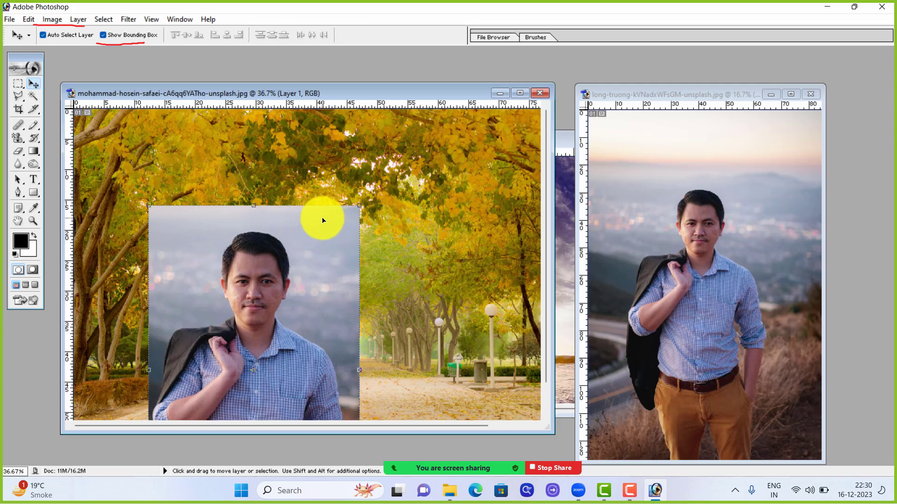
Step: Delete the man's layer from the autumn park image
click(401, 232)
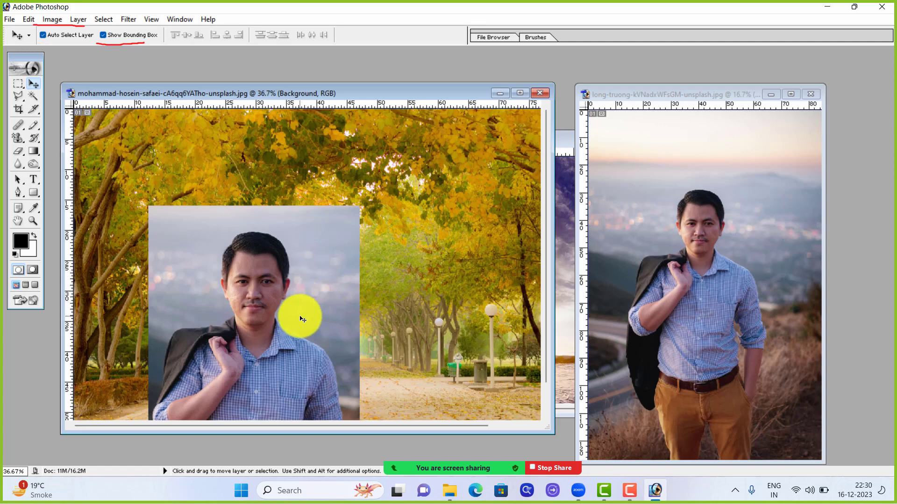
click(292, 281)
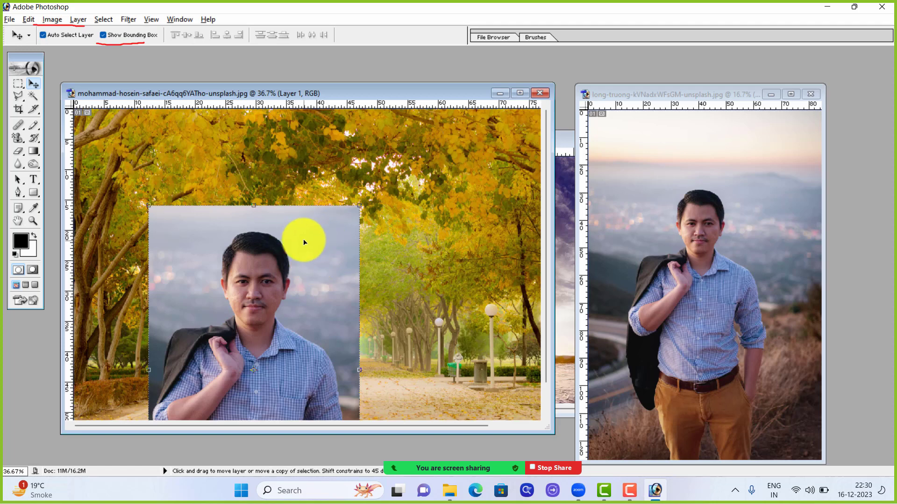
click(78, 19)
mouse_move(98, 60)
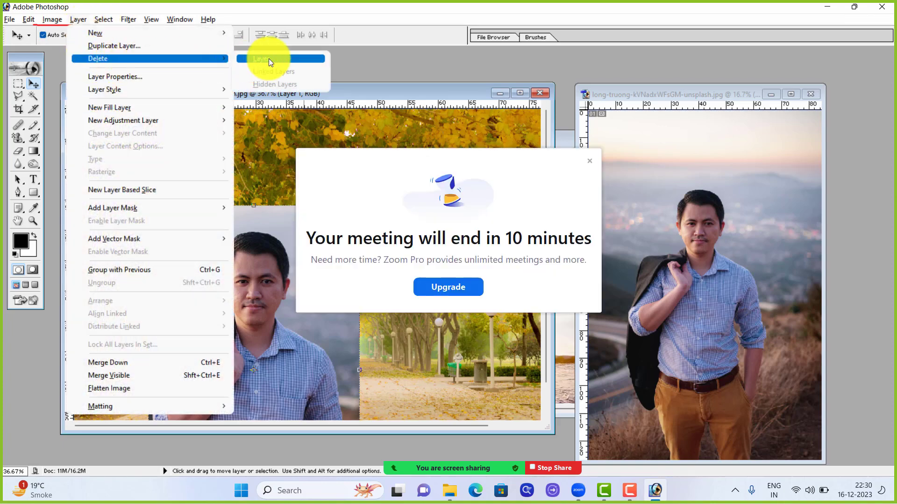
click(590, 162)
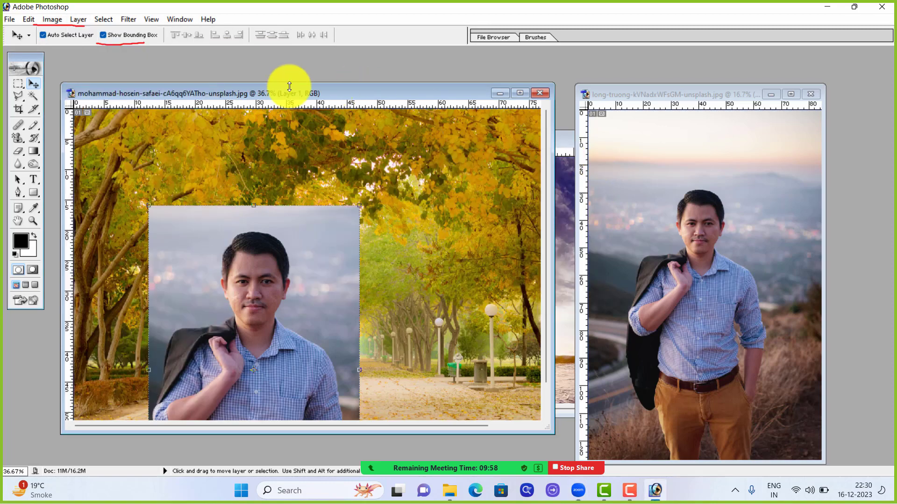
click(80, 16)
mouse_move(98, 61)
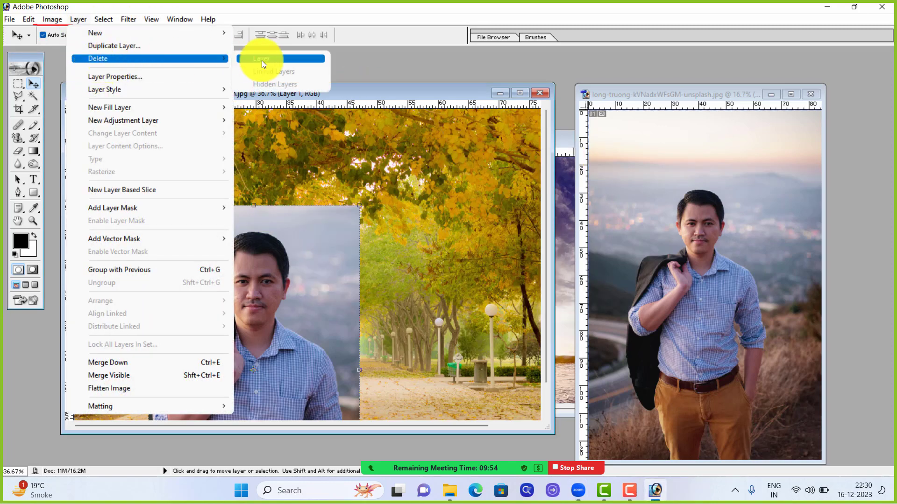
click(262, 59)
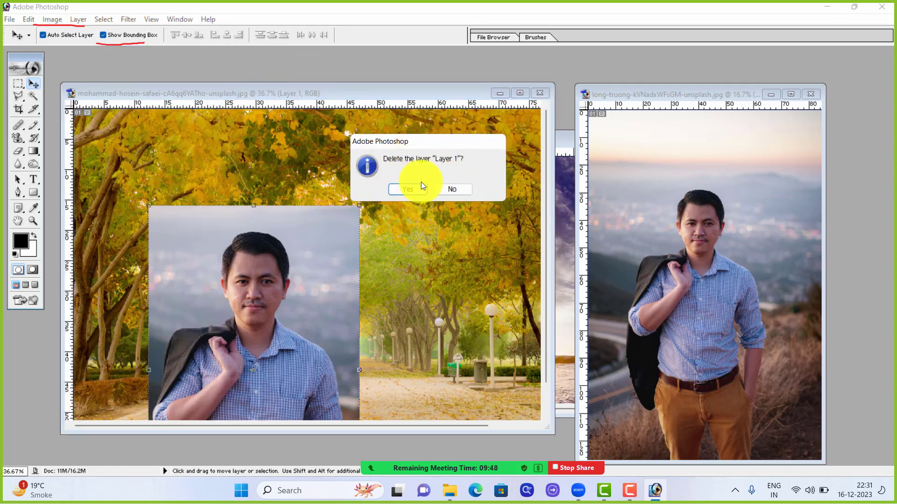
click(408, 190)
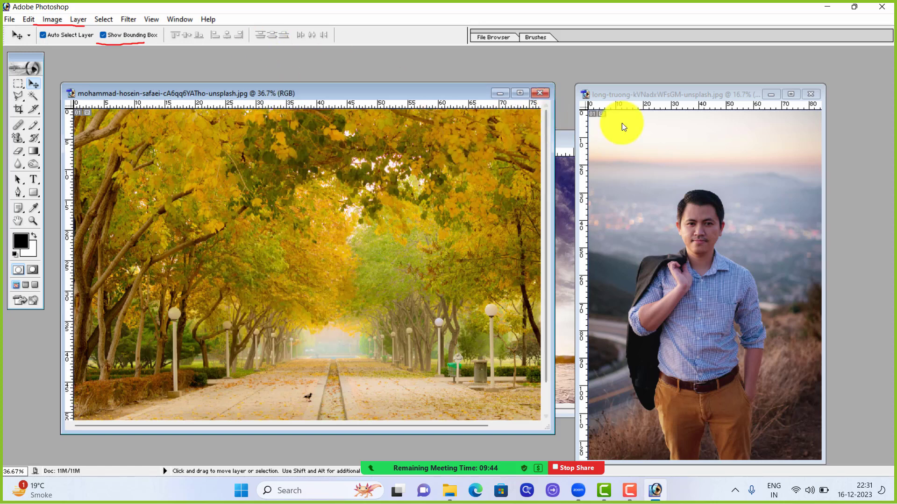
Step: Close the park, man and sunset images, discarding the changes to the park image
click(538, 93)
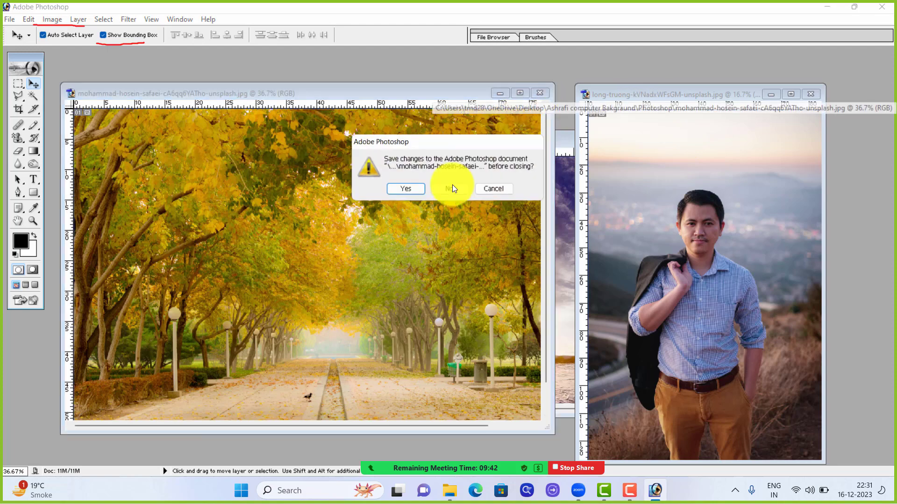
click(450, 187)
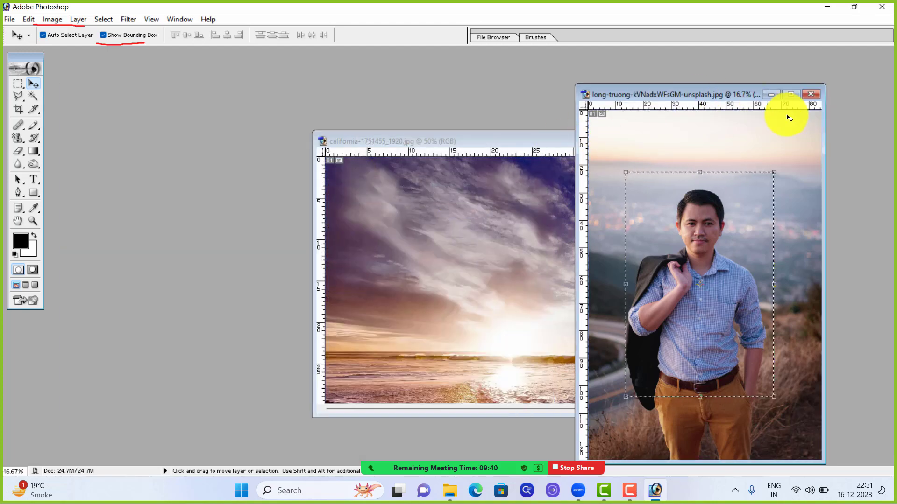
click(816, 95)
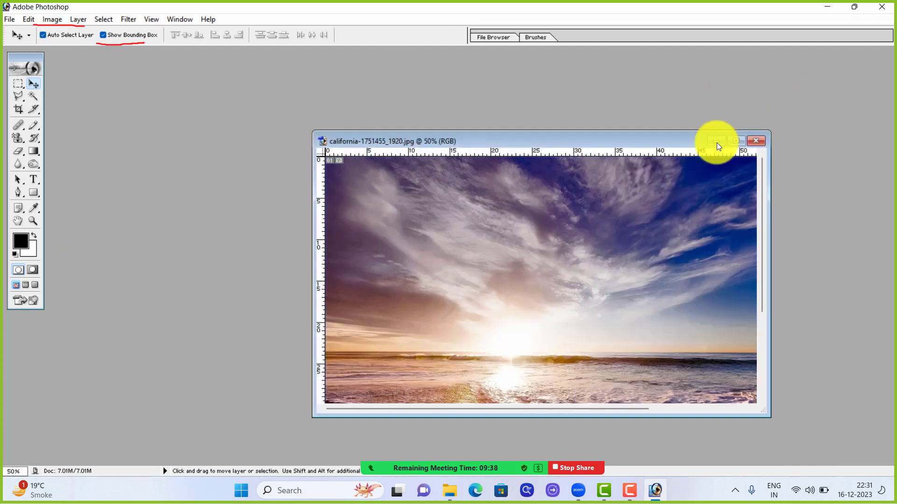
click(755, 142)
Step: Open kids-33.jpg and bradley-prentice-y7ToRXXcLqU-unsplash.jpg from the Photoshop folder
double_click(486, 186)
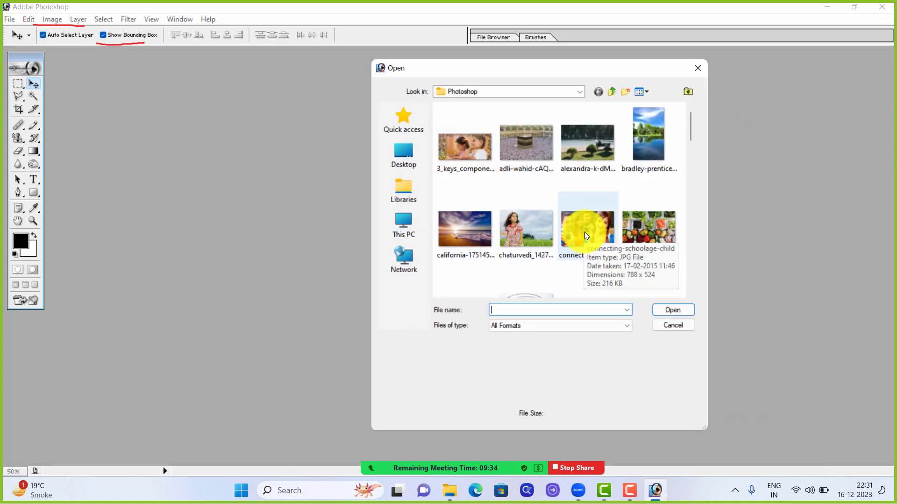
scroll(584, 231, down, 4)
click(631, 231)
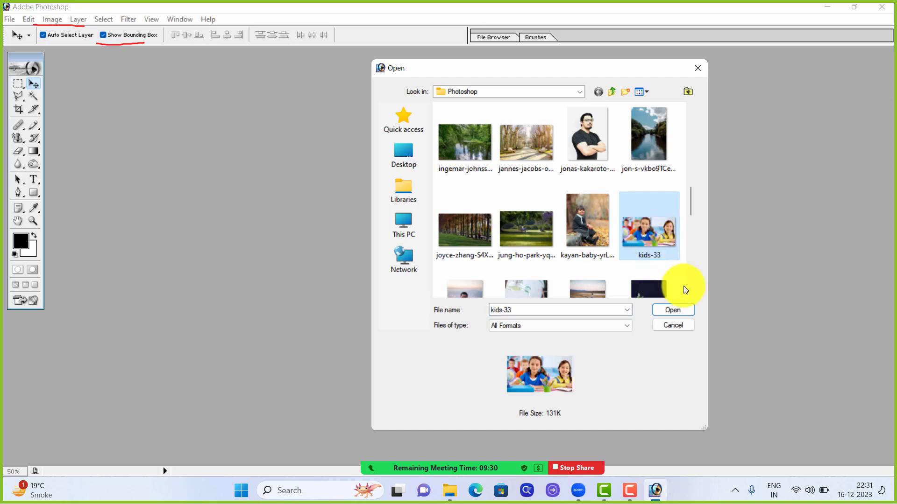
click(682, 310)
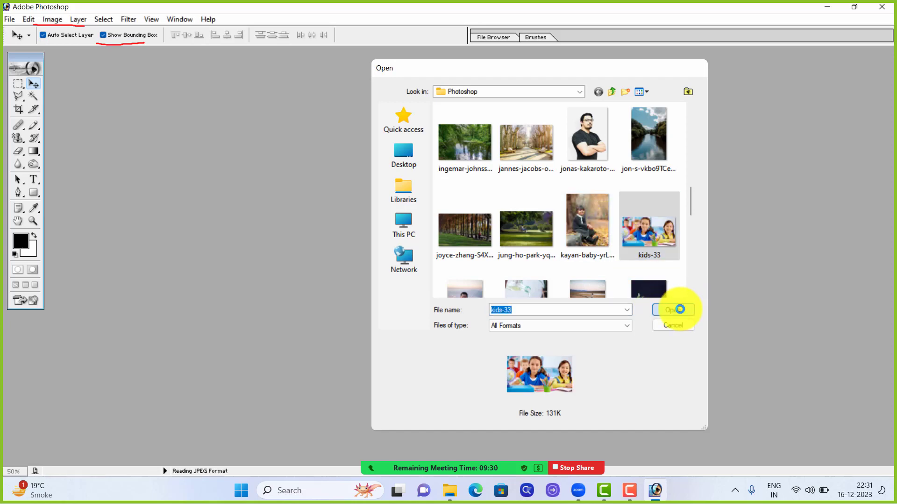
double_click(828, 186)
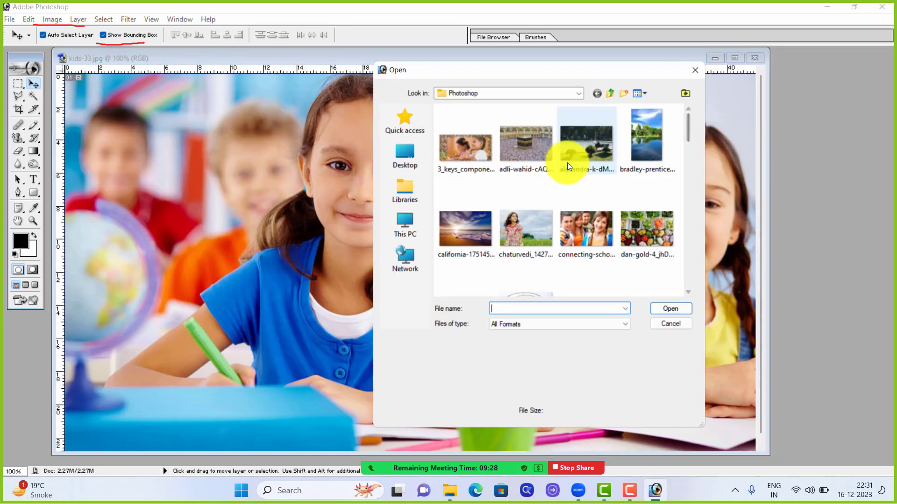
click(641, 139)
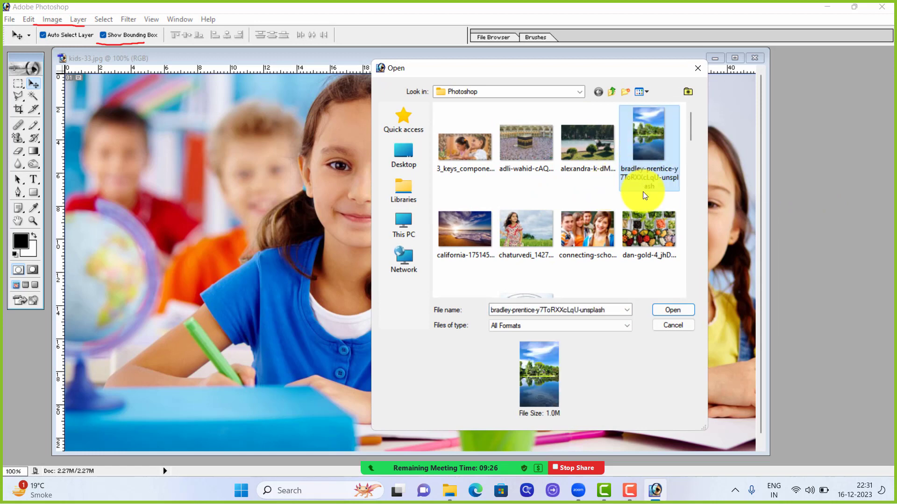
click(675, 310)
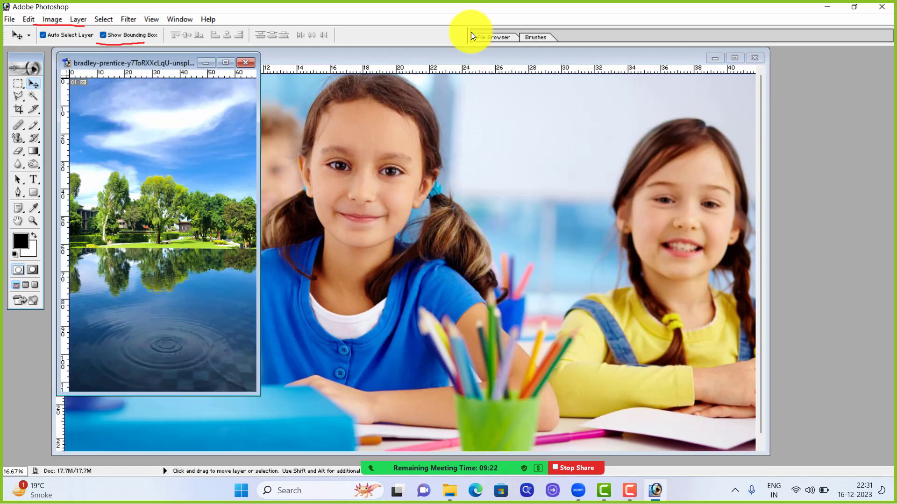
Step: Arrange the image windows so kids-33.jpg lies in front, with a left strip of the lake photo still exposed beside it
click(358, 55)
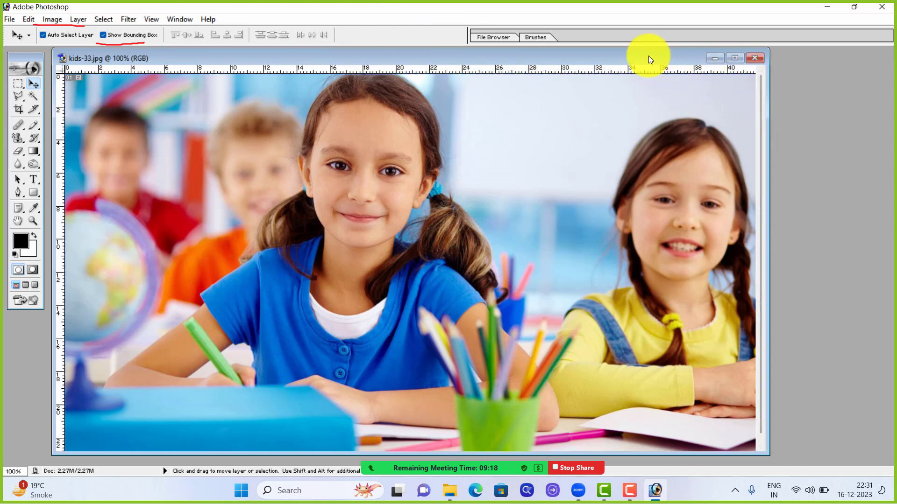
drag(649, 55, 772, 96)
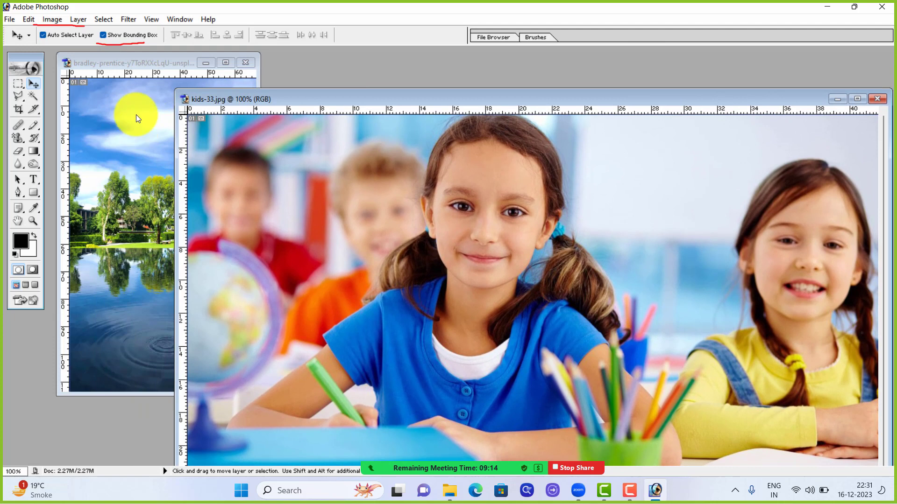
click(128, 62)
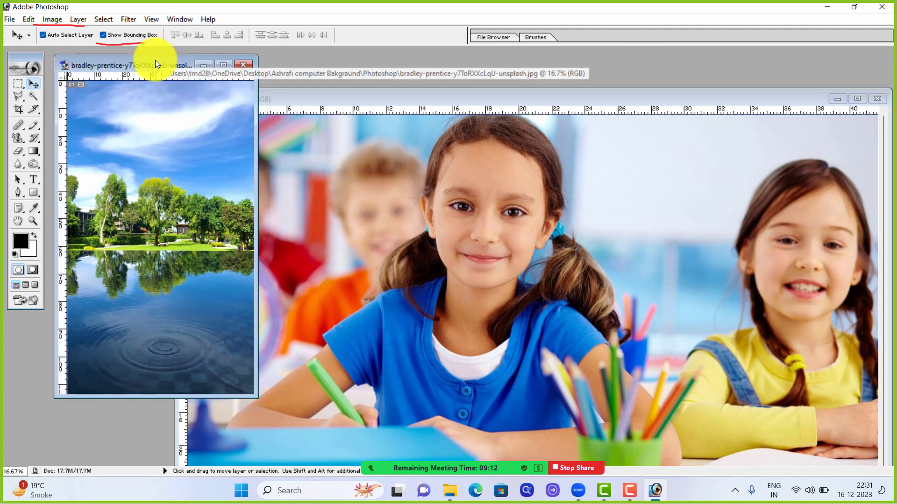
drag(155, 60, 138, 78)
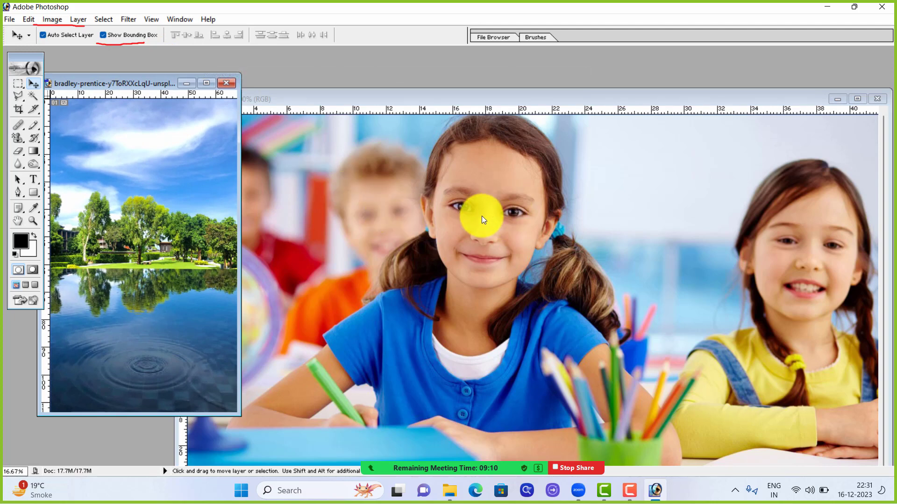
mouse_move(147, 83)
mouse_down()
mouse_move(177, 79)
mouse_move(156, 73)
mouse_up()
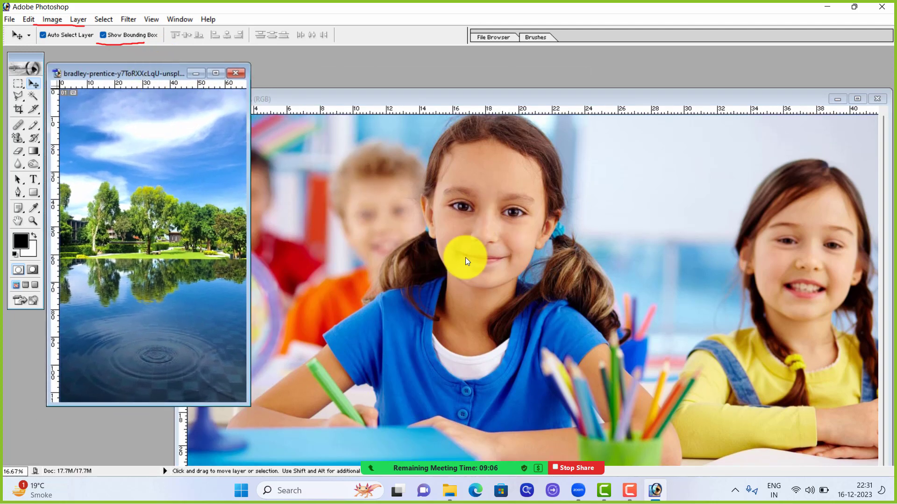
click(531, 100)
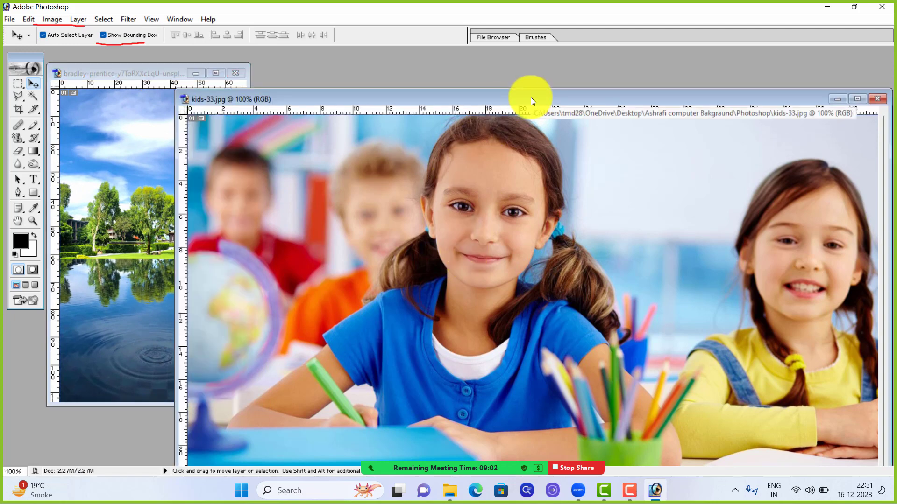
drag(531, 98, 499, 62)
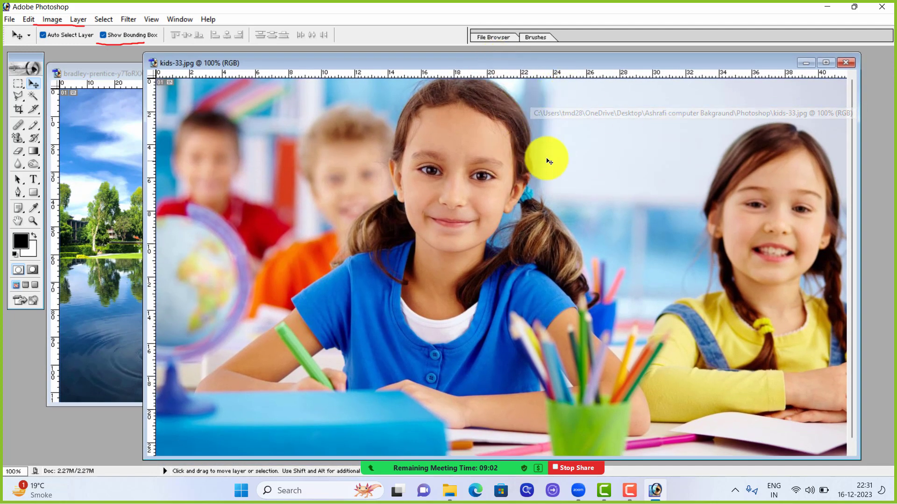
Step: Select the head of the girl in blue with a rectangular marquee about 13 by 13.5 ruler units, nudged slightly up and left
click(15, 85)
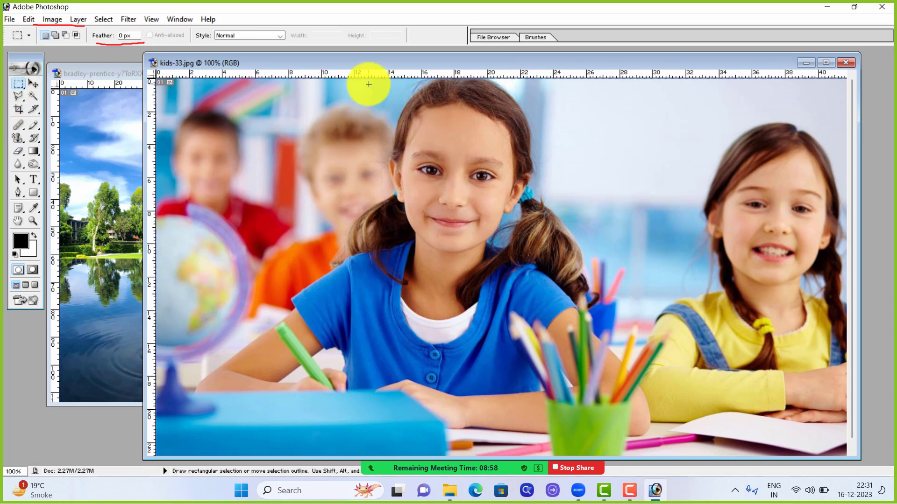
drag(369, 85, 588, 310)
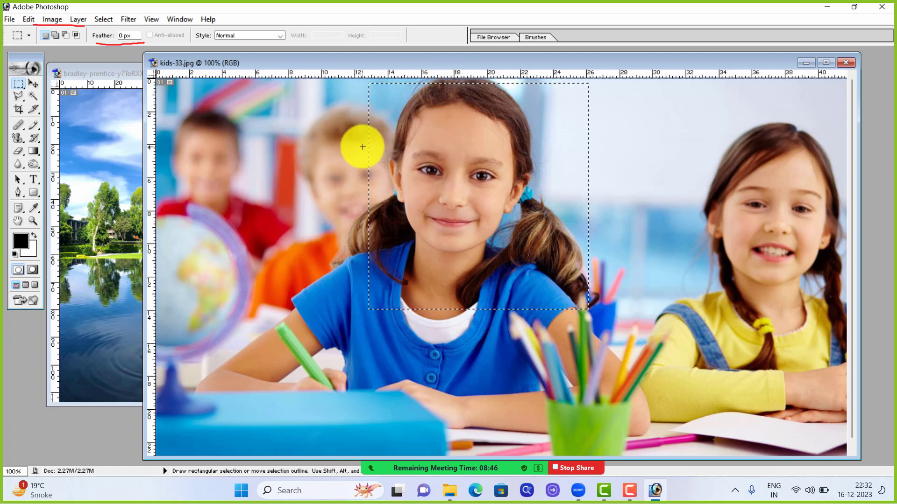
key(Up)
key(Up)
key(Up)
key(Up)
key(Up)
key(Up)
key(Up)
key(Up)
key(Left)
key(Left)
key(Left)
key(Left)
key(Left)
key(Left)
key(Left)
key(Left)
key(Left)
key(Left)
key(Left)
key(Left)
key(Left)
key(Left)
key(Left)
key(Left)
key(Left)
key(Left)
key(Left)
key(Left)
key(Left)
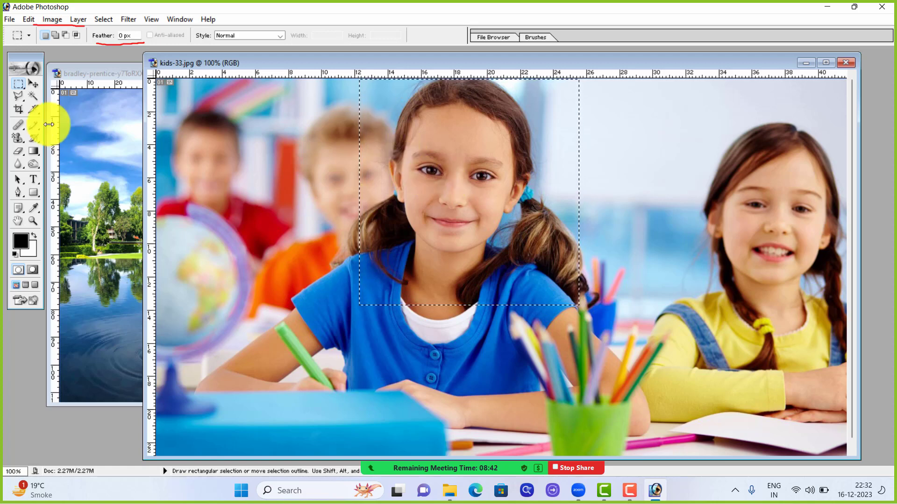
Step: Transfer the selected head of the girl into the sky area of the lake photo with the Move tool
click(33, 84)
drag(516, 230, 126, 201)
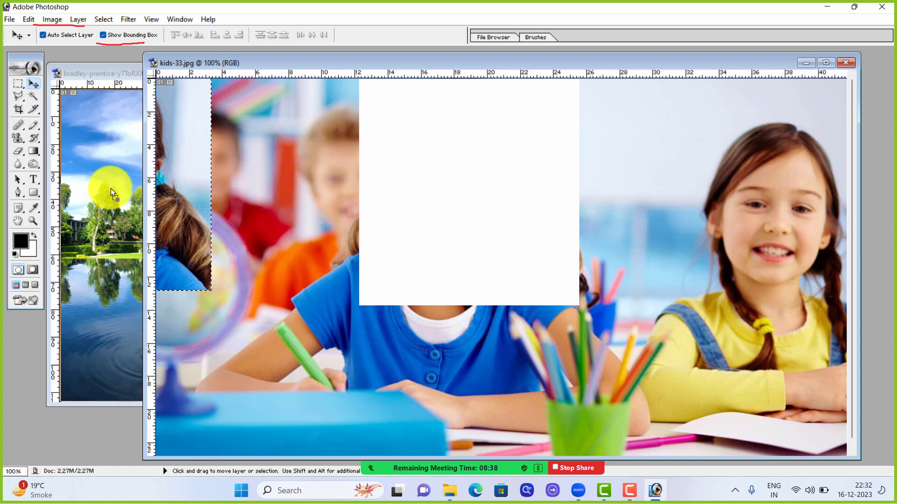
drag(102, 170, 102, 169)
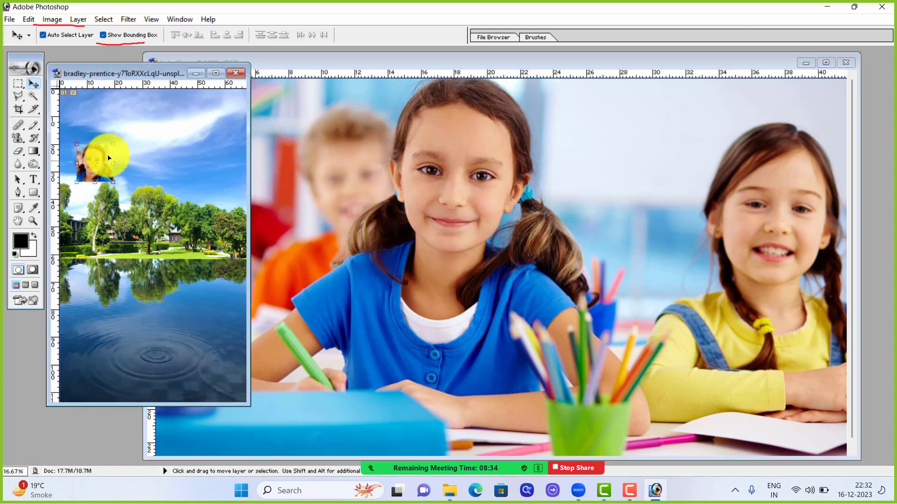
Step: Move the pasted head down to the lake's left shoreline and scale it to about 146% wide and 165% high
drag(113, 143, 140, 121)
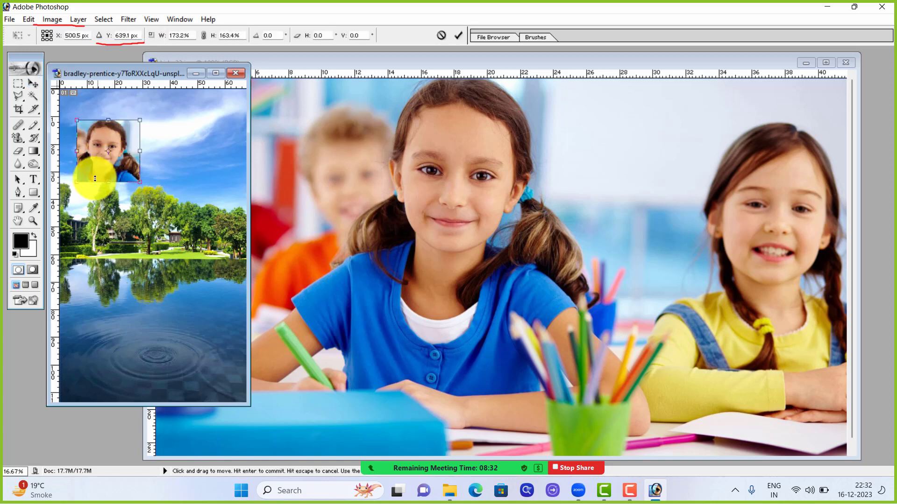
drag(109, 176, 70, 298)
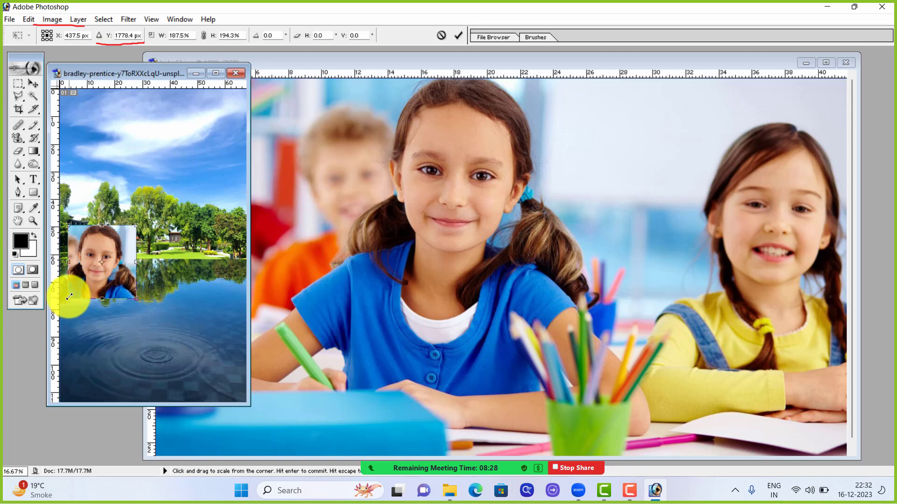
mouse_move(136, 226)
mouse_down()
mouse_move(149, 203)
mouse_move(142, 223)
mouse_move(122, 237)
mouse_up()
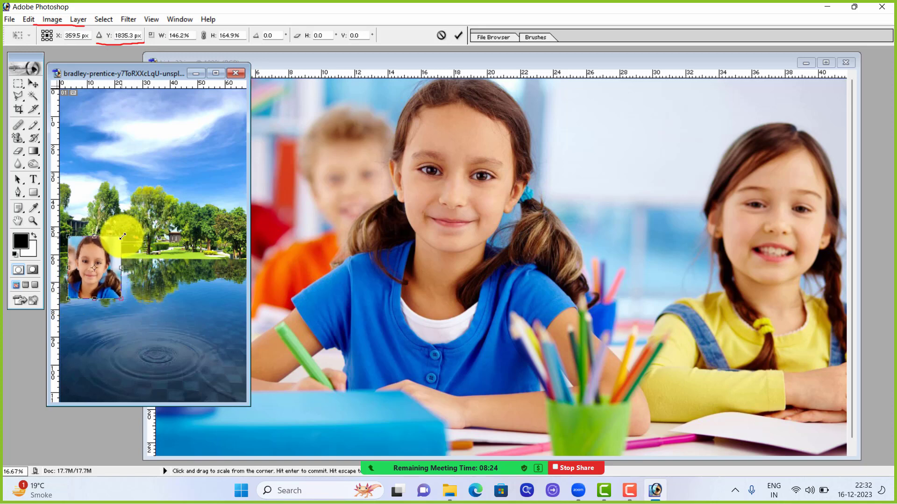
key(Return)
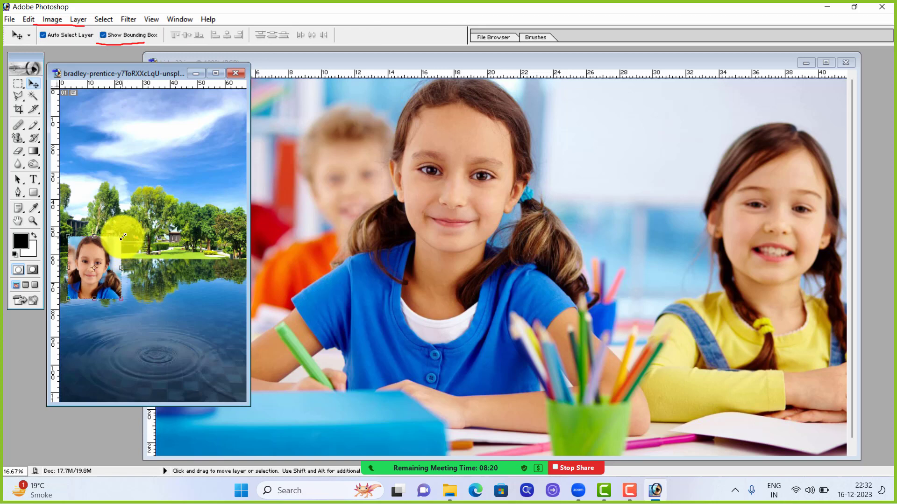
Step: Enlarge the pasted head further to about 174% width and 145% height, and apply the transformation before switching to the Rectangular Marquee tool
drag(122, 236, 161, 208)
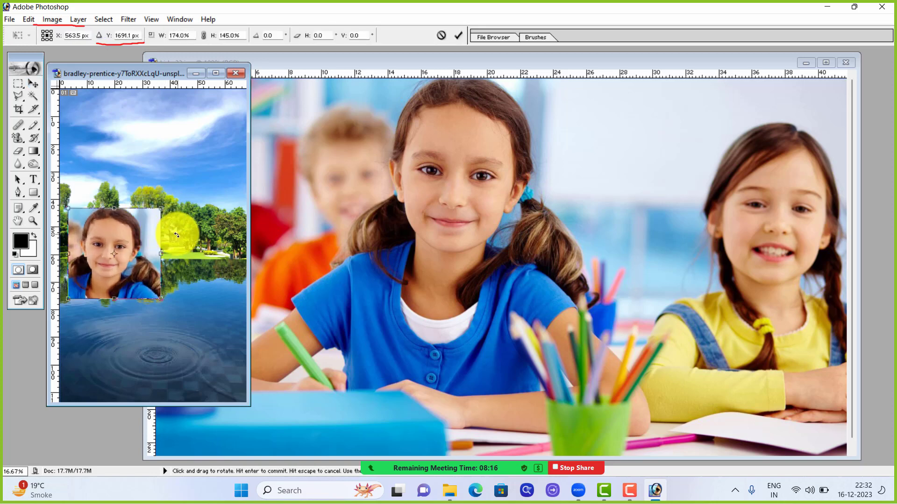
click(17, 83)
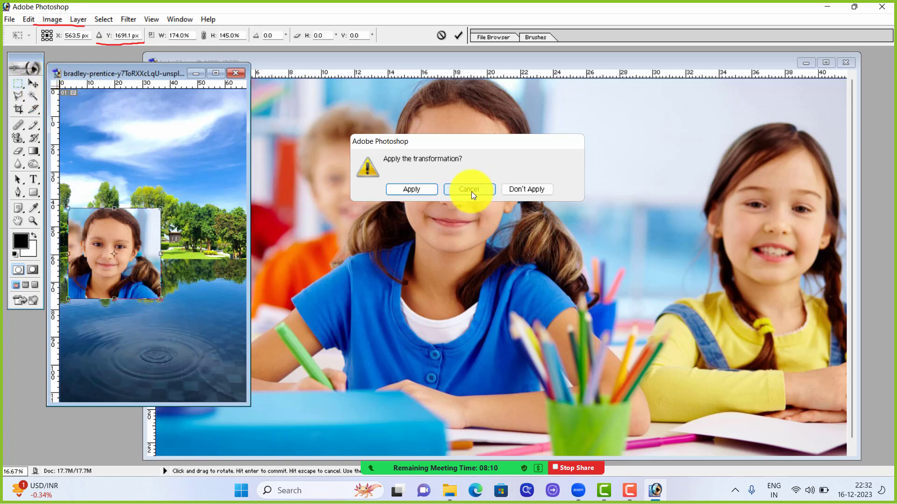
click(413, 189)
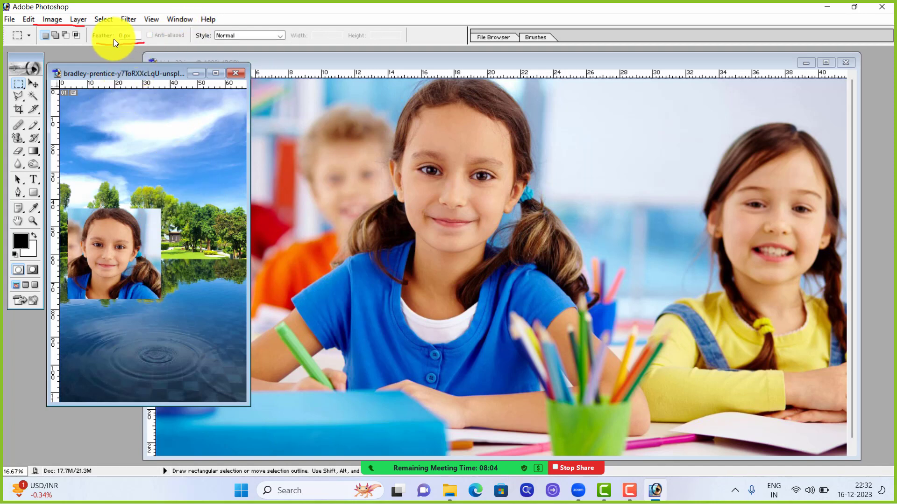
Step: Set the marquee feather to 50 px and select the head of the girl in blue in kids-33.jpg, about 13 by 14.5 ruler units
drag(137, 35, 112, 37)
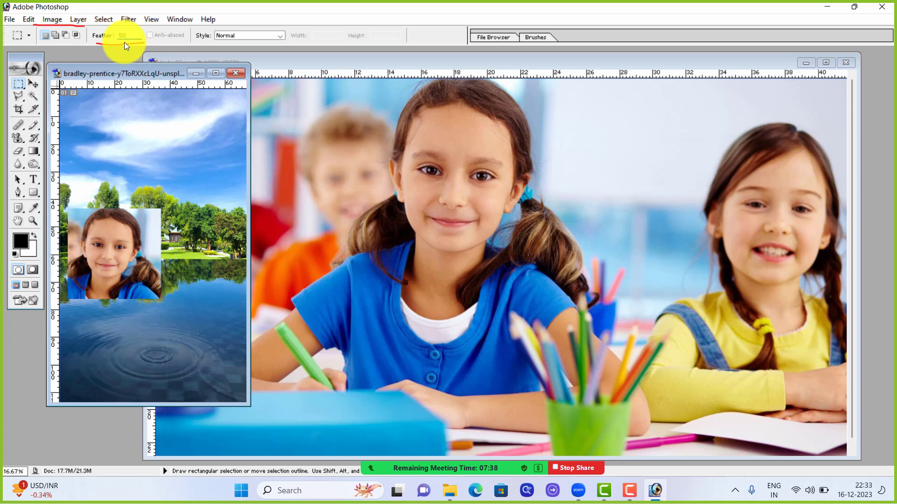
key(Return)
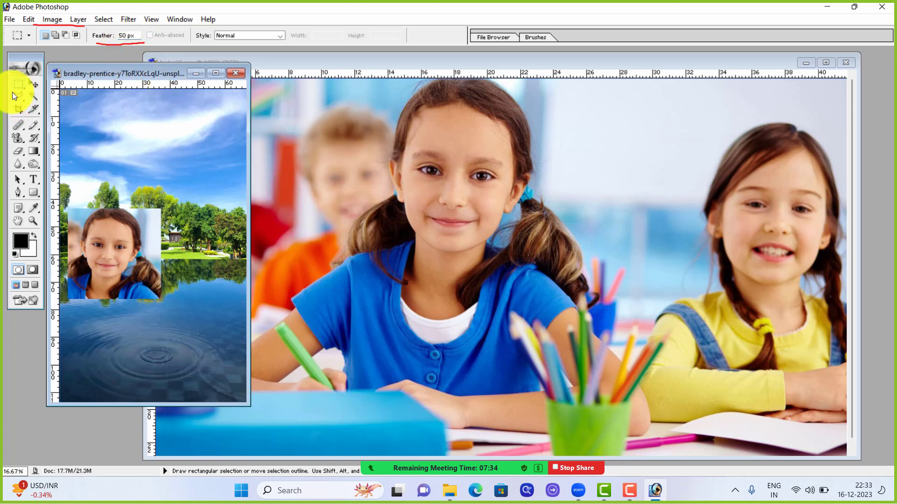
click(416, 140)
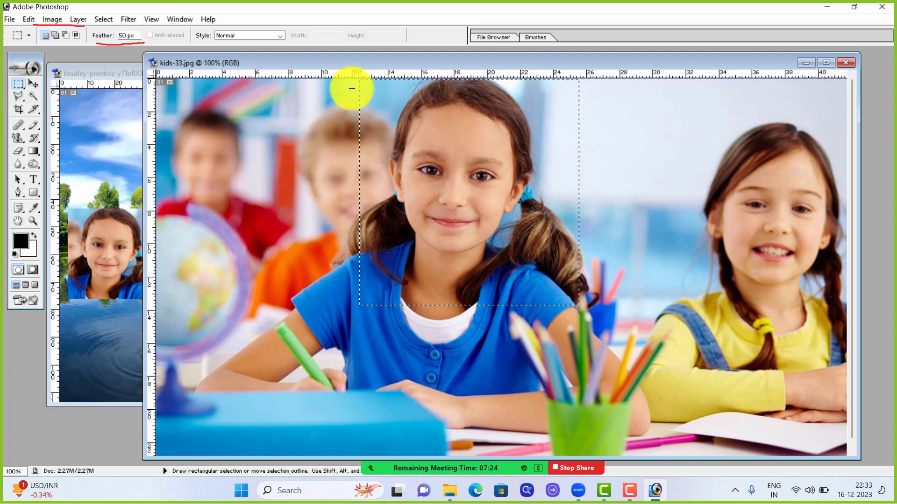
drag(348, 84, 534, 276)
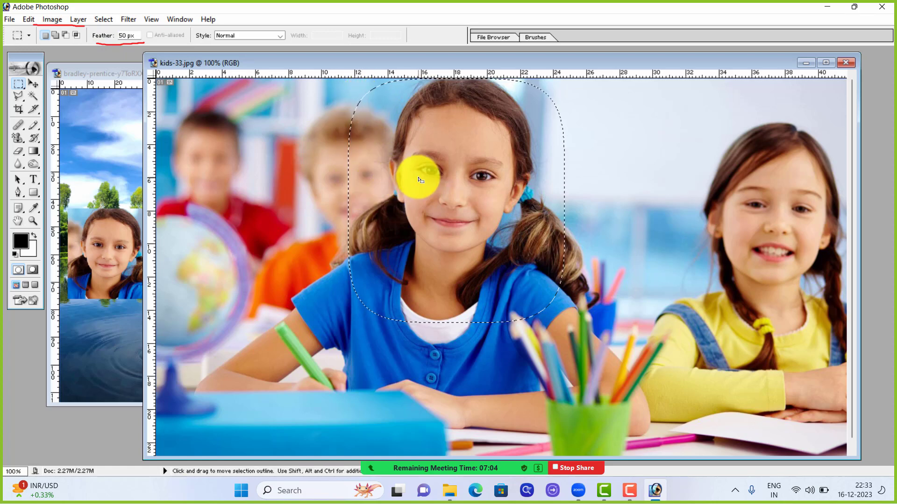
Step: Try twice to carry the feathered selection into the lake photo with the marquee tool, setting the feather to 30 px between attempts
drag(431, 176, 203, 246)
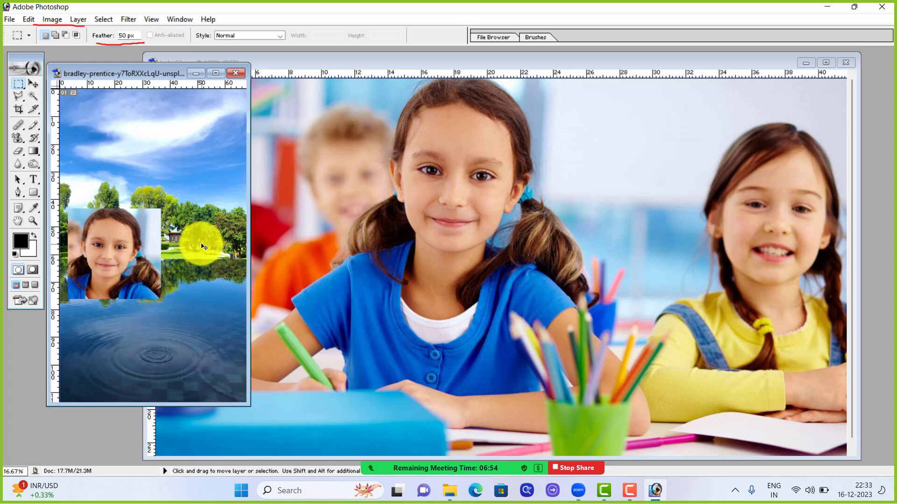
click(453, 211)
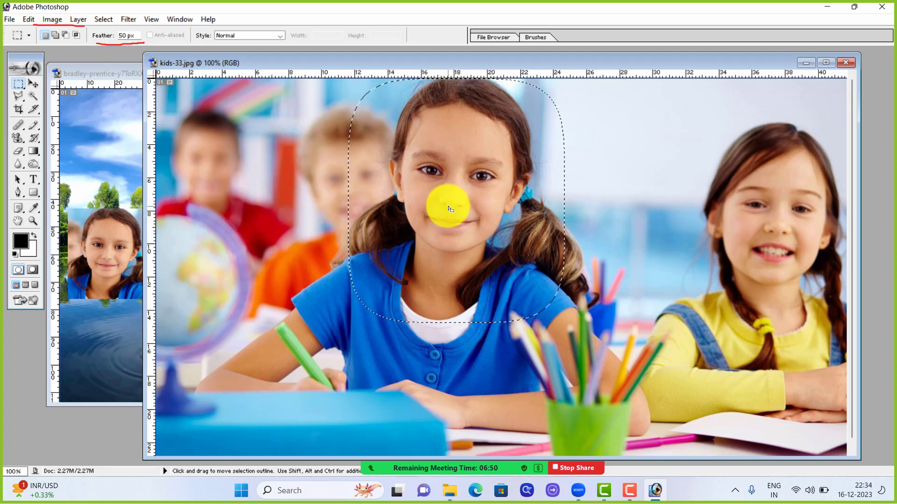
key(Return)
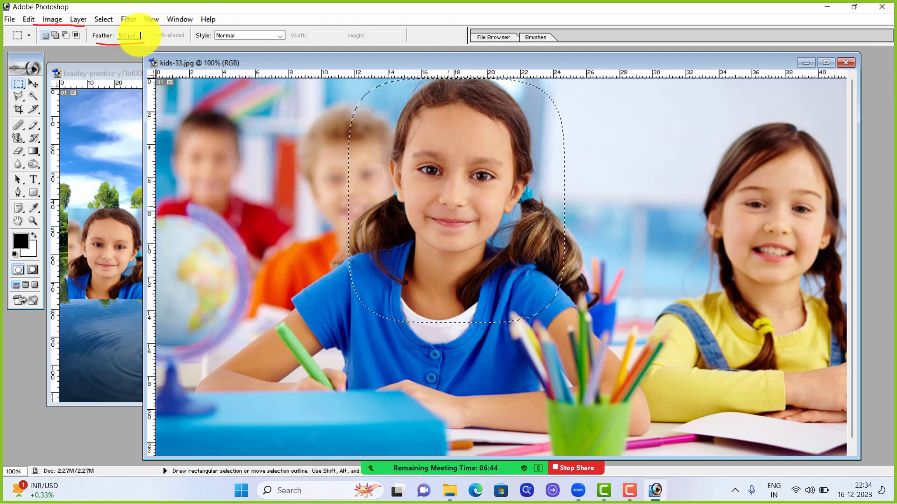
text(30)
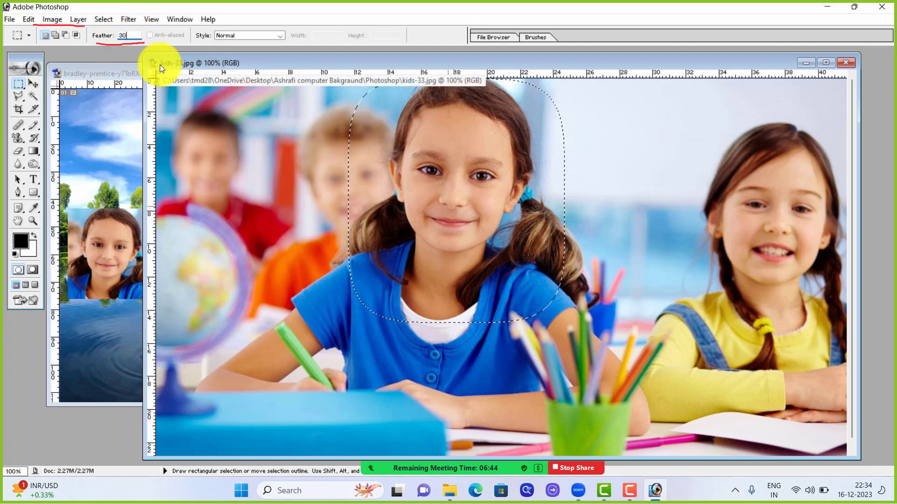
key(Return)
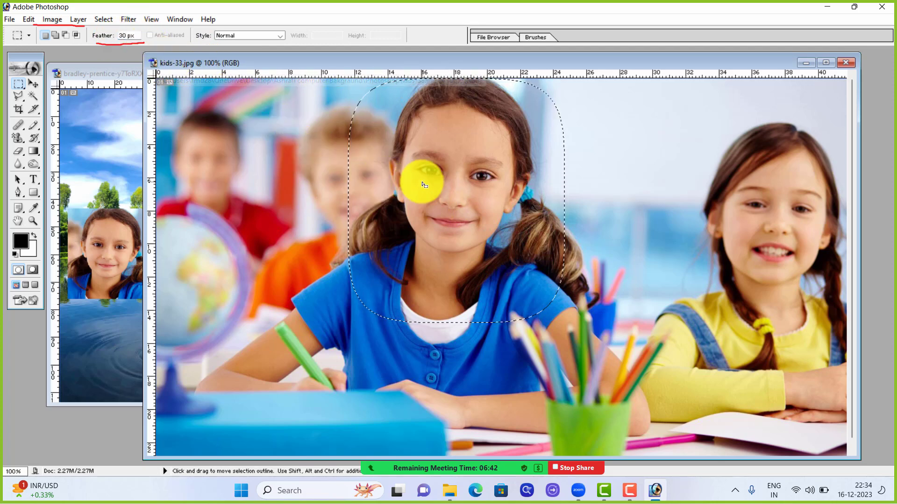
drag(439, 184, 130, 176)
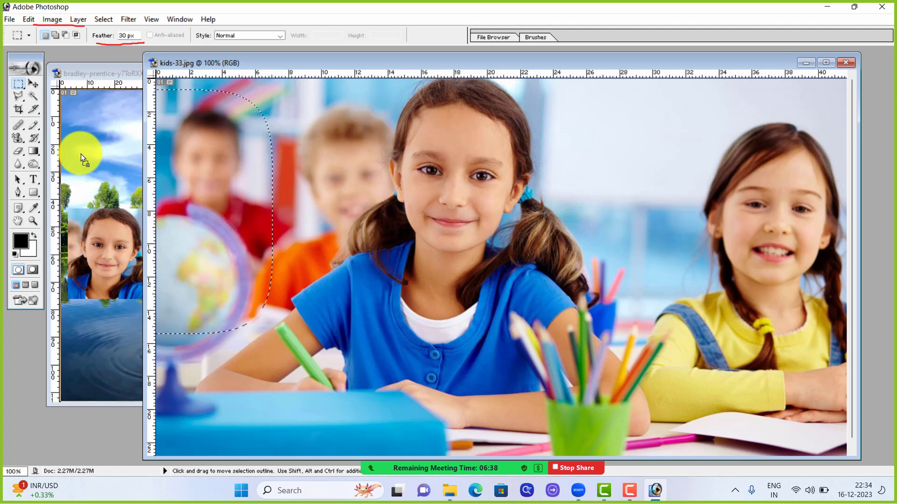
drag(81, 153, 160, 171)
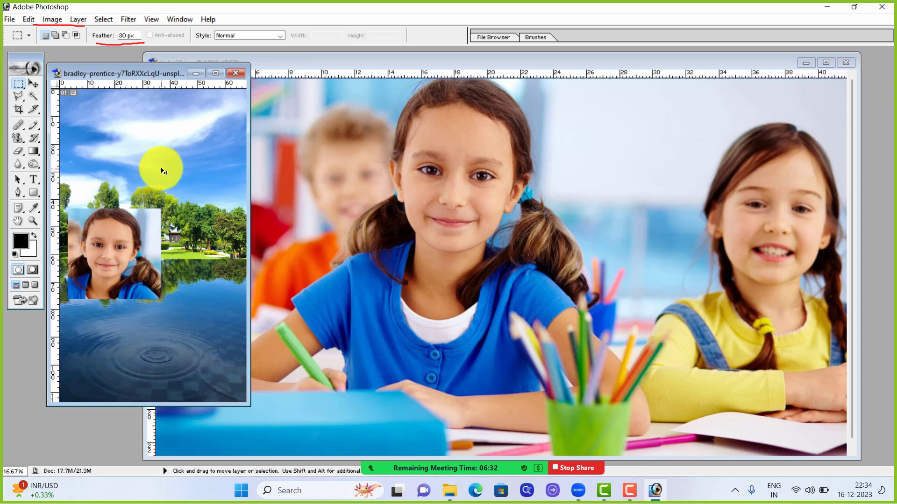
click(405, 192)
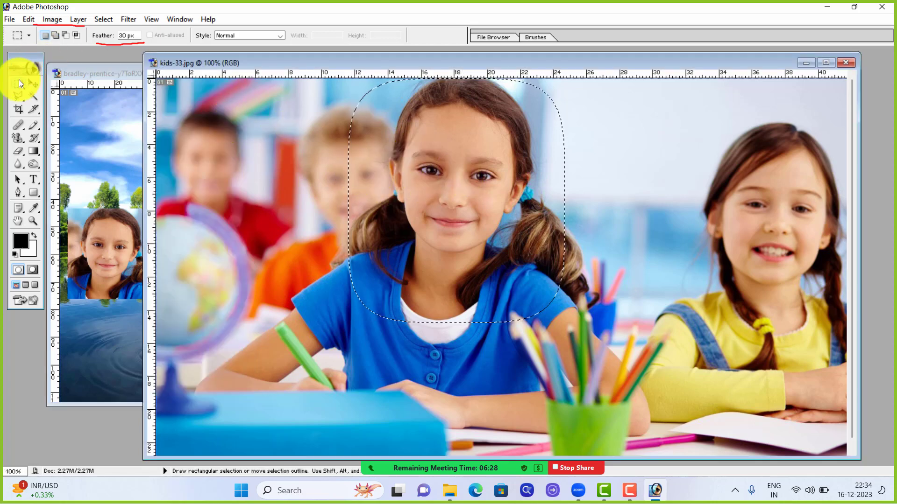
Step: Transfer the girl's feathered head into the sky area of the lake photo with the Move tool and maximize that photo's window
click(128, 36)
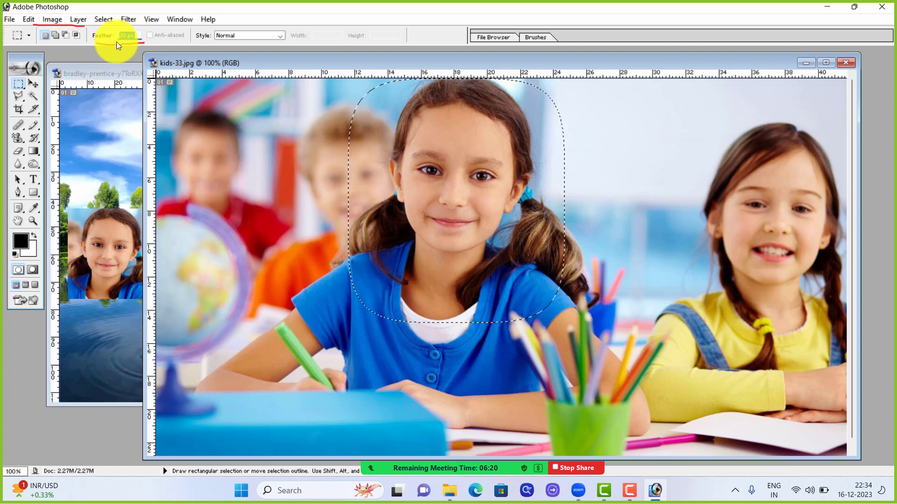
key(Return)
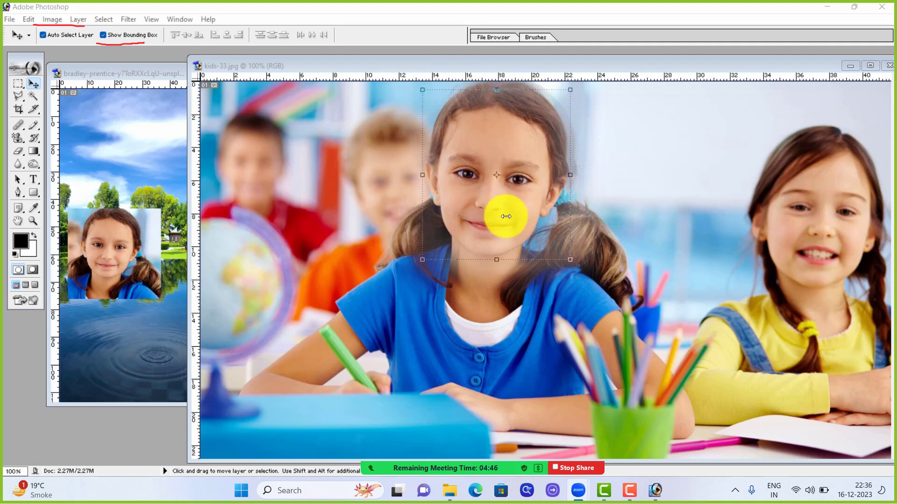
drag(520, 201, 147, 177)
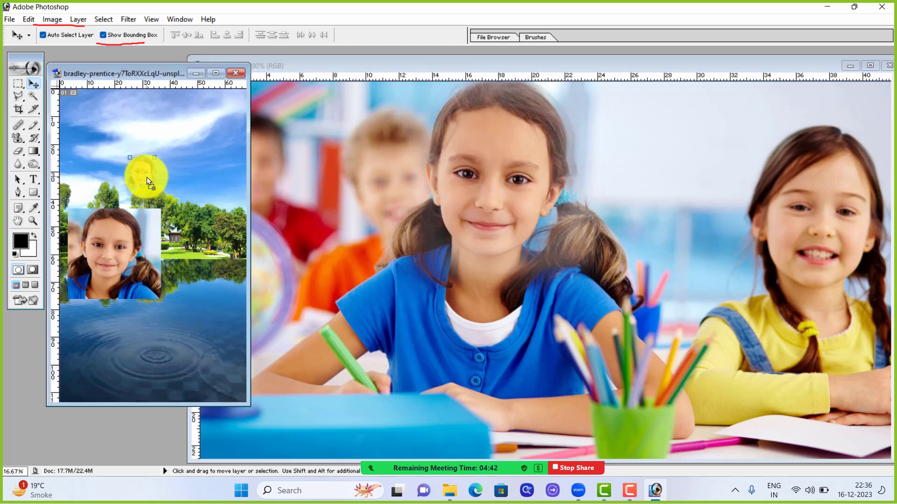
click(216, 73)
scroll(448, 189, down, 2)
scroll(447, 188, up, 5)
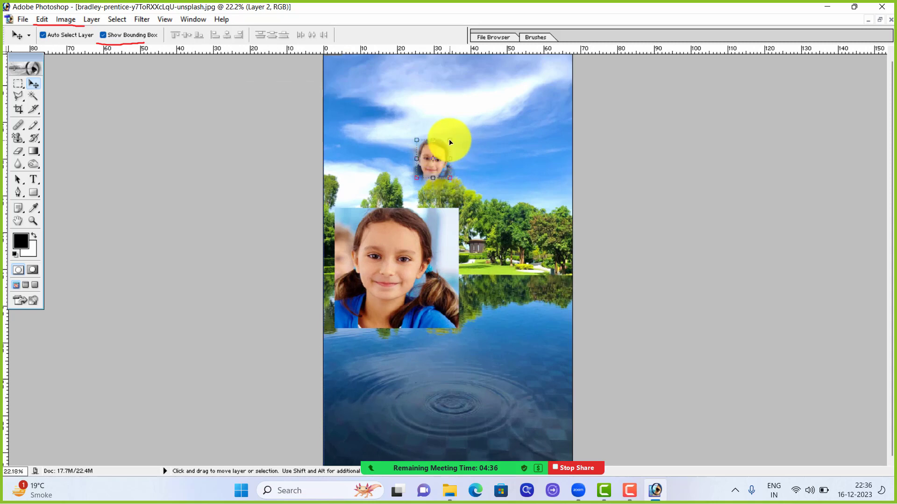
Step: Enlarge the feathered head in the sky to about 318% width and 253% height
mouse_move(452, 140)
mouse_down()
mouse_move(460, 133)
mouse_move(454, 144)
mouse_up()
key(Return)
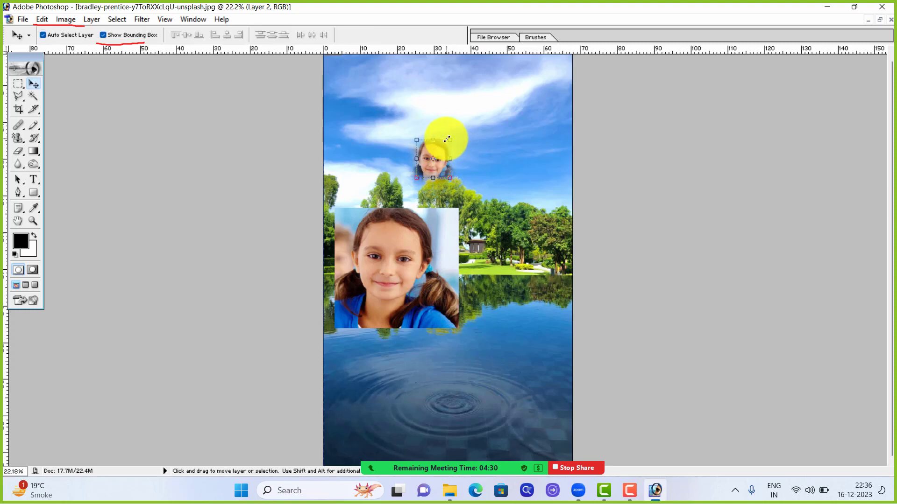
drag(451, 139, 498, 111)
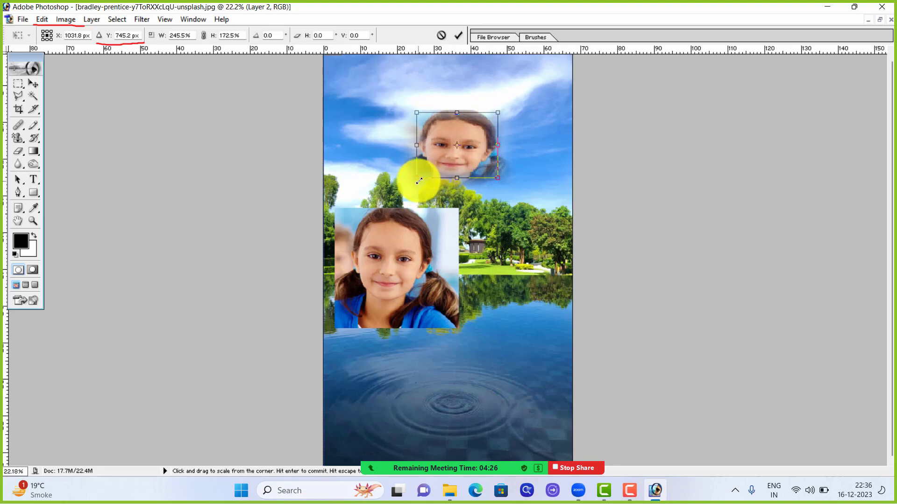
drag(416, 179, 406, 204)
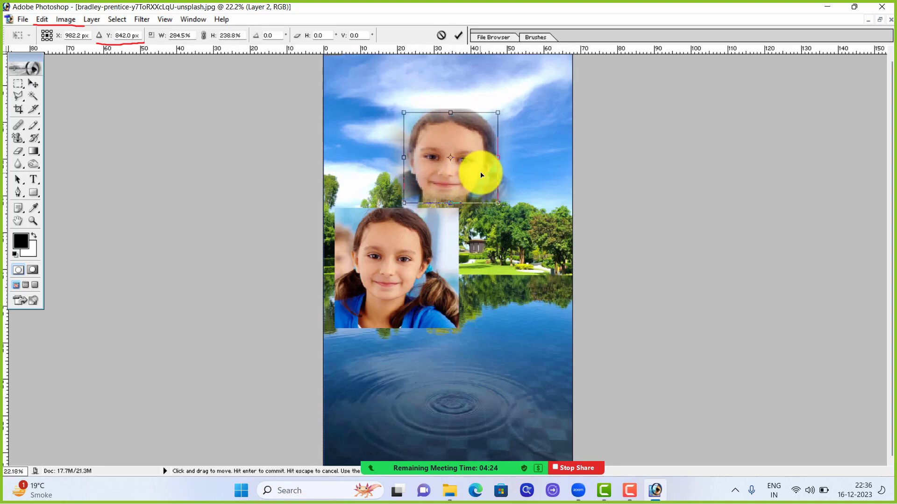
drag(500, 113, 510, 107)
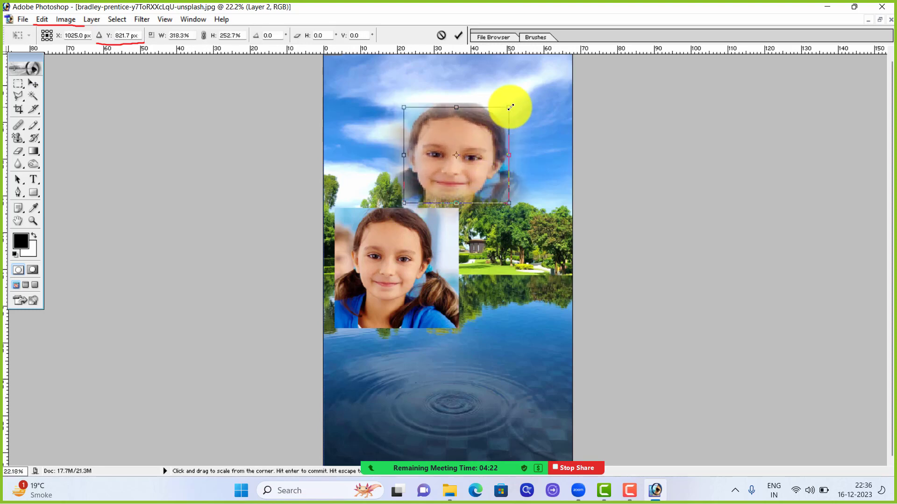
key(Return)
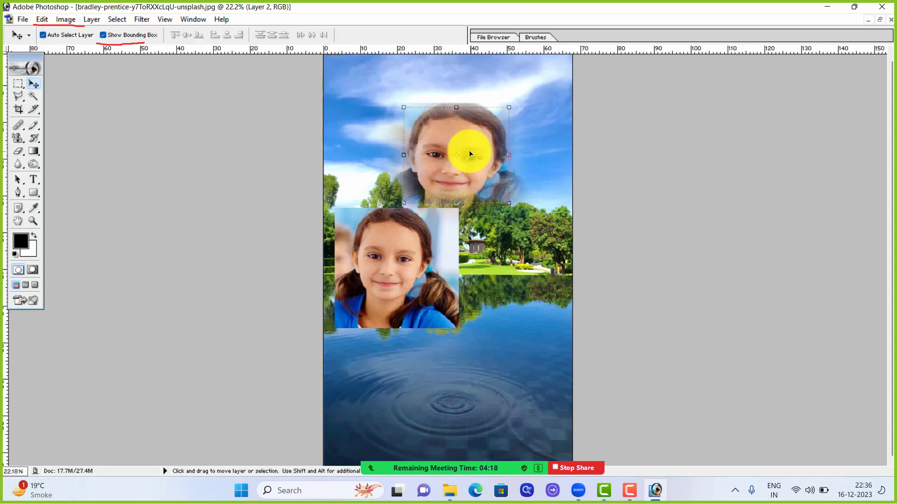
Step: Reposition the two heads, placing the feathered one over the trees at the right edge and the square-edged one on the water at lower left
drag(470, 153, 512, 362)
drag(402, 266, 408, 201)
drag(513, 374, 533, 200)
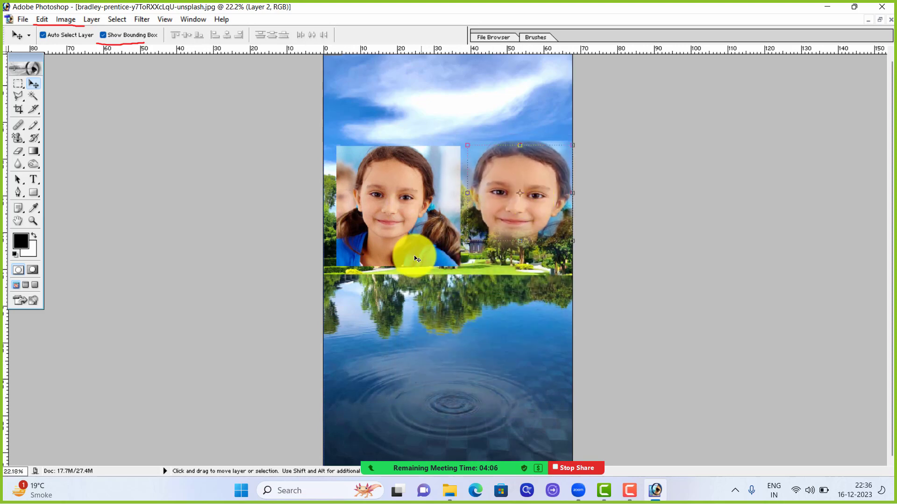
drag(406, 240, 399, 408)
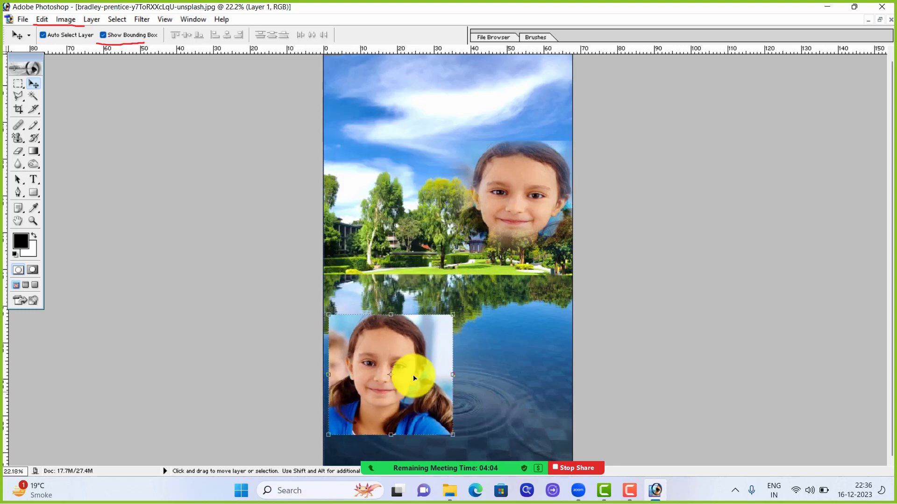
Step: Move both heads together down over the water, and back up until the feathered head sits in the upper sky
click(519, 206)
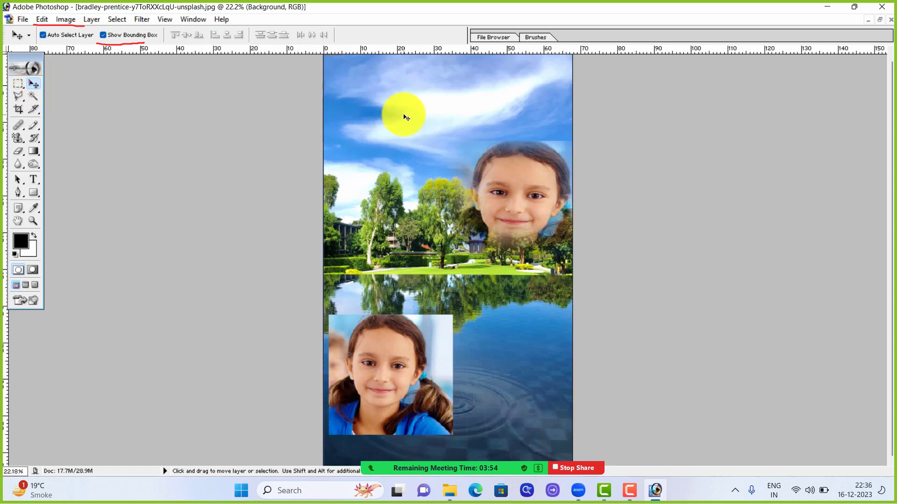
click(519, 198)
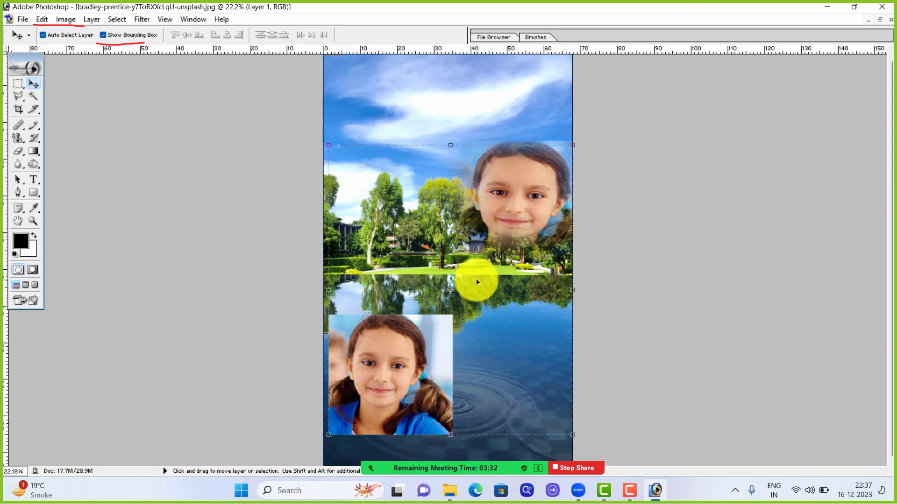
drag(513, 211, 439, 382)
drag(434, 388, 433, 393)
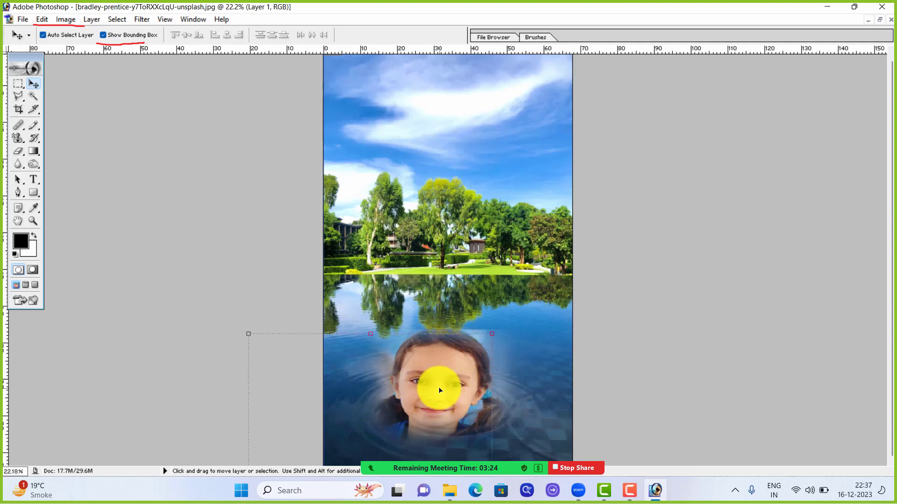
drag(439, 390, 494, 115)
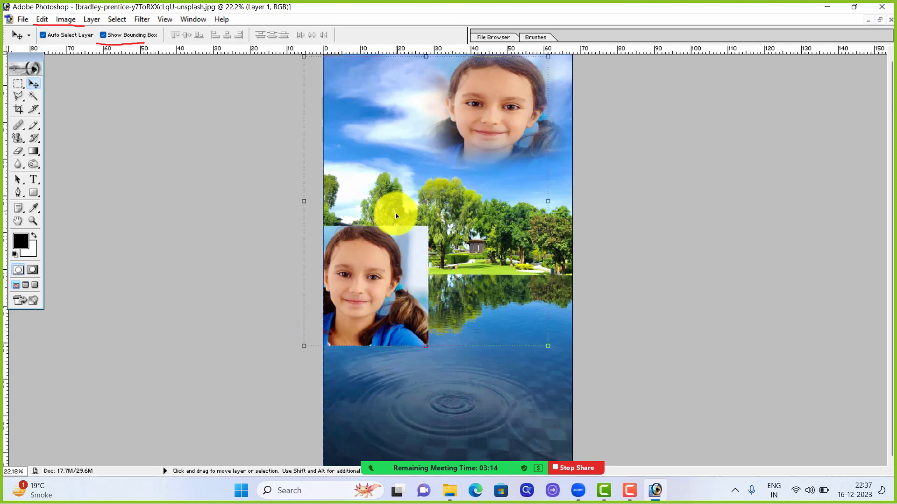
Step: Scale both heads together to about 152% width and 135% height, extending the box beyond the photo's lower left
click(304, 347)
drag(304, 348, 179, 450)
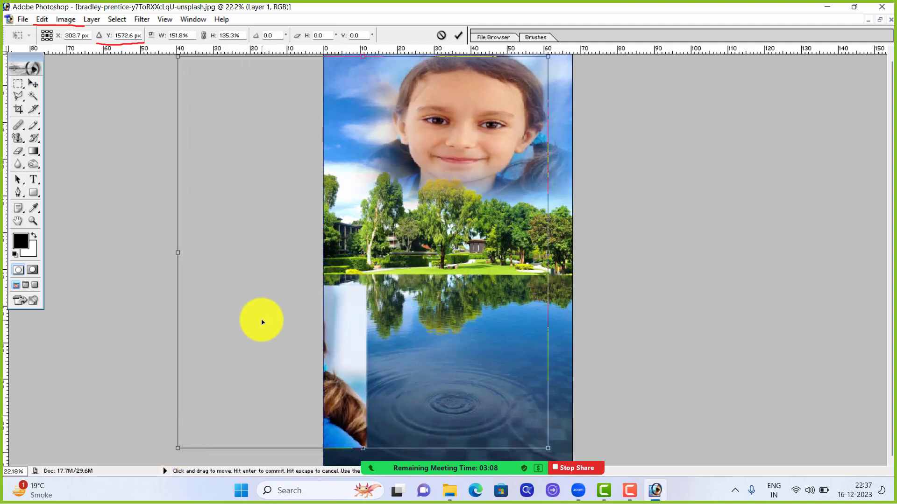
key(Return)
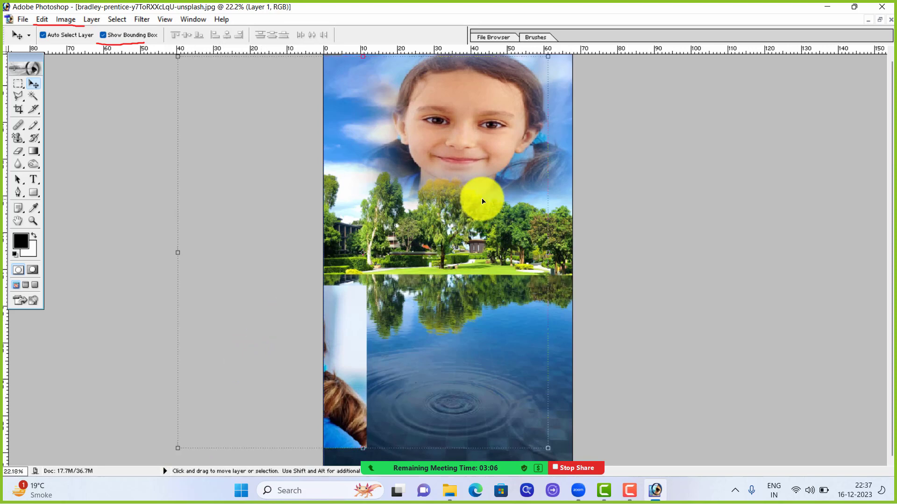